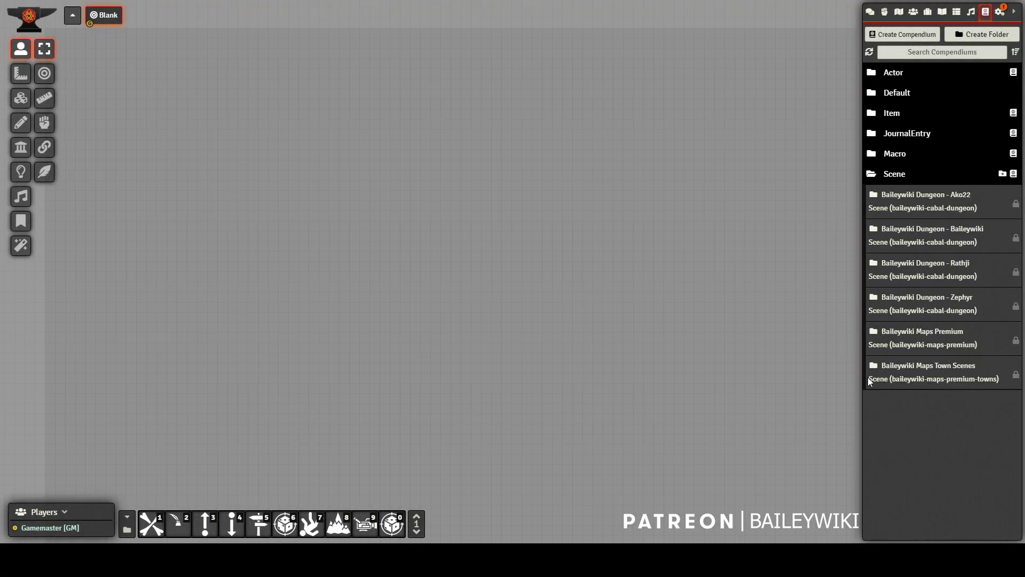
# Import the 00 New Releases folder from the Baileywiki Maps Town Scenes compendium into the world.
pyautogui.click(911, 365)
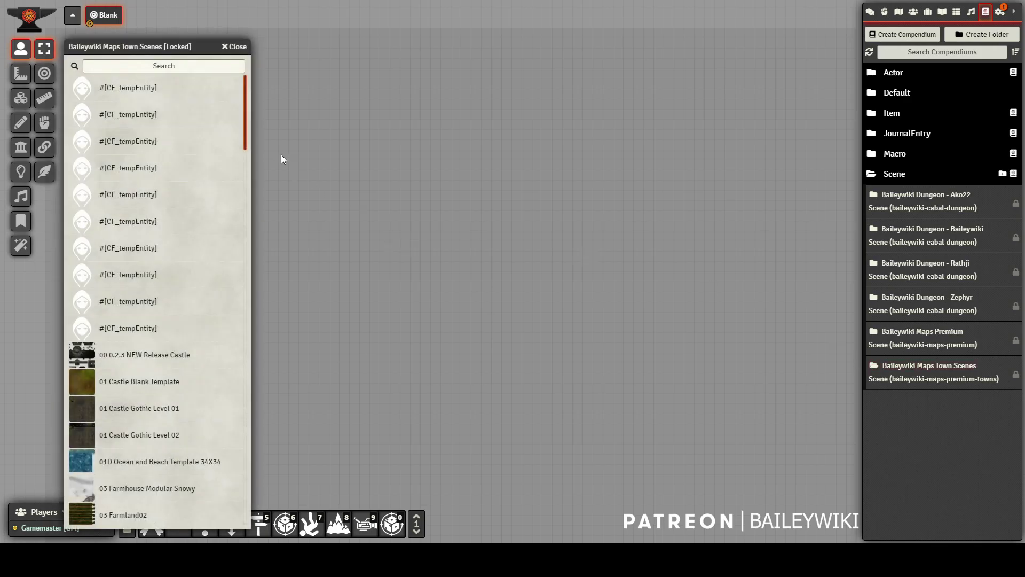
pyautogui.click(138, 104)
pyautogui.click(235, 104)
pyautogui.click(238, 108)
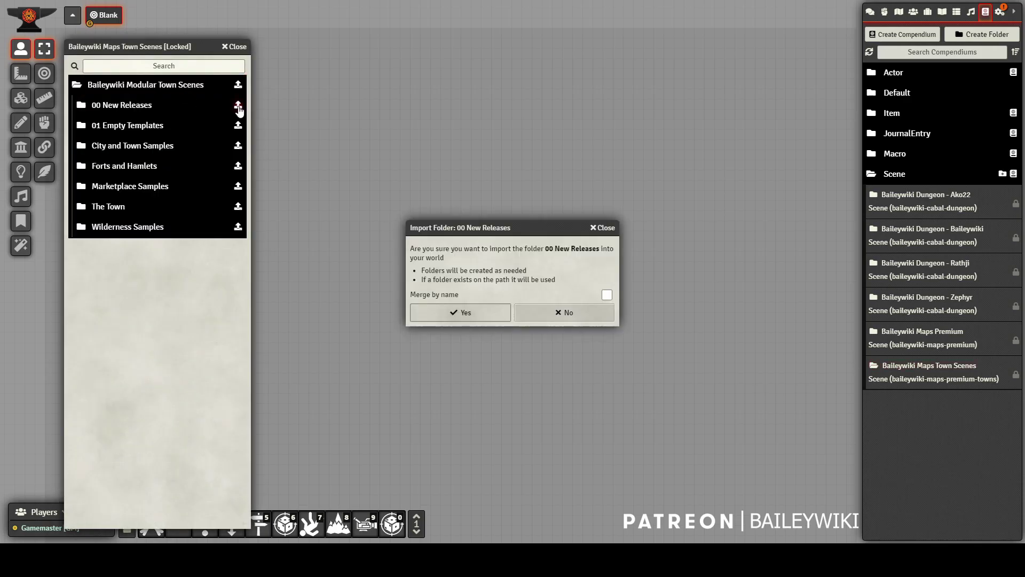
pyautogui.click(433, 309)
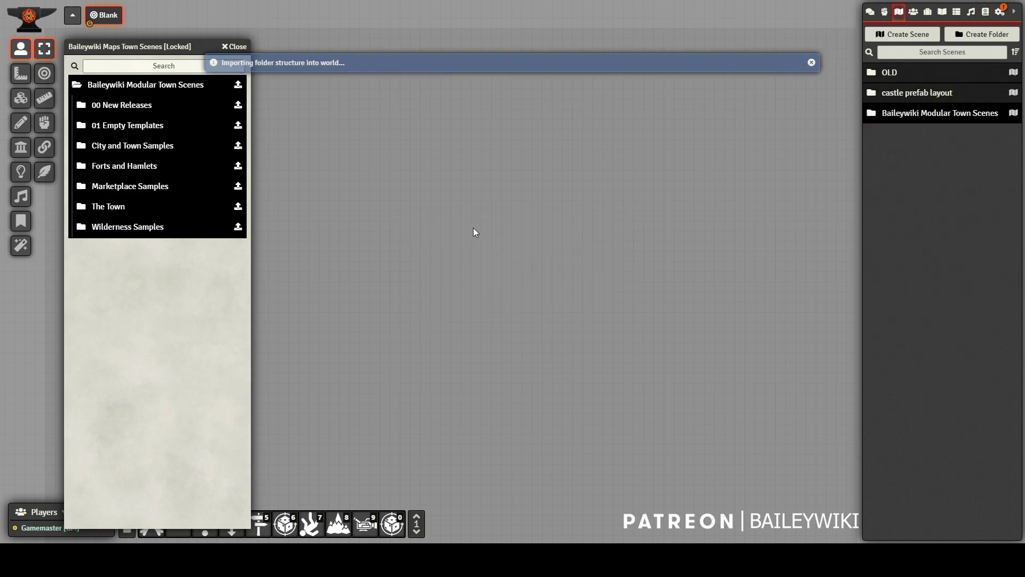
# Open the 01 Castle Gothic Level 01 scene from the imported 00 New Releases folder.
pyautogui.click(879, 115)
pyautogui.click(905, 133)
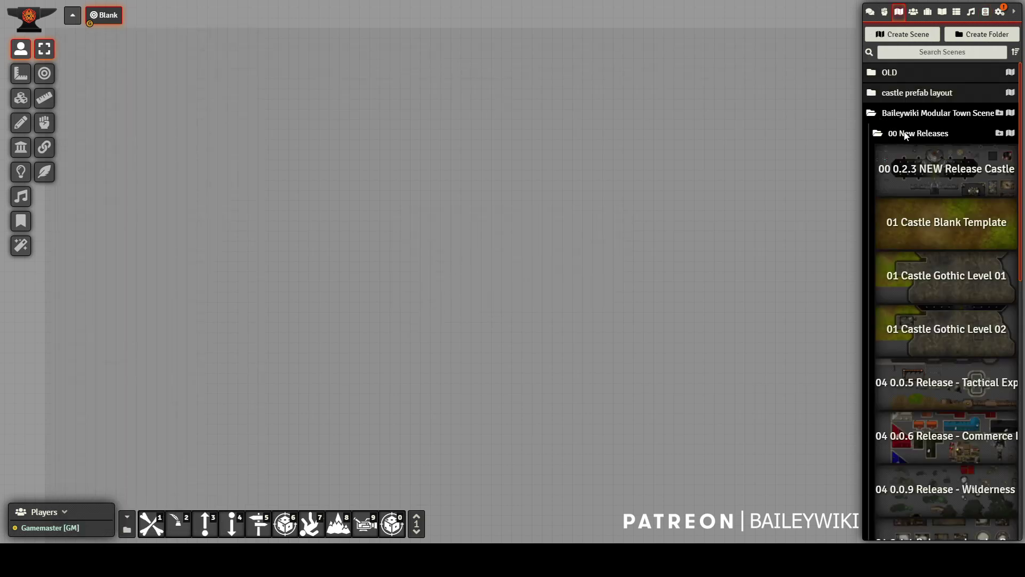
pyautogui.rightClick(912, 281)
pyautogui.click(911, 314)
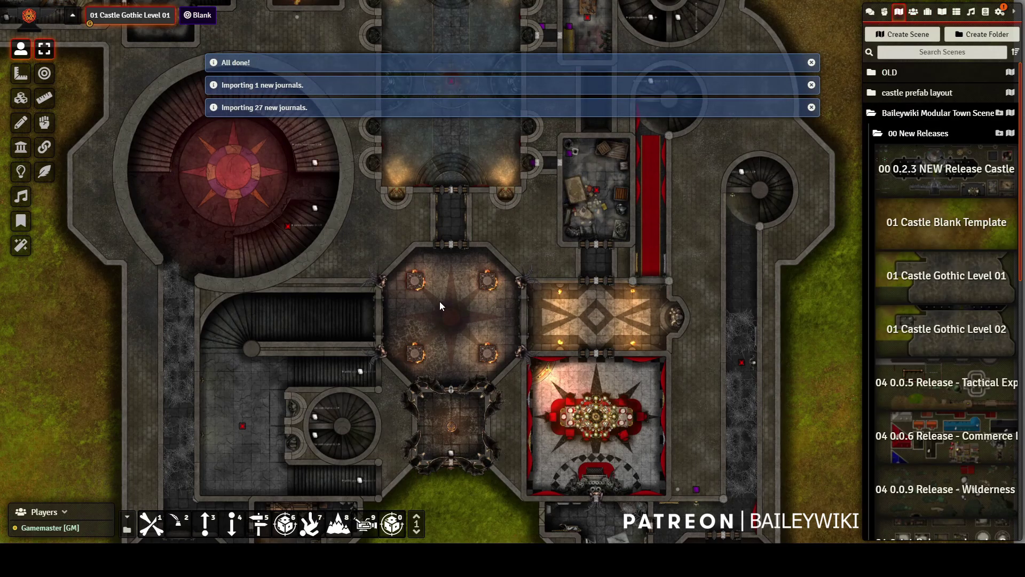
# Inspect the journal entry and map note configuration of the stair pin beside the octagonal room, closing both unchanged.
pyautogui.scroll(2, 440, 302)
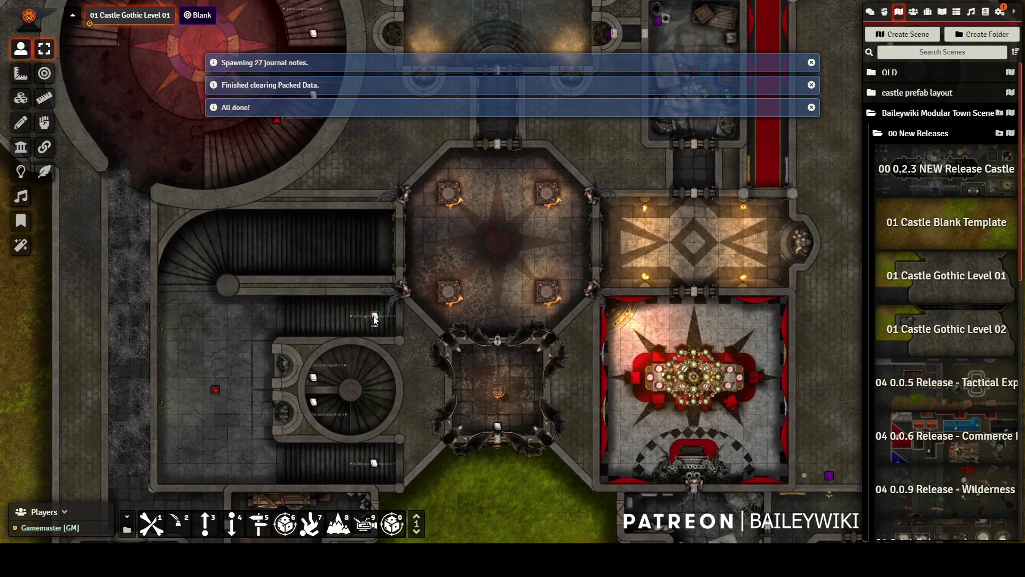
pyautogui.doubleClick(374, 316)
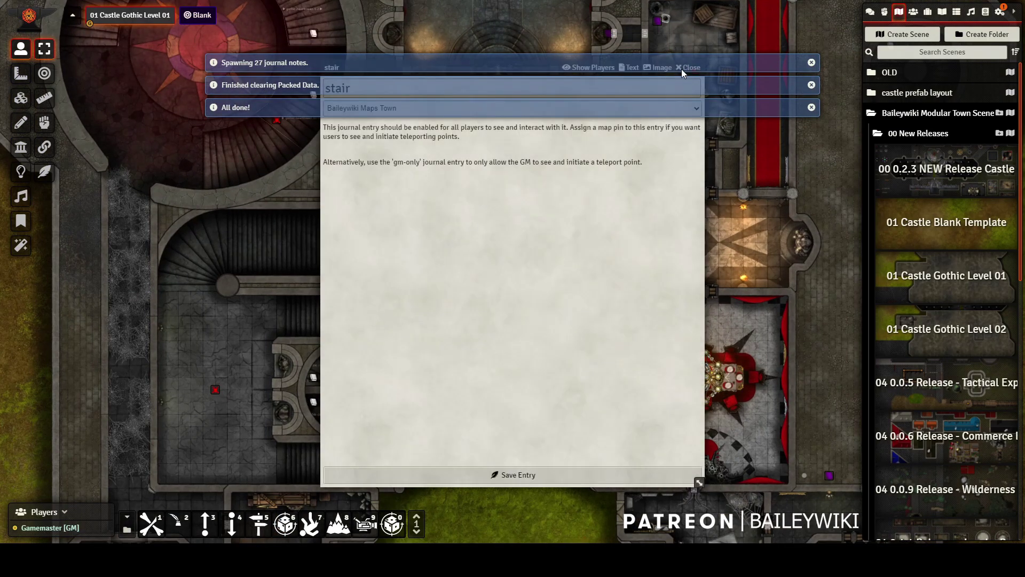
pyautogui.click(811, 63)
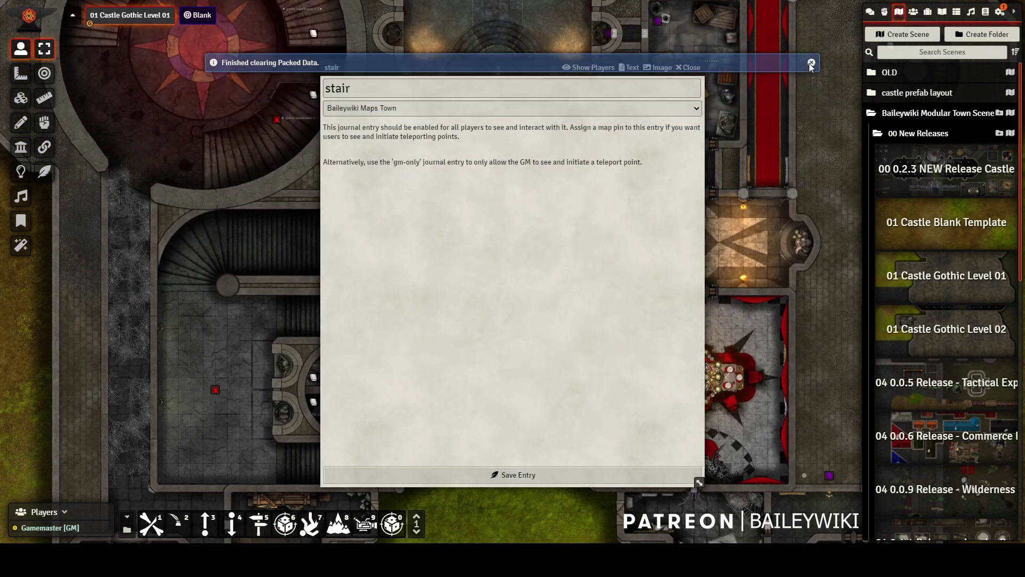
pyautogui.click(810, 63)
pyautogui.click(690, 67)
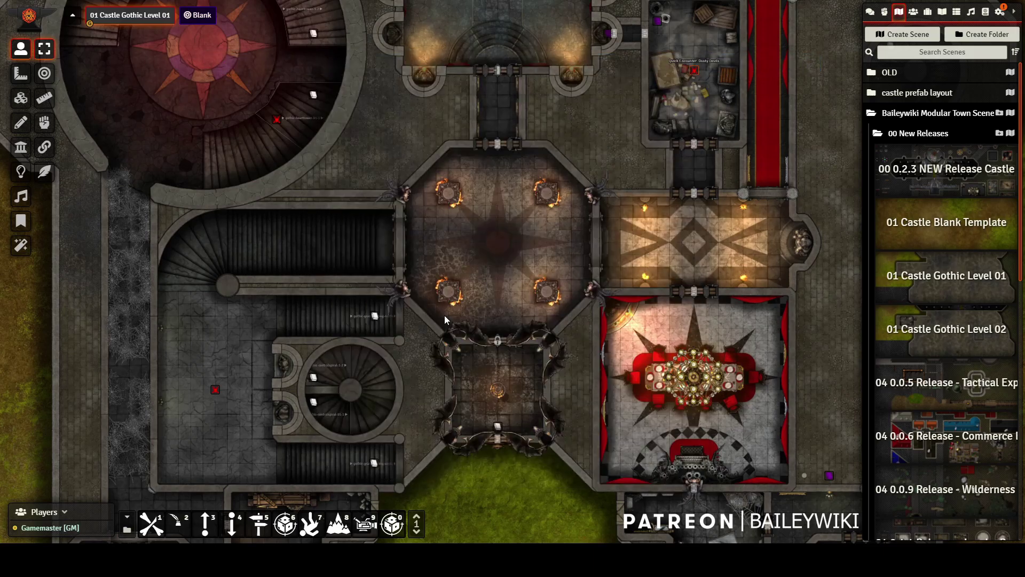
pyautogui.rightClick(374, 316)
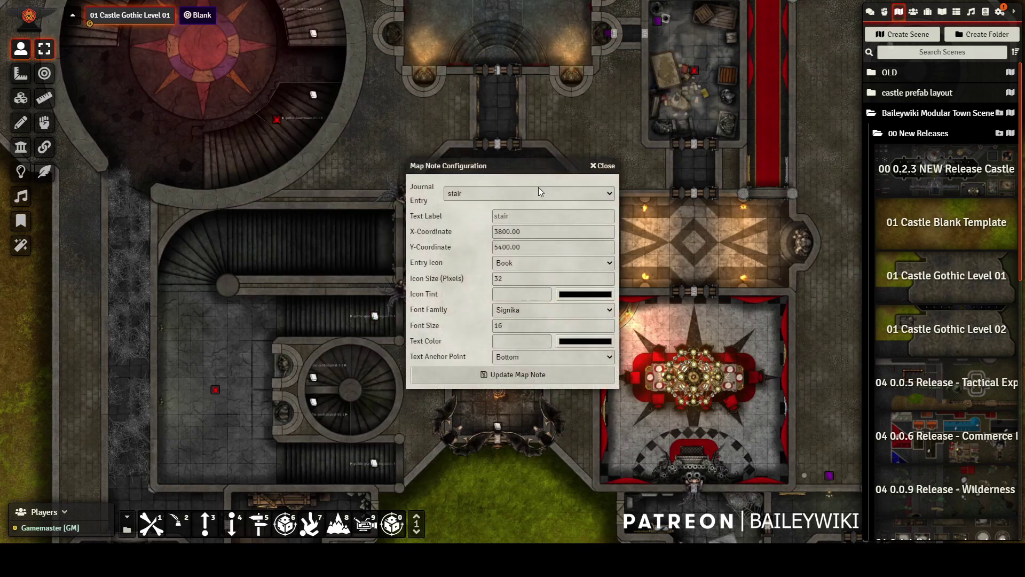
pyautogui.click(603, 165)
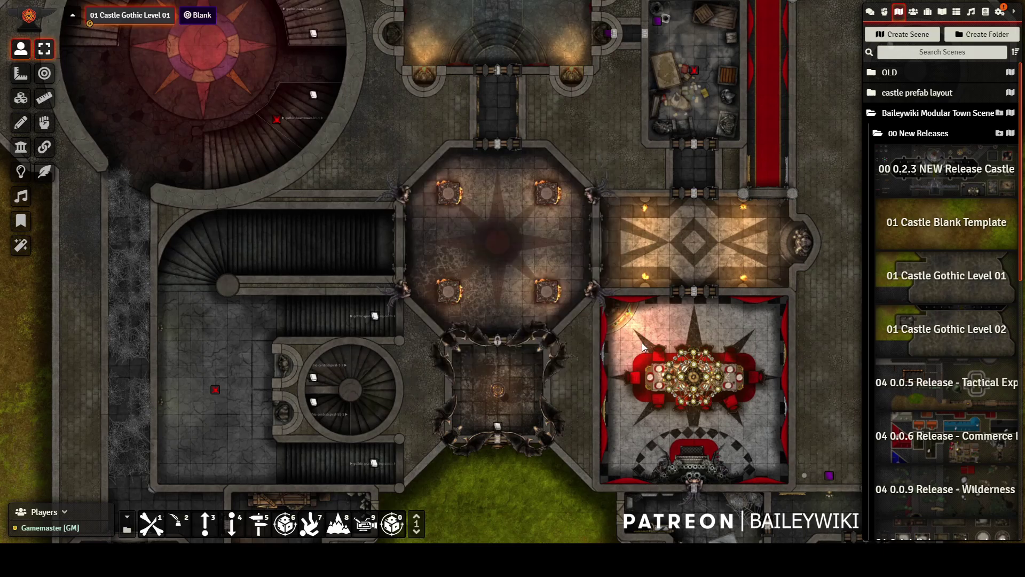
# View the purple map note just outside the dining hall and close it again.
pyautogui.press('Right')
pyautogui.press('Down')
pyautogui.doubleClick(733, 381)
pyautogui.click(688, 68)
# Open the Oozing Fountains note in the fountain hall and run its quick encounter with 6 Gray Oozes.
pyautogui.scroll(3, 597, 387)
pyautogui.press('Up')
pyautogui.press('Up')
pyautogui.press('Up')
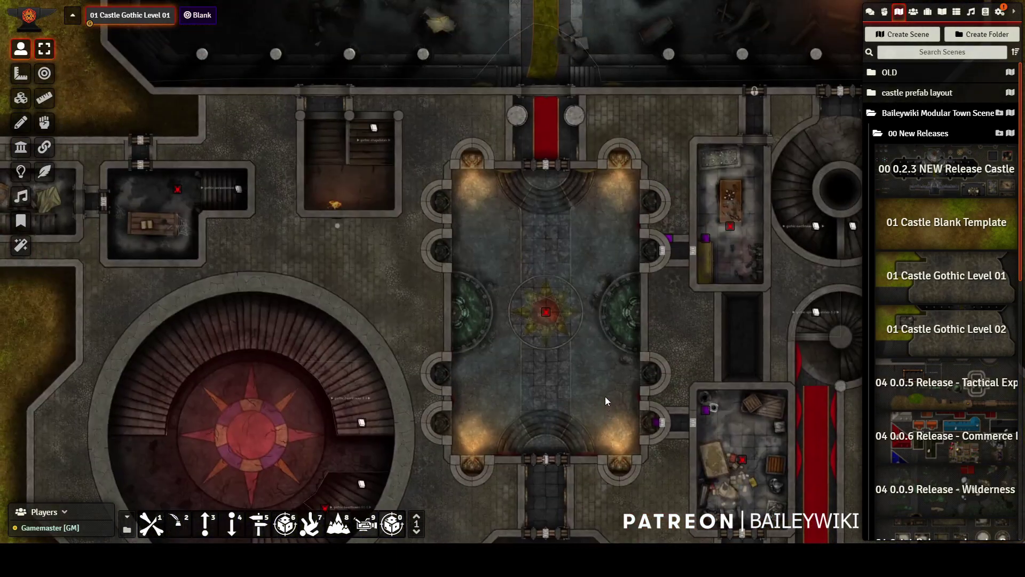
pyautogui.scroll(3, 525, 307)
pyautogui.press('Right')
pyautogui.press('Down')
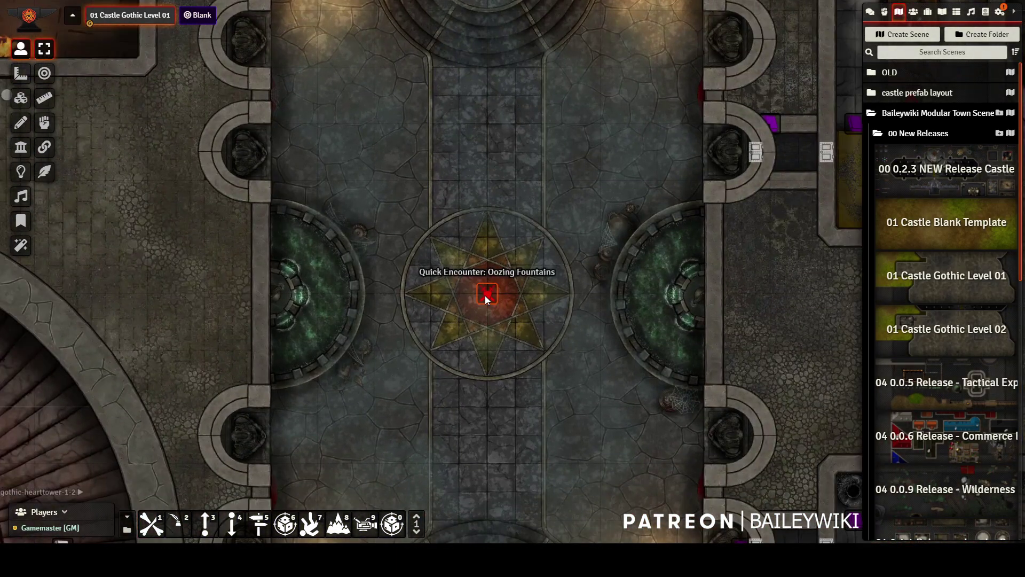
pyautogui.doubleClick(485, 296)
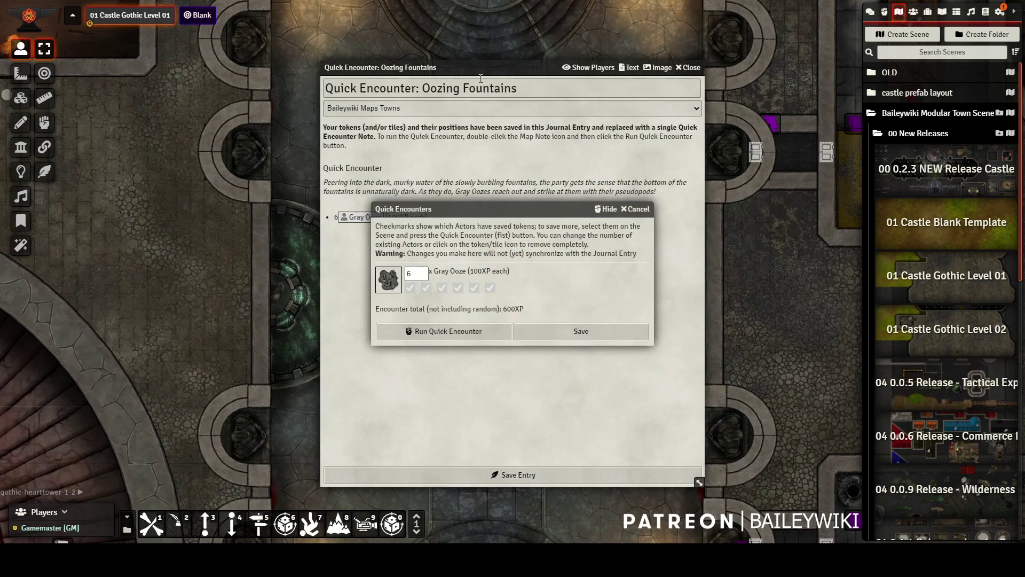
pyautogui.moveTo(453, 73); pyautogui.dragTo(133, 107)
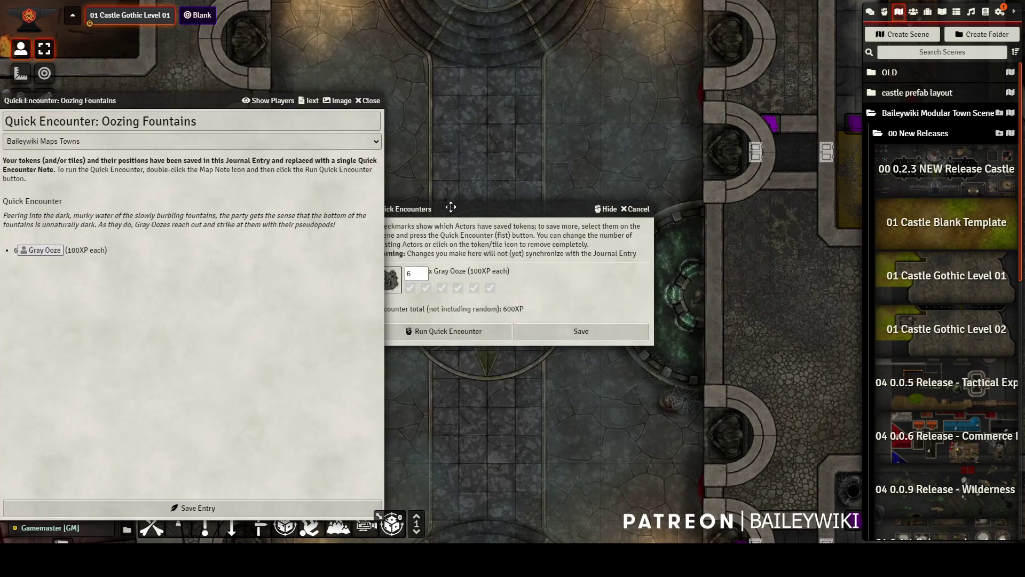
pyautogui.moveTo(449, 211); pyautogui.dragTo(173, 218)
pyautogui.click(158, 337)
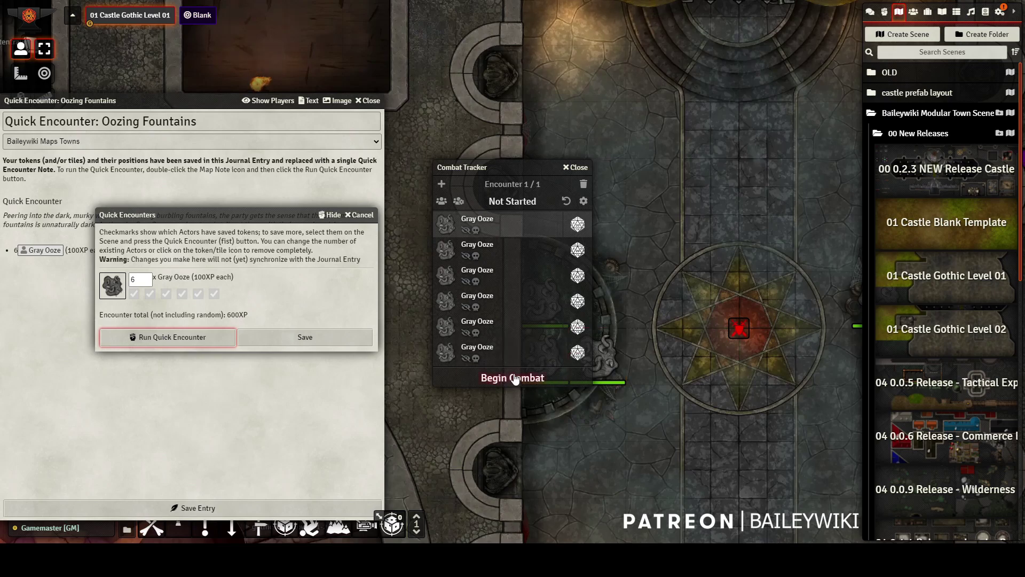
# Begin the Gray Ooze combat and roll initiative for all the NPC combatants.
pyautogui.click(515, 379)
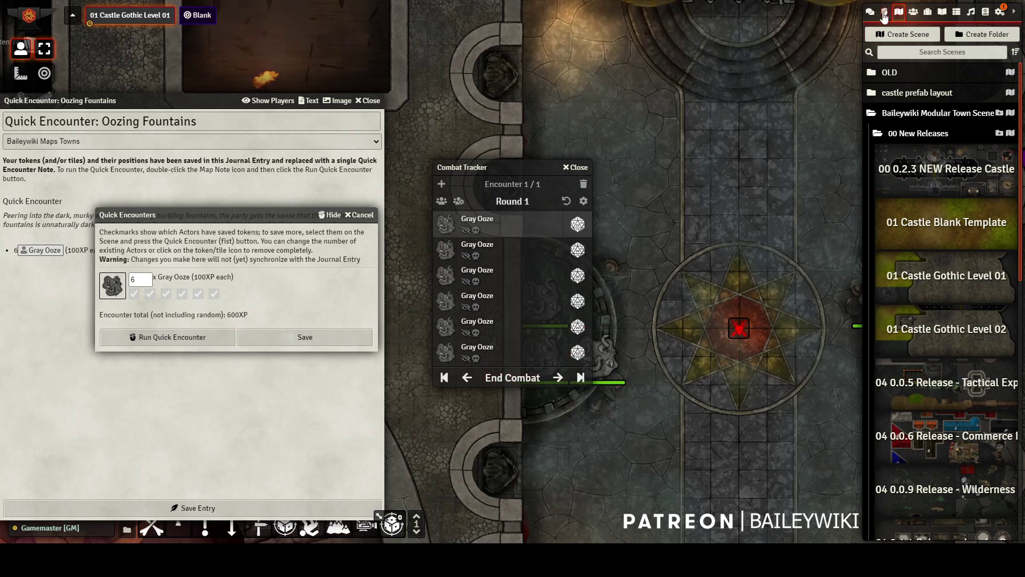
pyautogui.click(884, 12)
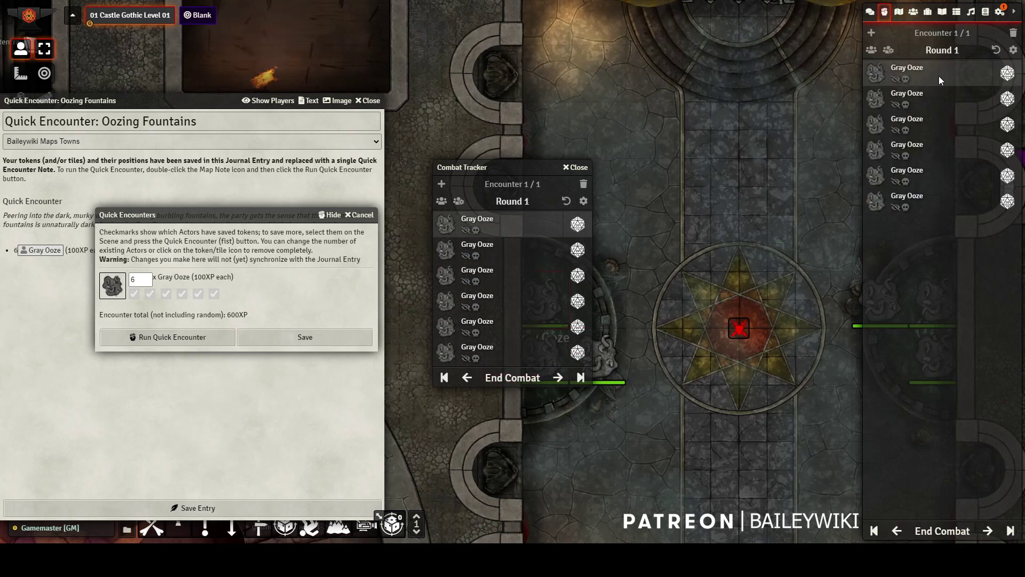
pyautogui.click(458, 202)
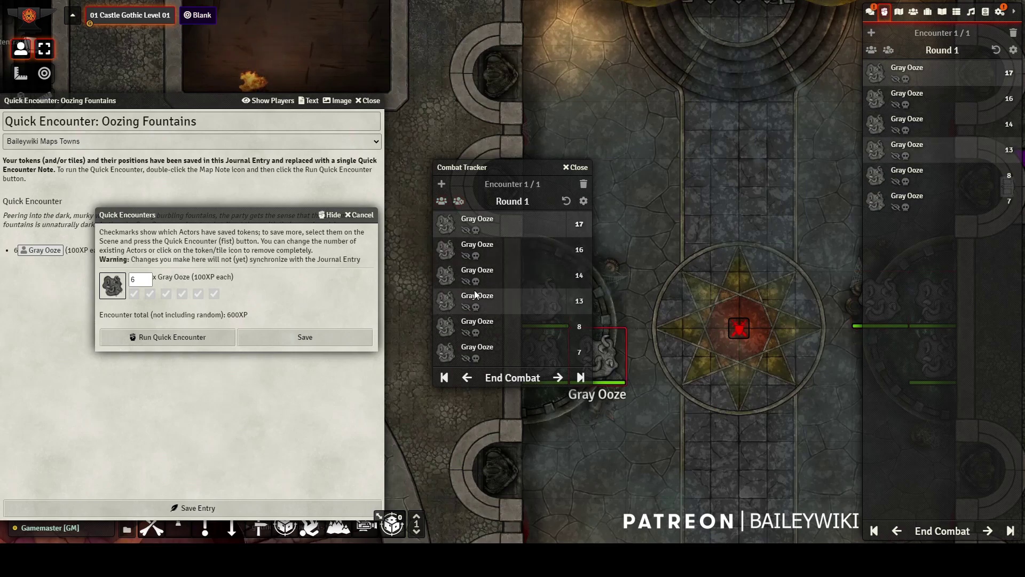
# End the Gray Ooze combat, accept the XP award, and close the tracker and encounter windows.
pyautogui.click(514, 379)
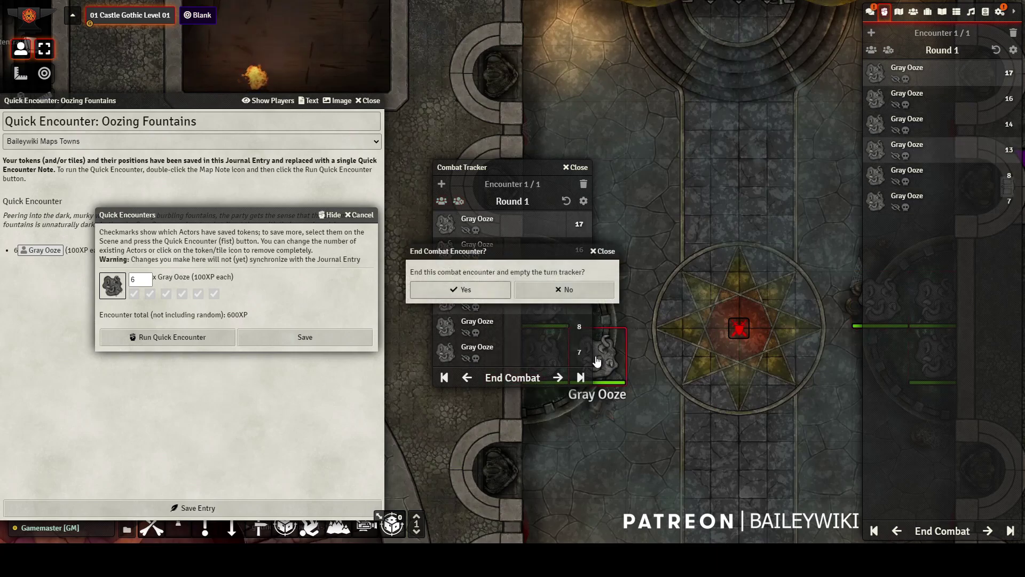
pyautogui.click(489, 284)
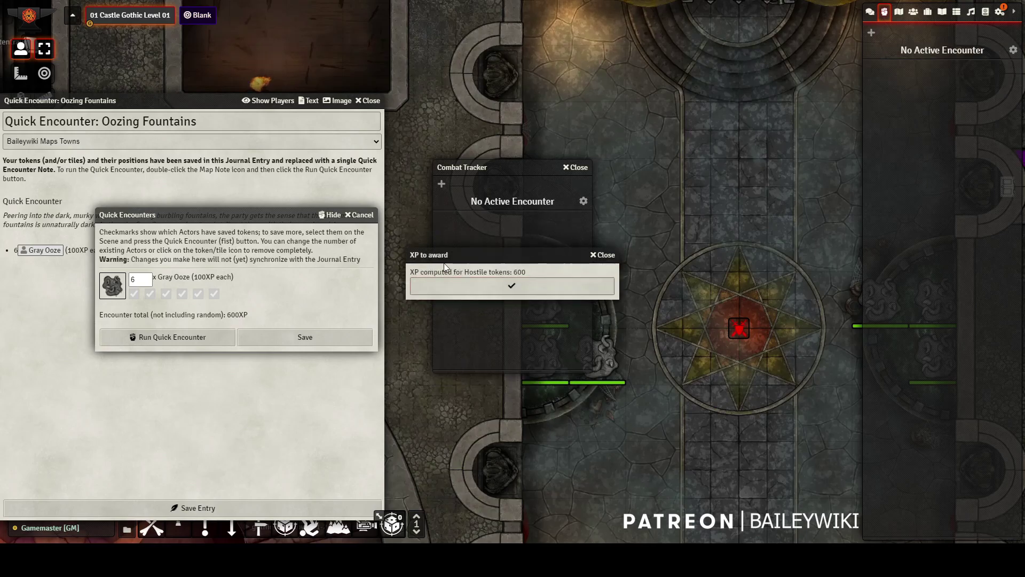
pyautogui.click(496, 282)
pyautogui.click(574, 171)
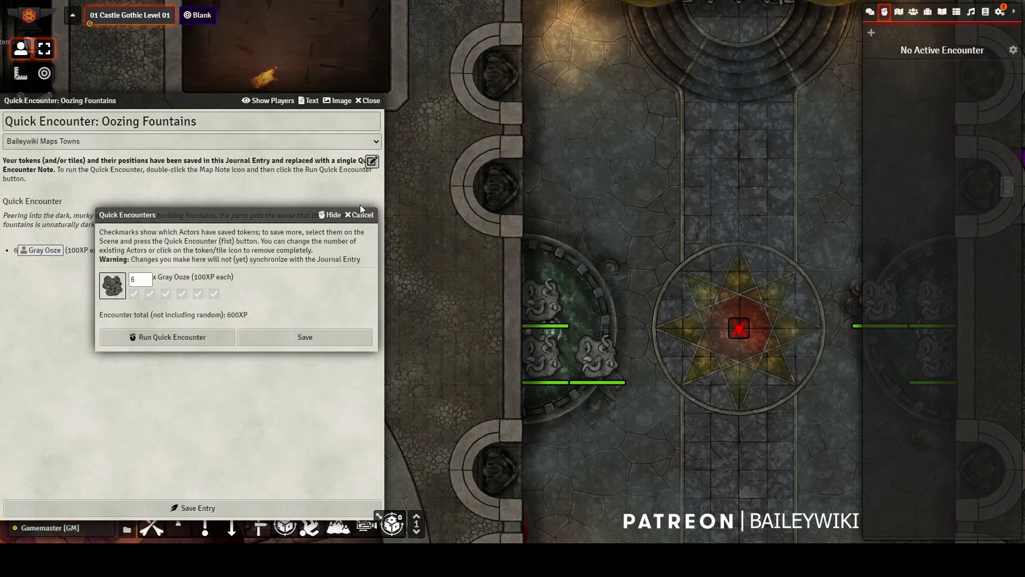
pyautogui.click(360, 214)
pyautogui.click(368, 100)
# Pack the six Gray Ooze tokens back into the Oozing Fountains quick encounter and close its windows.
pyautogui.scroll(-2, 394, 204)
pyautogui.moveTo(304, 194); pyautogui.dragTo(686, 335)
pyautogui.click(45, 122)
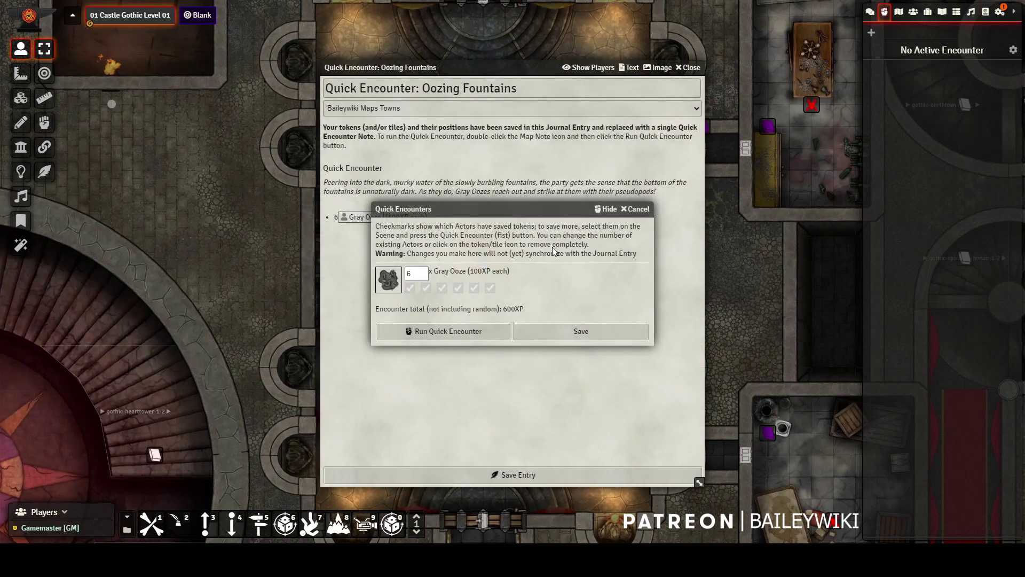
pyautogui.click(632, 209)
pyautogui.click(686, 68)
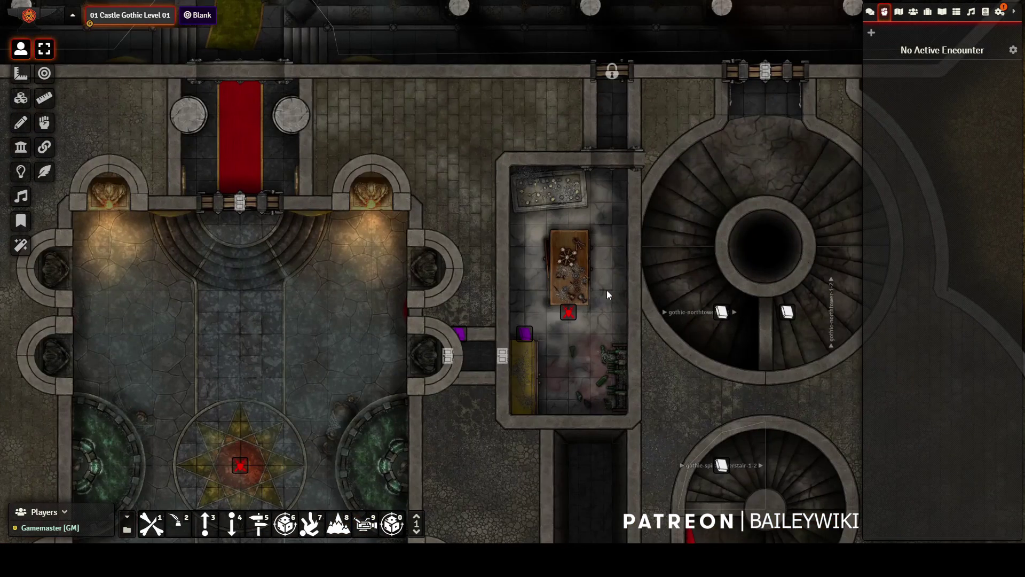
# Run the Vengeful Ghost quick encounter in the room beside the fountain hall and begin its combat.
pyautogui.doubleClick(574, 312)
pyautogui.moveTo(485, 205); pyautogui.dragTo(483, 247)
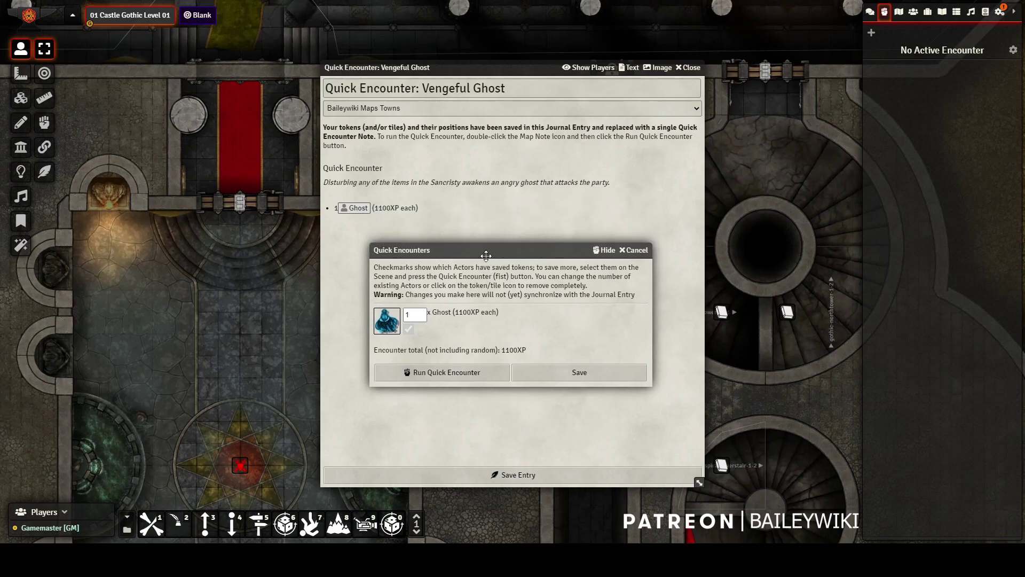
pyautogui.click(470, 370)
pyautogui.click(529, 372)
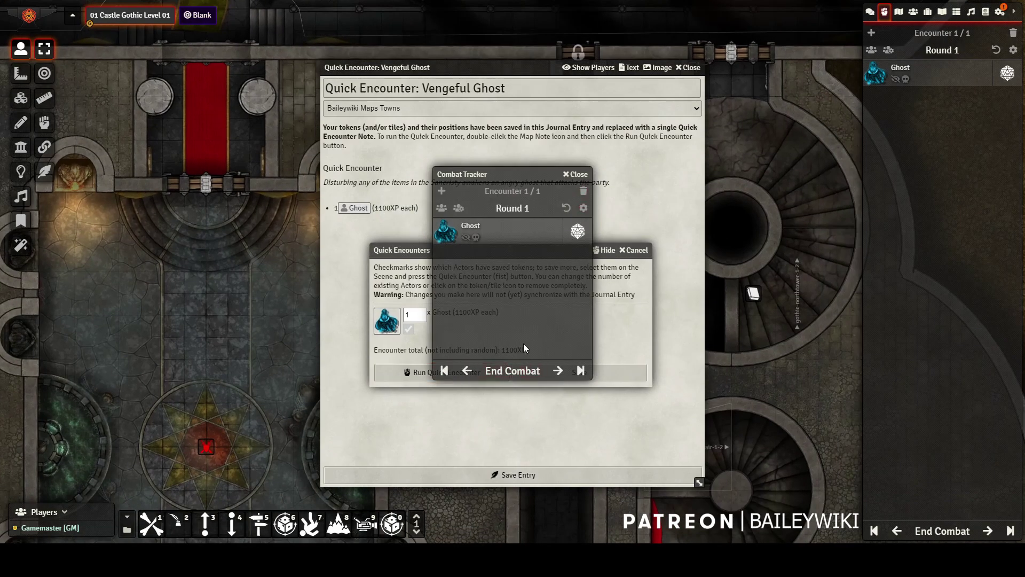
# End the Ghost combat and close the Vengeful Ghost encounter windows.
pyautogui.click(513, 371)
pyautogui.click(508, 287)
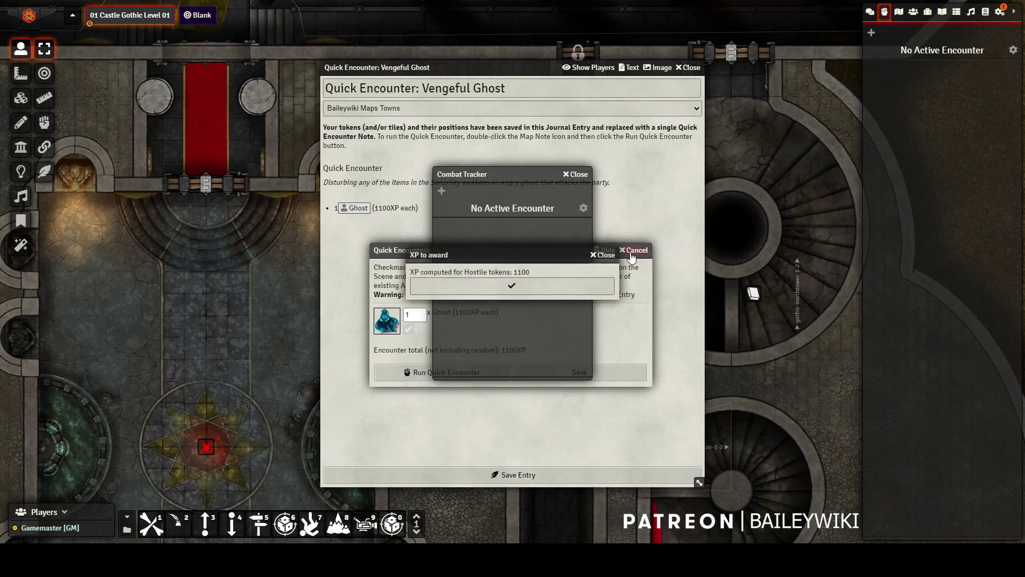
pyautogui.click(634, 250)
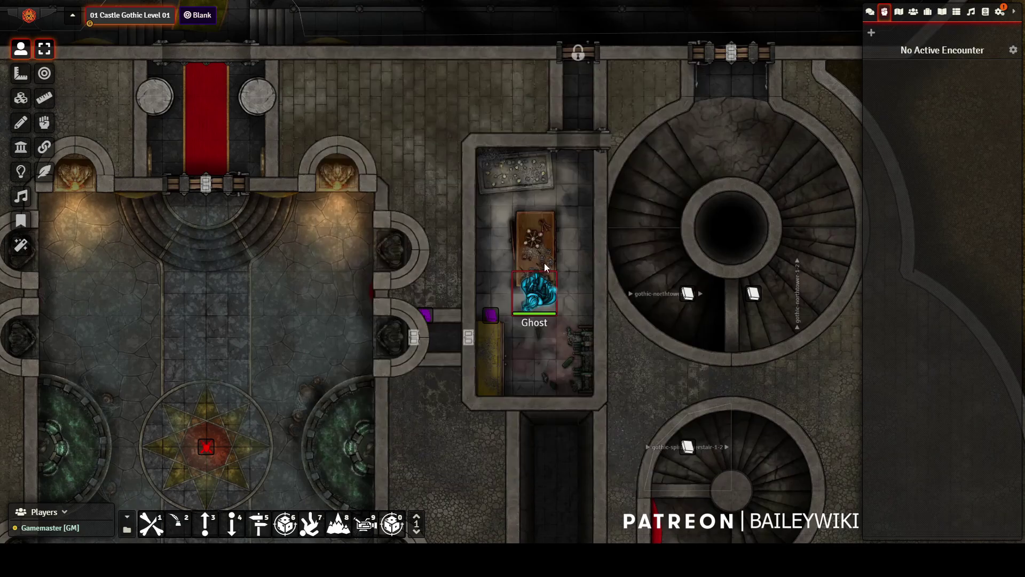
# Delete the Ghost token from the room beside the fountain hall.
pyautogui.scroll(3, 528, 263)
pyautogui.moveTo(435, 320); pyautogui.dragTo(502, 326)
pyautogui.press('Delete')
pyautogui.scroll(-5, 507, 320)
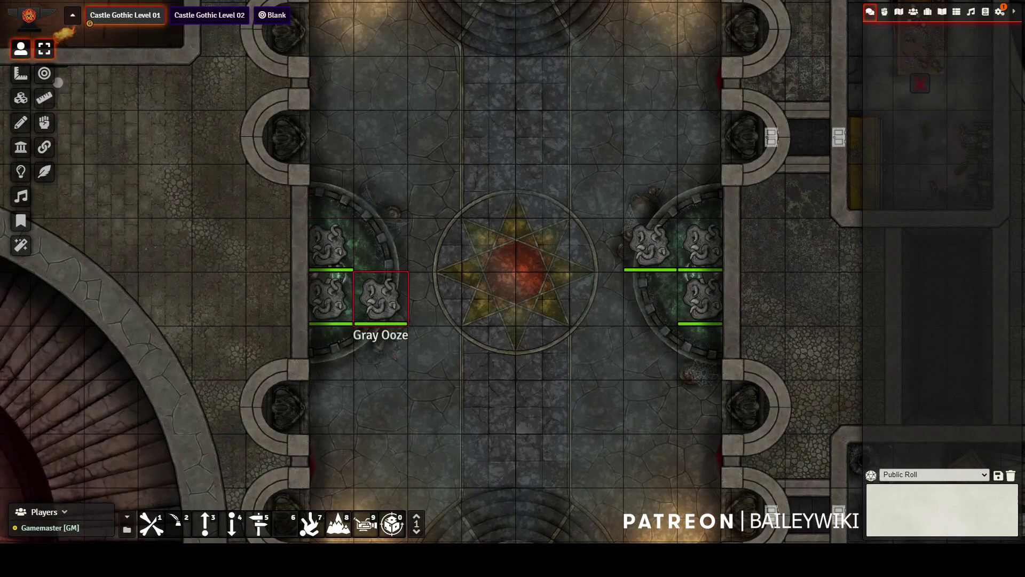
# Create a new quick encounter from the six Gray Ooze tokens in the two fountains and dismiss its encounter dialog.
pyautogui.moveTo(283, 189); pyautogui.dragTo(760, 372)
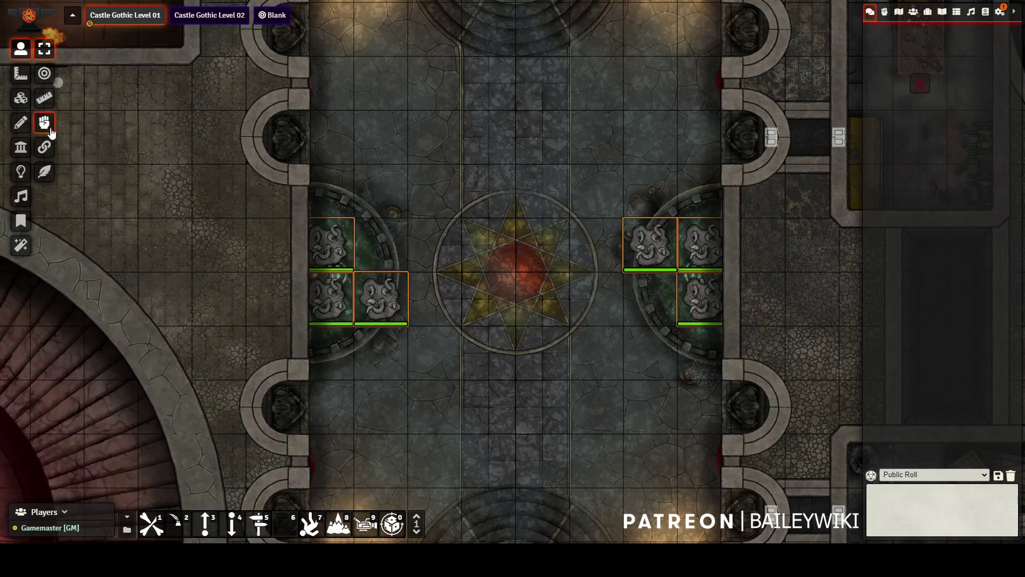
pyautogui.click(50, 130)
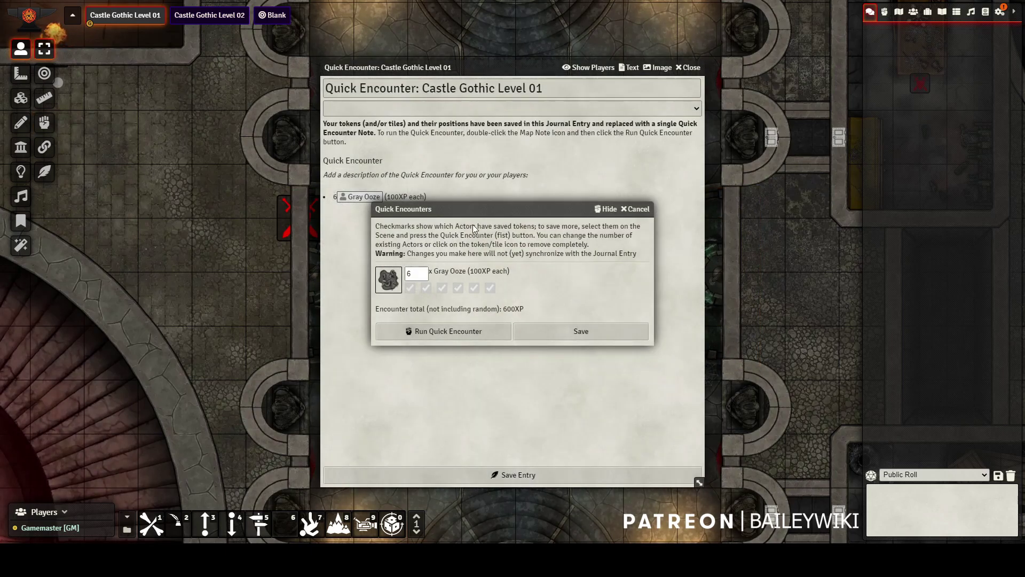
pyautogui.click(635, 209)
# Start editing the new journal entry's text and retitle it "Quick Encounter: Oozing Fountains".
pyautogui.click(691, 128)
pyautogui.moveTo(542, 89); pyautogui.dragTo(467, 92)
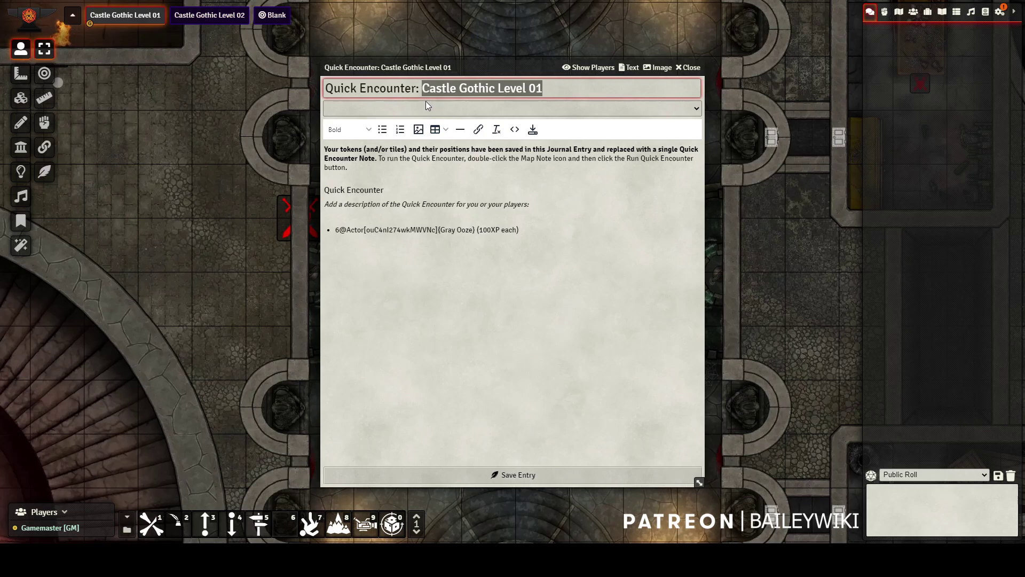
pyautogui.write('Oozing Fountains')
# Replace the placeholder description with a passage about Gray Oozes striking from the dark, murky fountains, and save the entry and the encounter.
pyautogui.moveTo(324, 204); pyautogui.dragTo(534, 205)
pyautogui.write('Peering into the dark, murky water of the slowly burbling fountains, the party gets the')
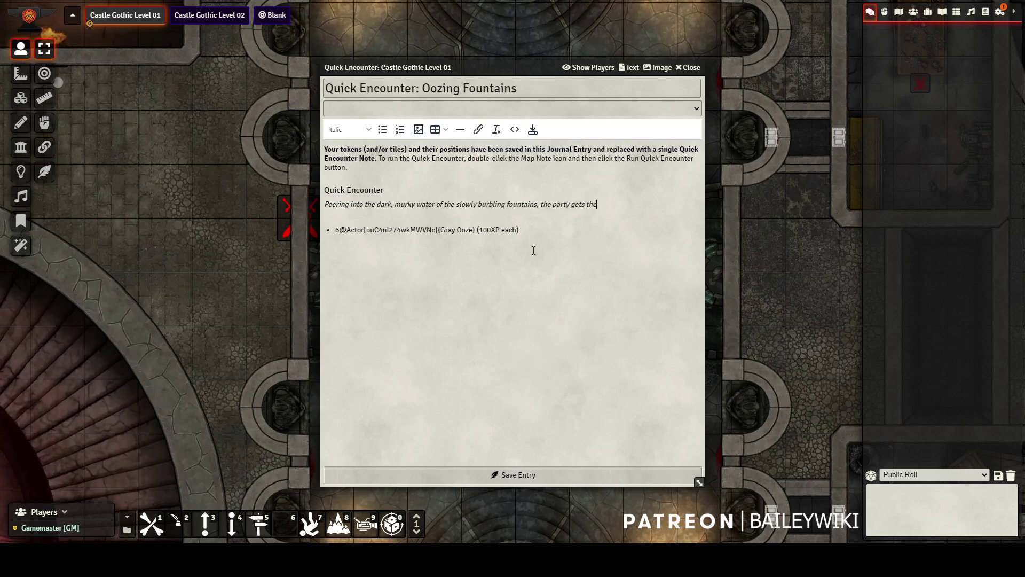
pyautogui.write(' sense that the bottom of the fountains is unnaturally dark.')
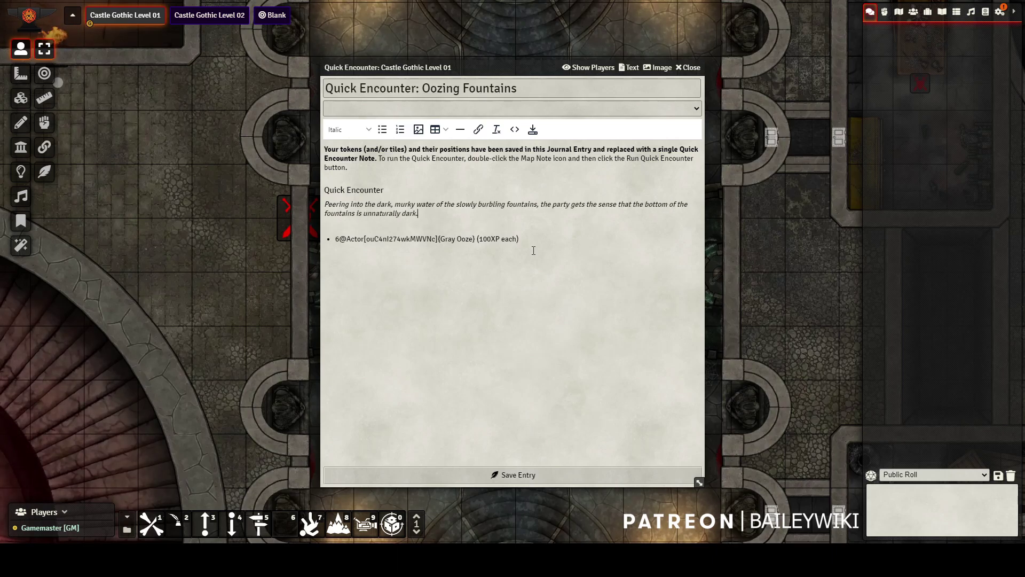
pyautogui.write(' As they do, Gray Oozes reach out and strike at them with their pseudopods!')
pyautogui.click(536, 473)
pyautogui.click(589, 329)
pyautogui.click(638, 210)
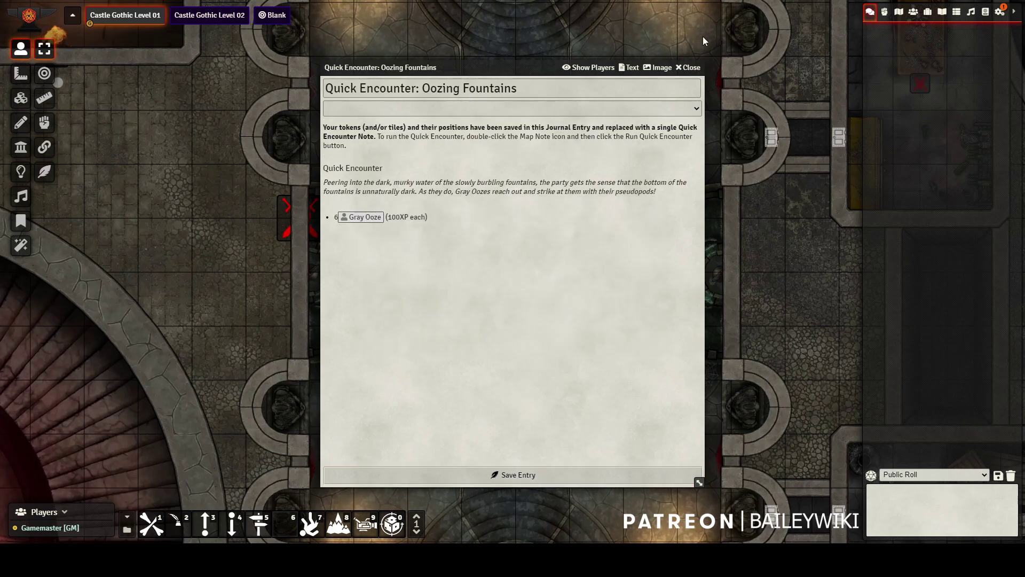
# Close the journal entry, move the Oozing Fountains map note to the centre of the star, and set its icon size to 32.
pyautogui.click(688, 67)
pyautogui.moveTo(310, 234); pyautogui.dragTo(498, 278)
pyautogui.rightClick(511, 271)
pyautogui.write('32')
pyautogui.press('Tab')
pyautogui.press('Tab')
pyautogui.press('Tab')
pyautogui.press('Tab')
pyautogui.write('0')
pyautogui.press('Return')
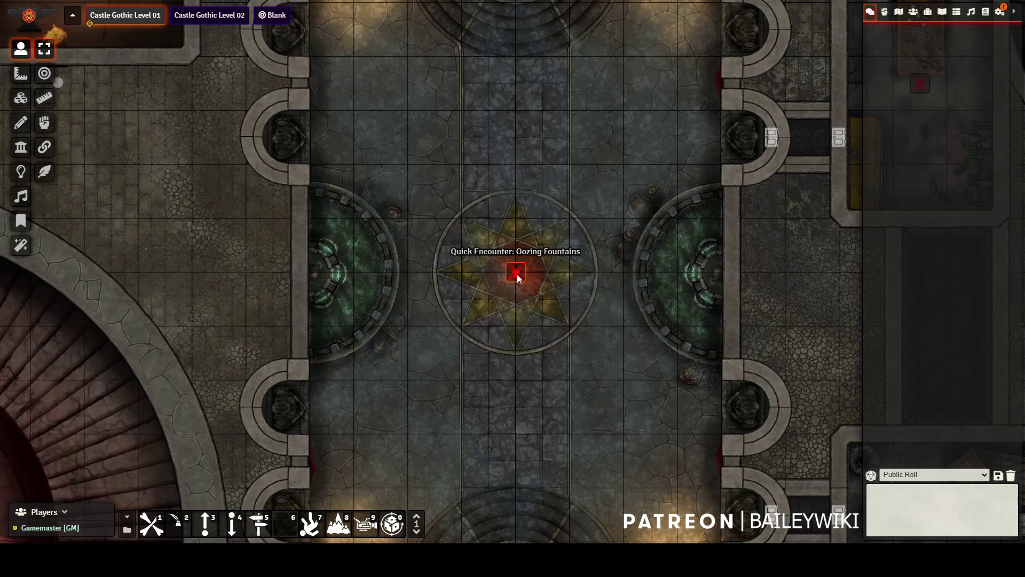
# Run the Oozing Fountains quick encounter with 1d6 Gray Oozes, begin and end its combat, and dismiss the combat tracker.
pyautogui.click(943, 12)
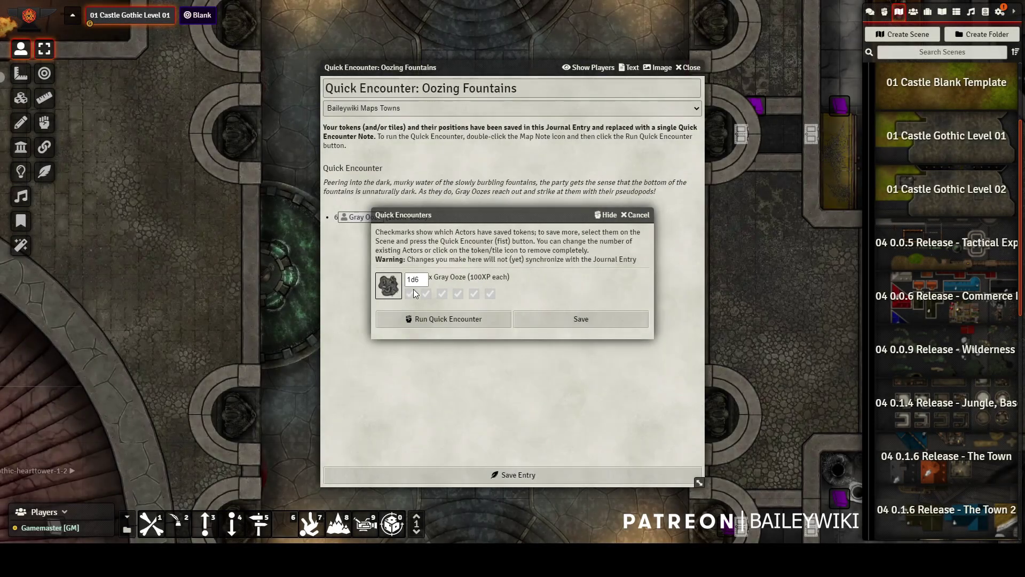
pyautogui.click(443, 319)
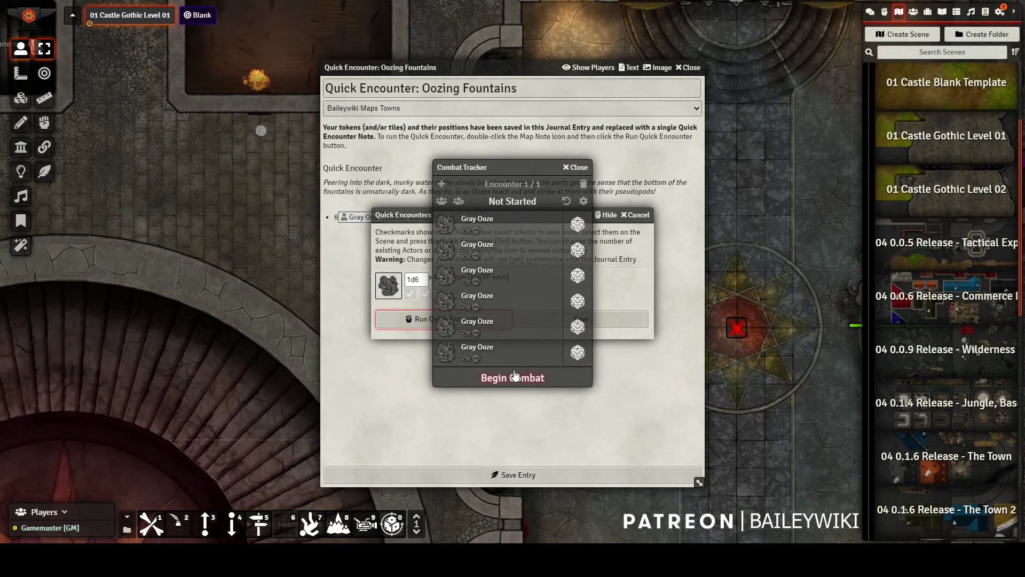
pyautogui.click(514, 376)
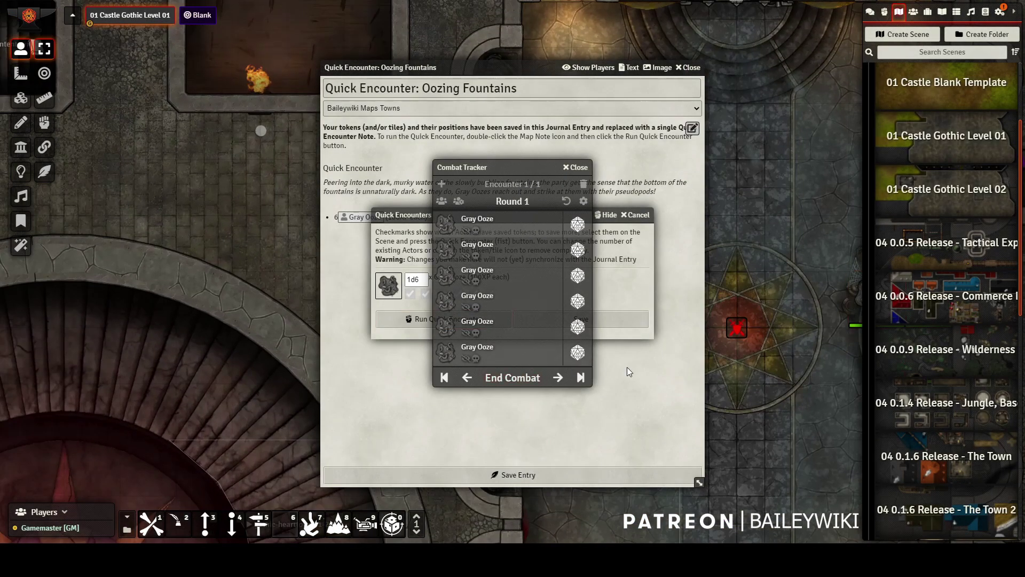
pyautogui.click(497, 378)
pyautogui.click(446, 286)
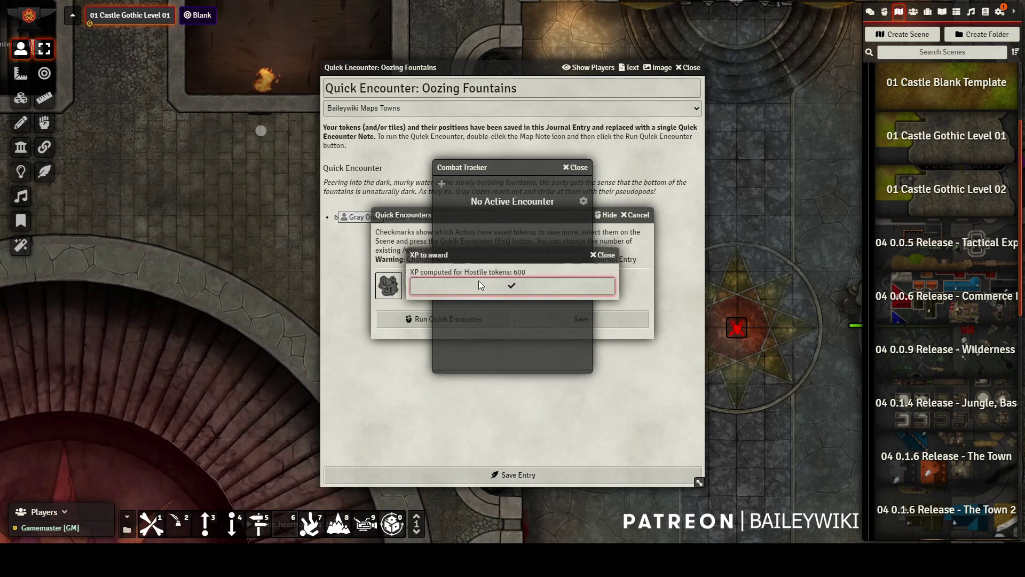
pyautogui.click(576, 167)
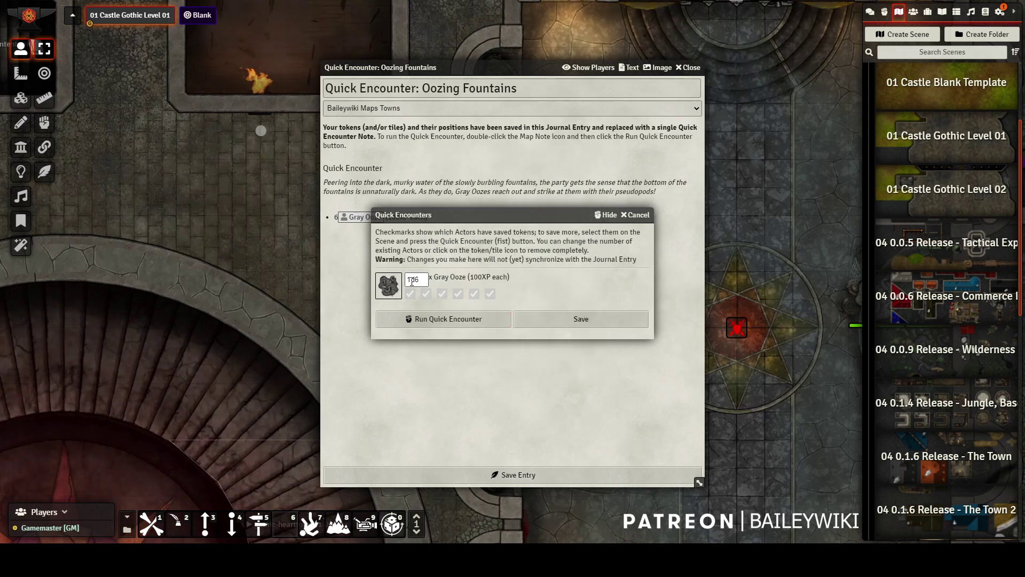
# Set the Gray Ooze quantity to 1d4+2, run the quick encounter, and begin combat with the sidebar combat tracker shown.
pyautogui.write('4+2')
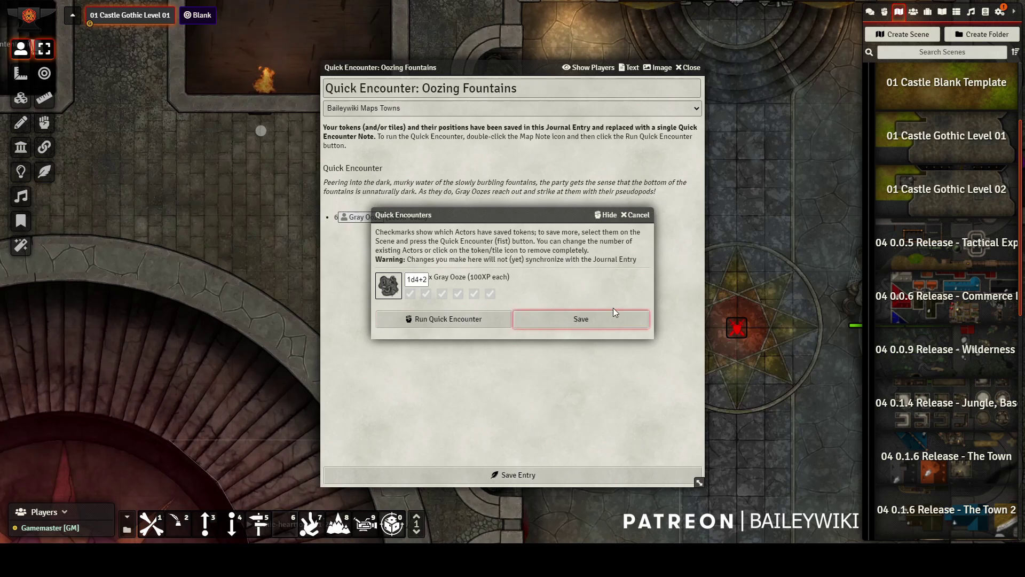
pyautogui.click(453, 320)
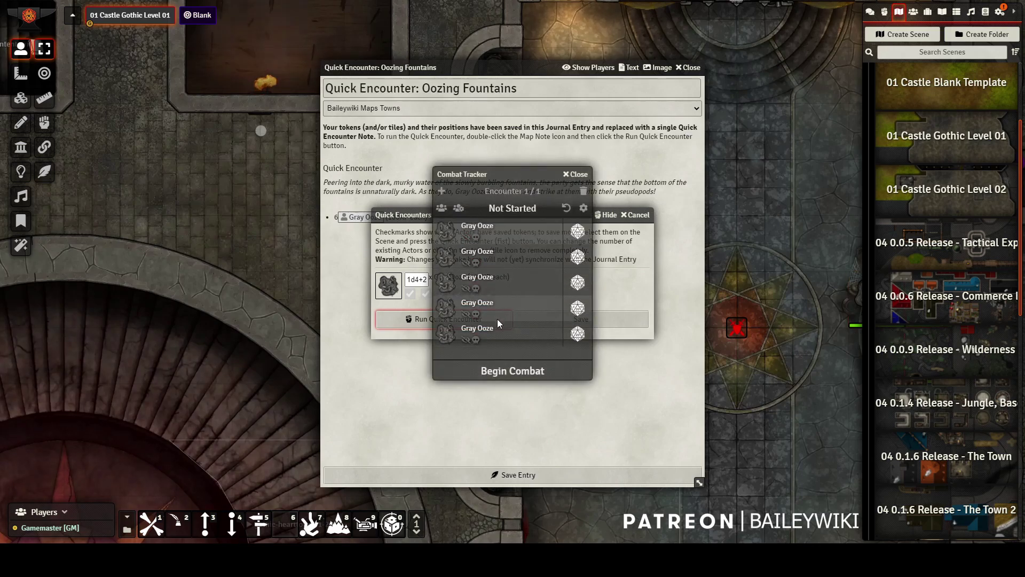
pyautogui.click(517, 373)
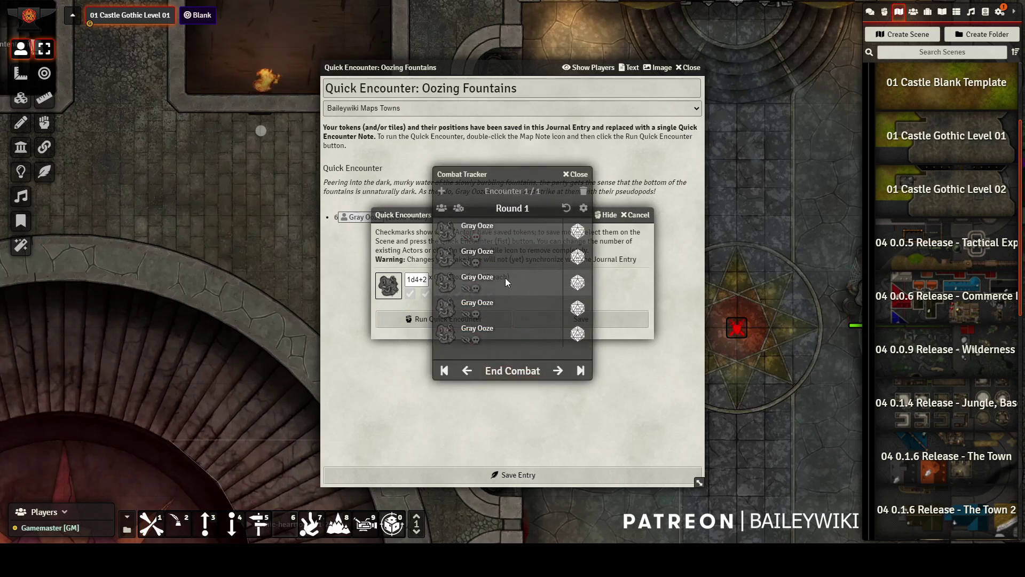
pyautogui.click(884, 11)
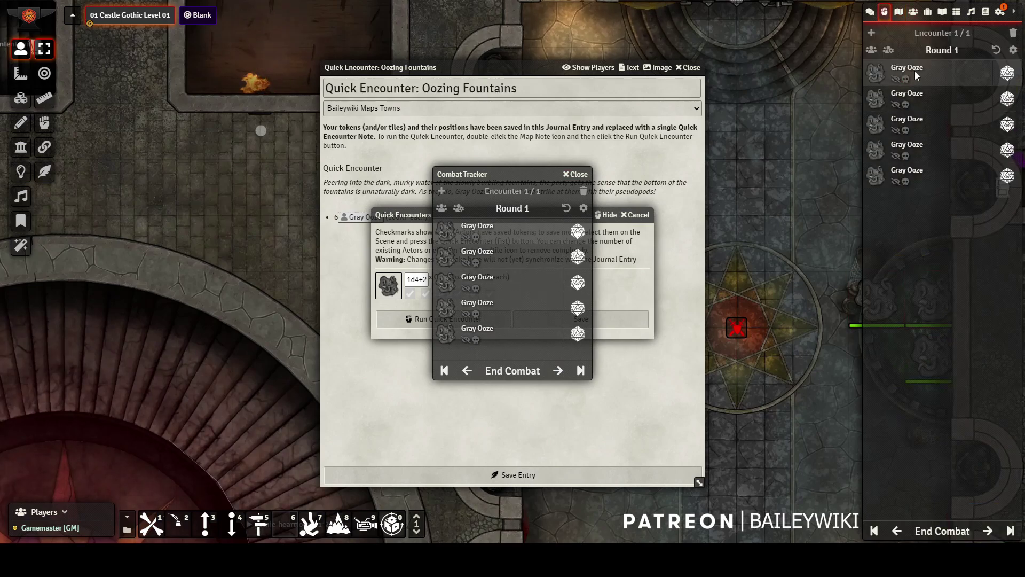
# End the Gray Ooze combat, dismiss its XP award, and close the tracker, encounter dialog and journal entry.
pyautogui.click(502, 372)
pyautogui.click(465, 291)
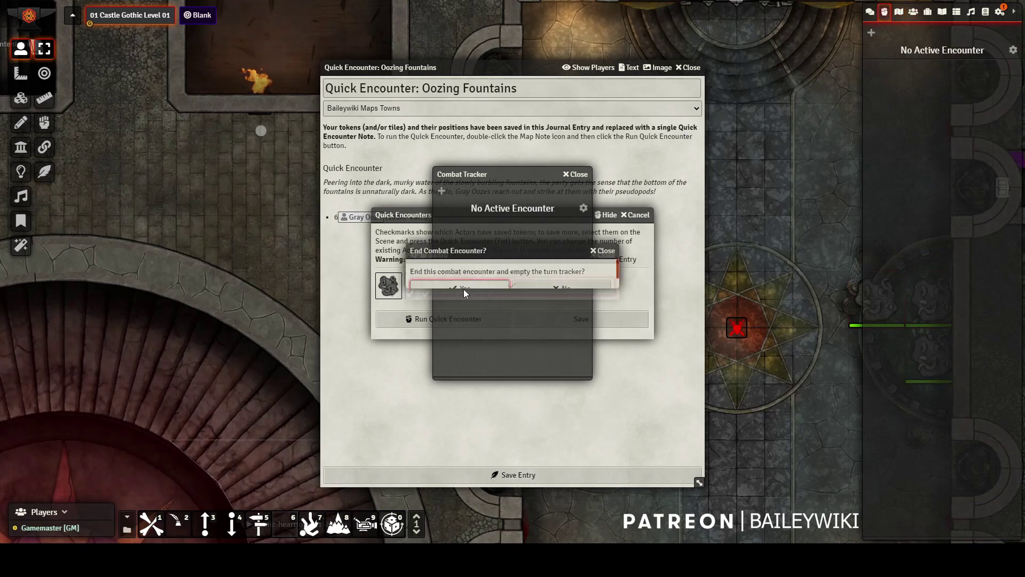
pyautogui.click(520, 281)
pyautogui.click(576, 174)
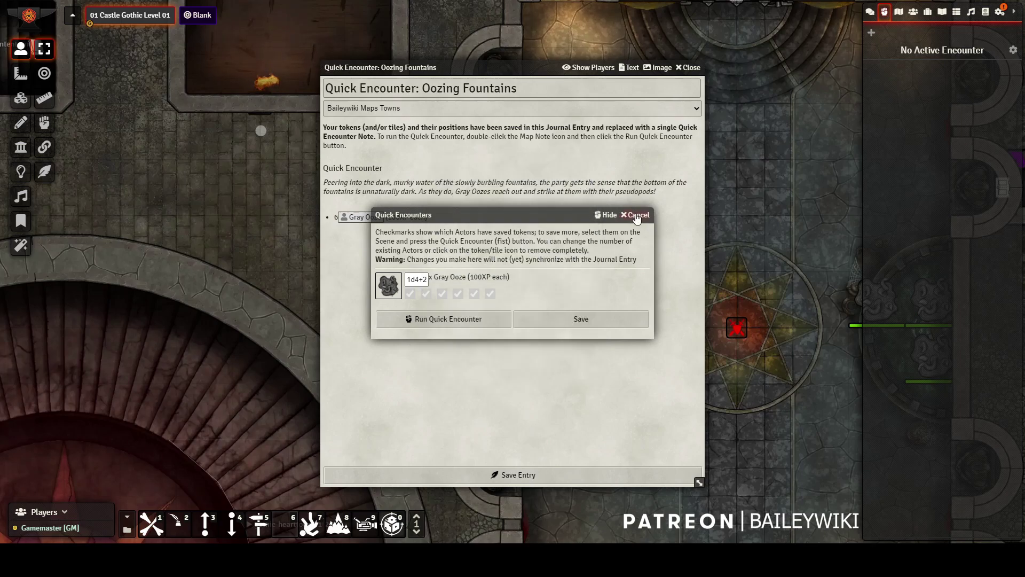
pyautogui.click(635, 216)
pyautogui.click(688, 67)
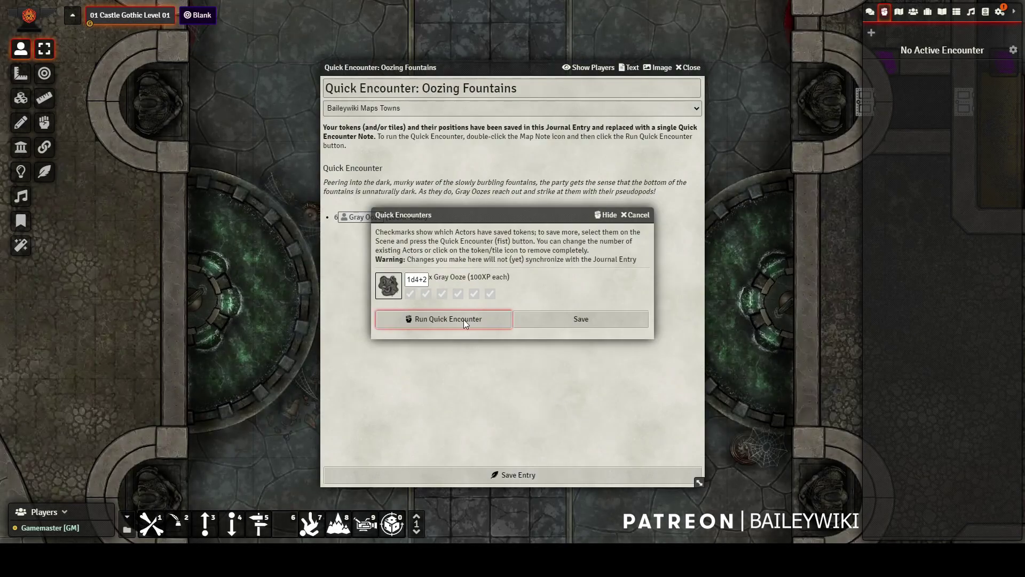
# Run the encounter again with 1d4+2 Gray Oozes, begin combat, close the open windows, and roll initiative for all NPCs.
pyautogui.click(463, 319)
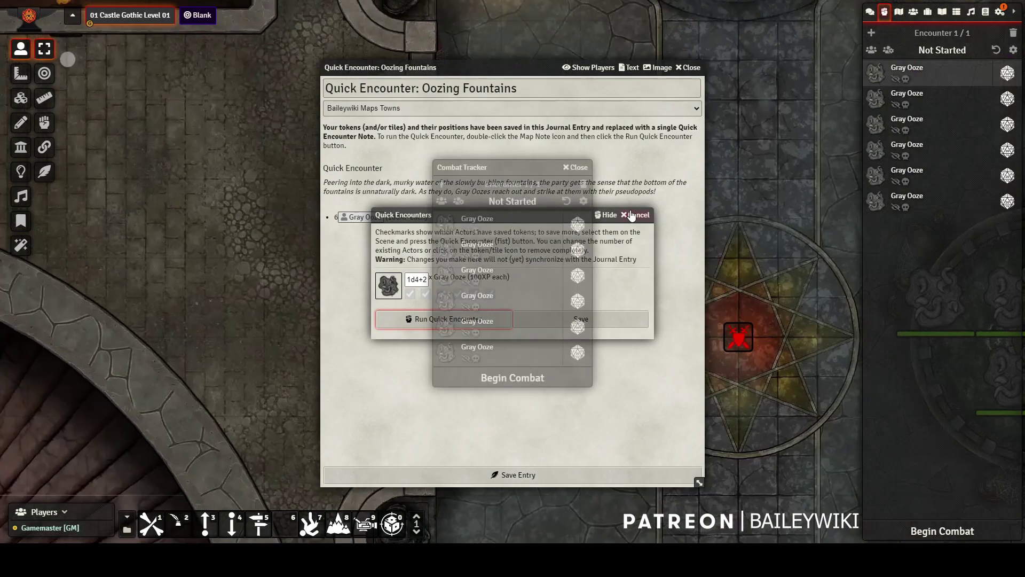
pyautogui.click(509, 378)
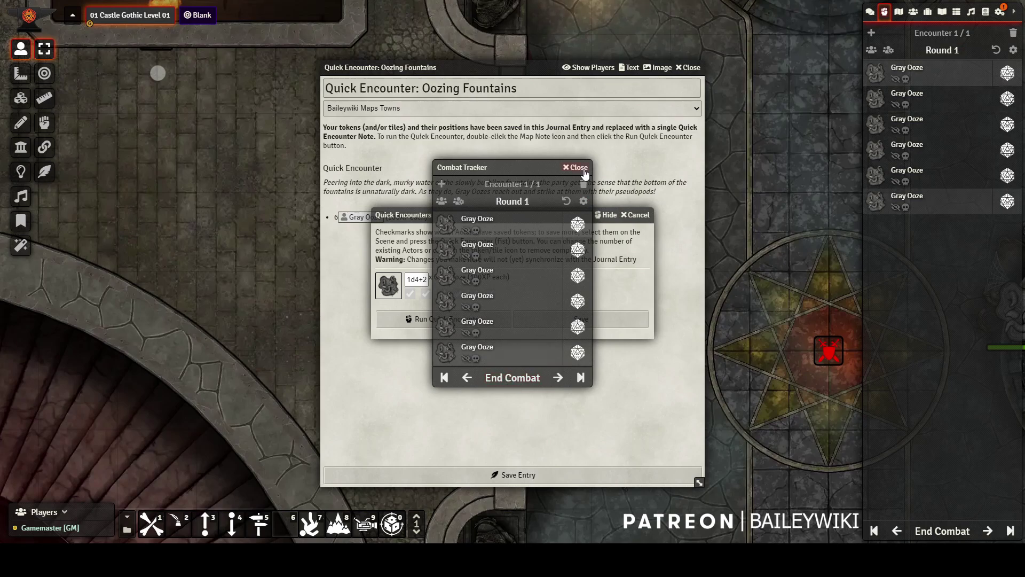
pyautogui.click(578, 168)
pyautogui.click(635, 215)
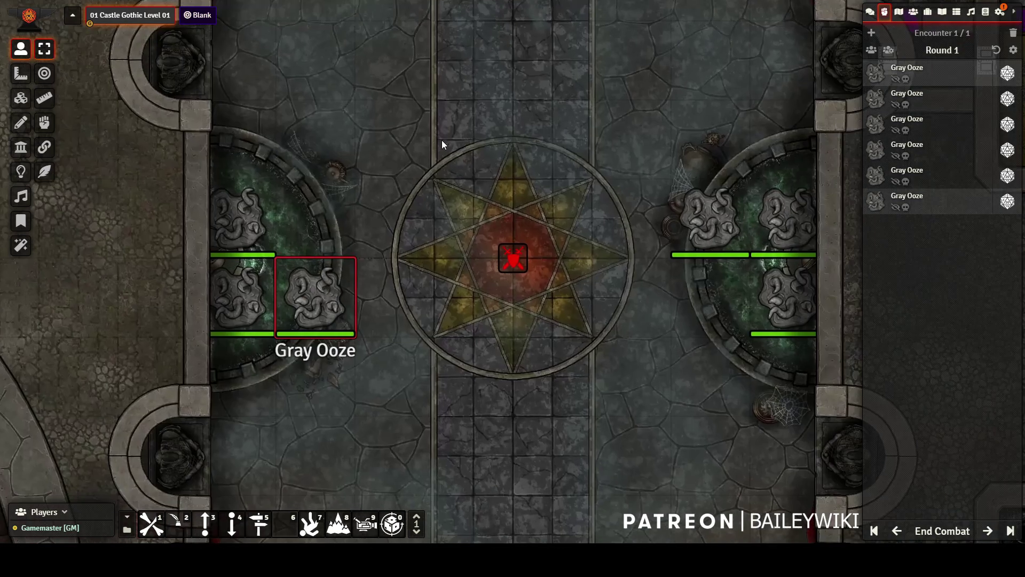
pyautogui.click(888, 50)
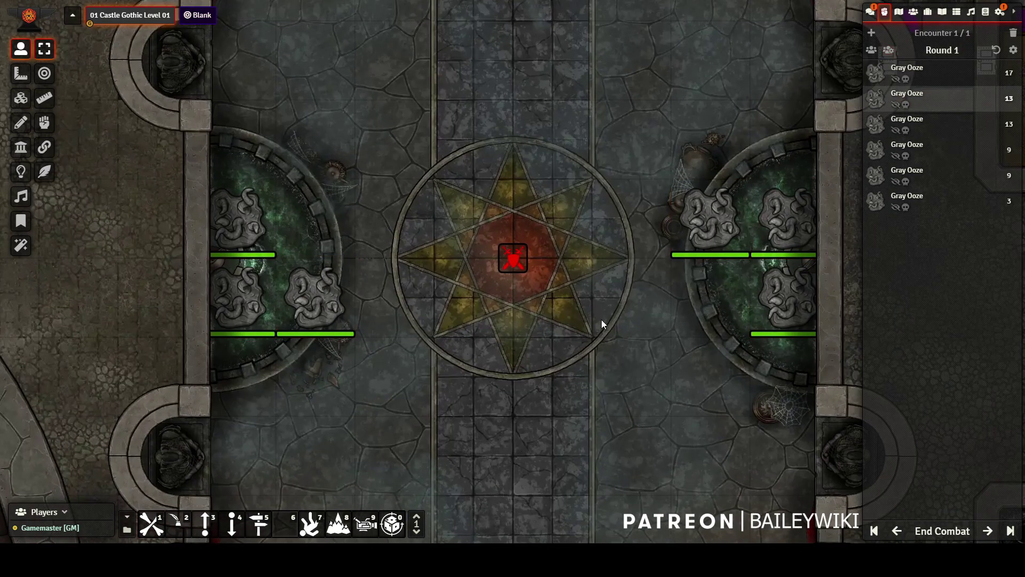
# Move the six Gray Ooze tokens out of the two fountains onto the floor around the central star.
pyautogui.moveTo(249, 227); pyautogui.dragTo(407, 207)
pyautogui.moveTo(302, 299); pyautogui.dragTo(381, 459)
pyautogui.moveTo(240, 299); pyautogui.dragTo(473, 299)
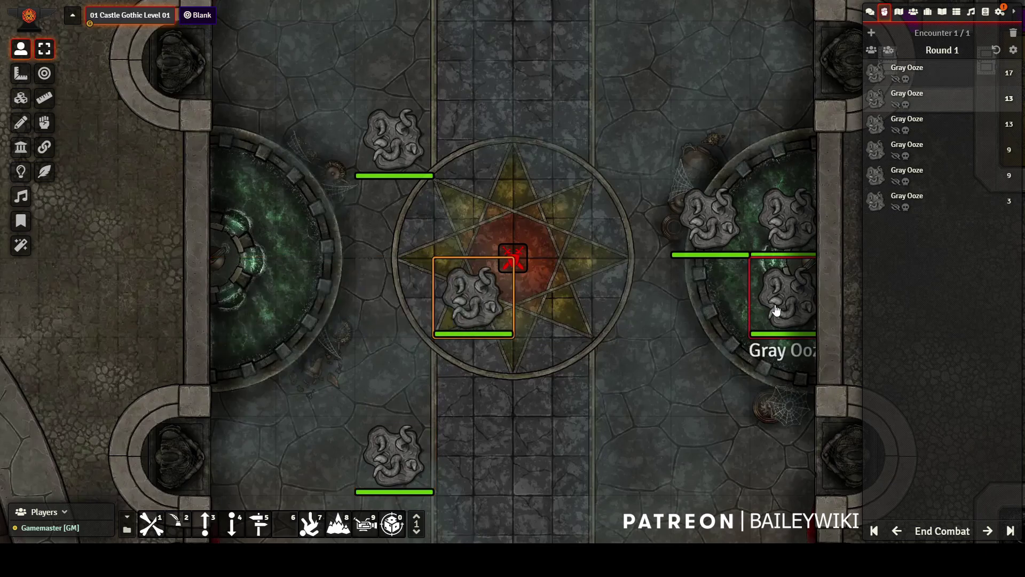
pyautogui.moveTo(778, 298); pyautogui.dragTo(689, 398)
pyautogui.moveTo(710, 218); pyautogui.dragTo(549, 143)
pyautogui.moveTo(780, 219); pyautogui.dragTo(632, 226)
pyautogui.moveTo(604, 322); pyautogui.dragTo(648, 363)
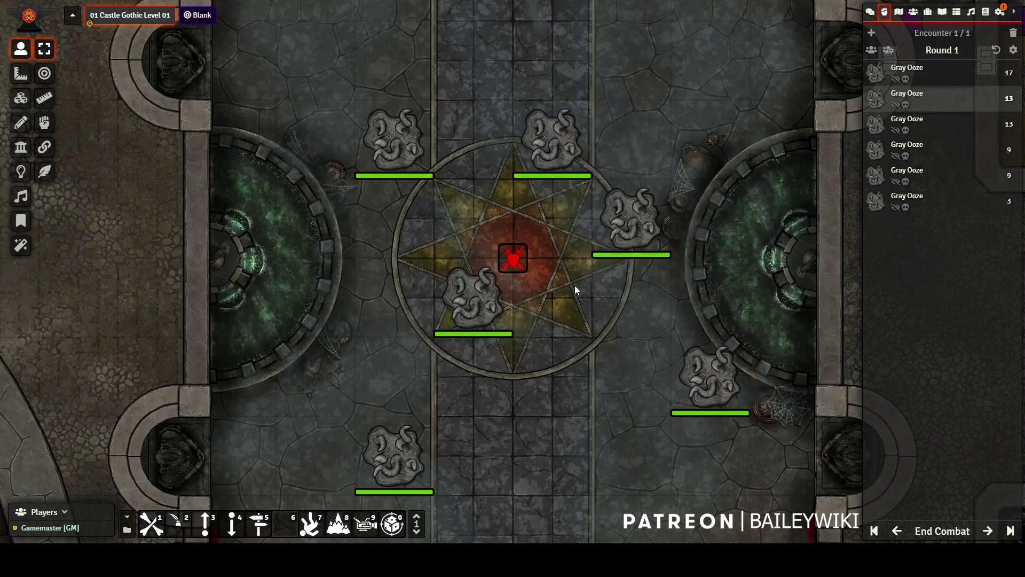
# Set the encounter's Gray Ooze quantity to 1d6, run it again to add more oozes to the current combat, and close its windows.
pyautogui.doubleClick(513, 257)
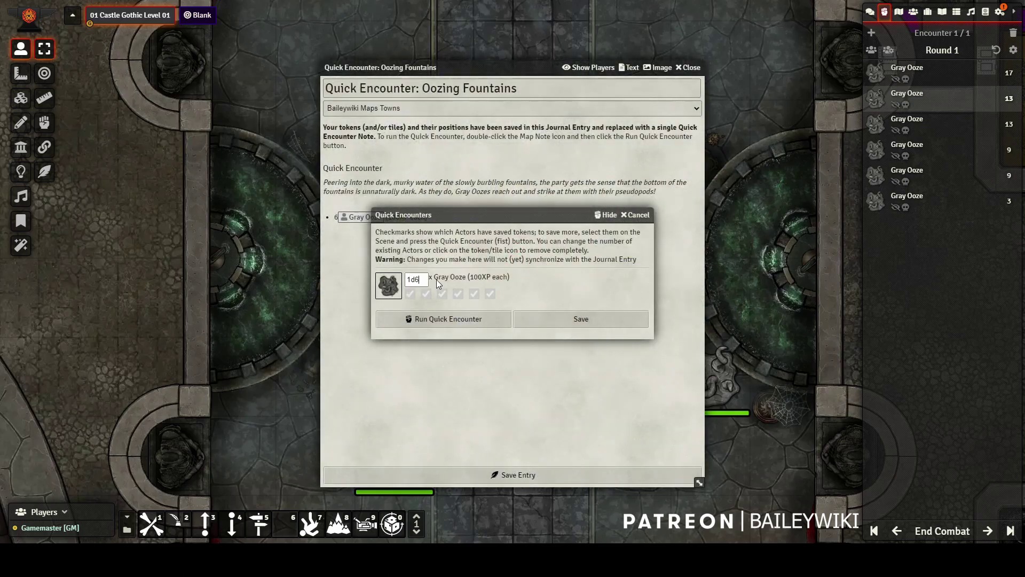
pyautogui.click(587, 319)
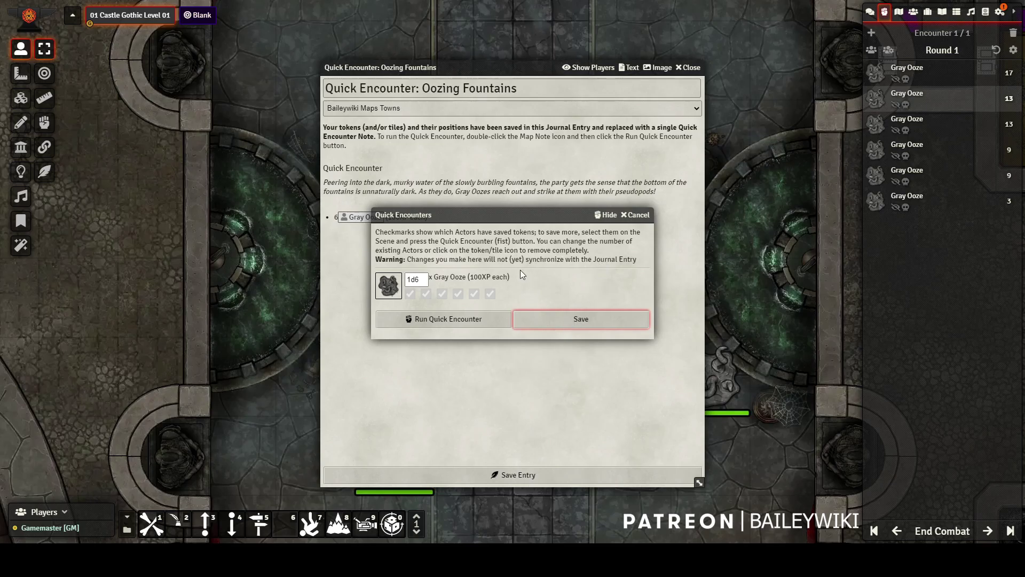
pyautogui.click(440, 318)
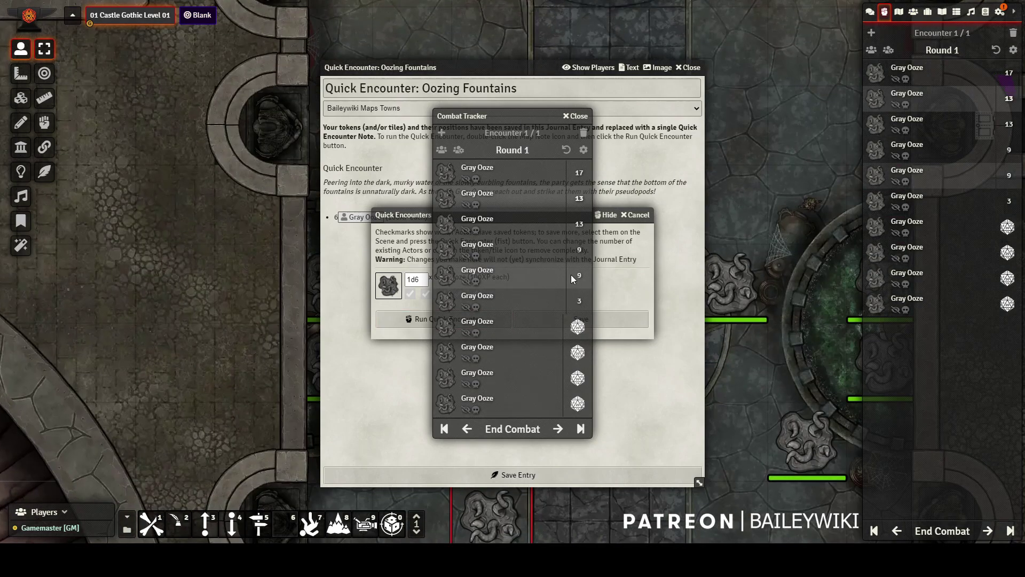
pyautogui.rightClick(572, 274)
pyautogui.click(576, 117)
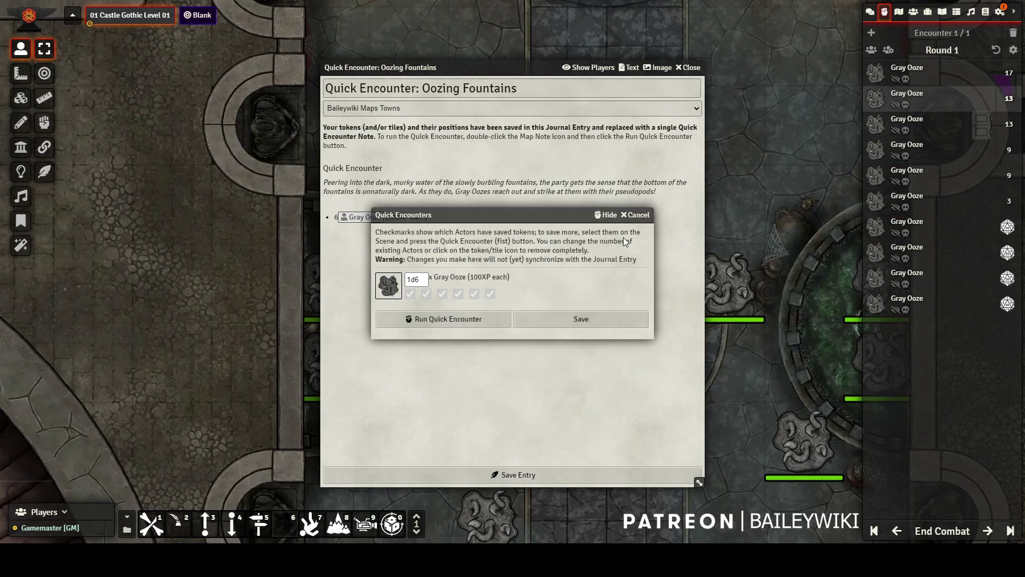
pyautogui.click(635, 214)
pyautogui.click(688, 67)
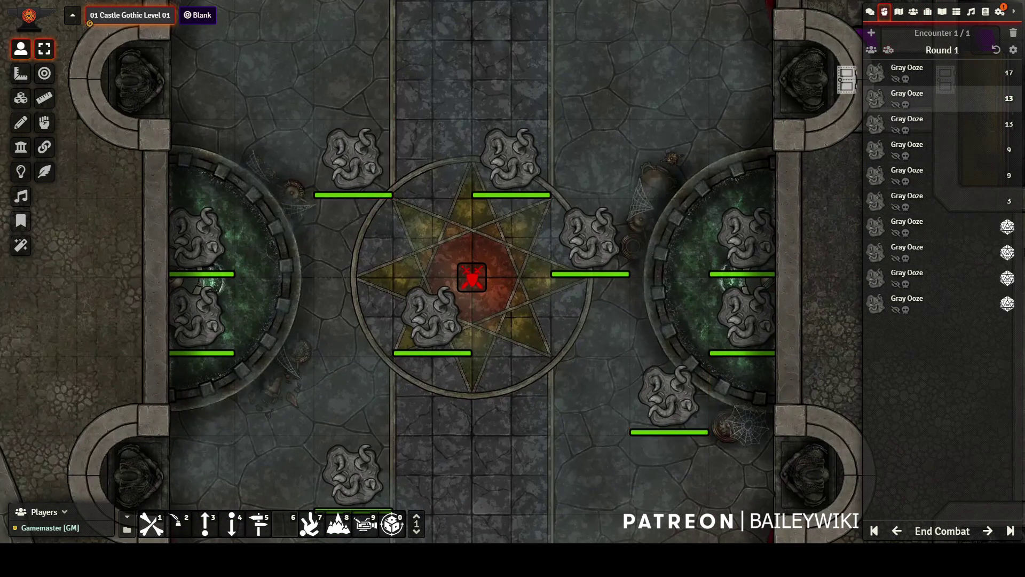
# Roll initiative individually for the four newly added Gray Oozes and end the combat.
pyautogui.click(1007, 227)
pyautogui.click(1007, 252)
pyautogui.click(1007, 278)
pyautogui.click(1007, 304)
pyautogui.rightClick(637, 435)
pyautogui.scroll(-3, 500, 416)
pyautogui.click(530, 449)
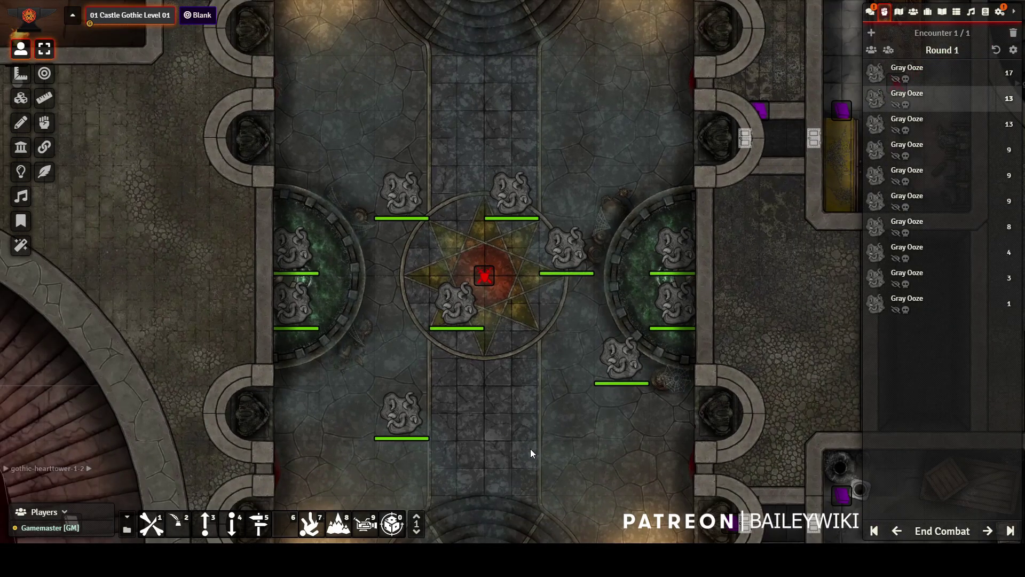
pyautogui.click(926, 532)
pyautogui.click(459, 289)
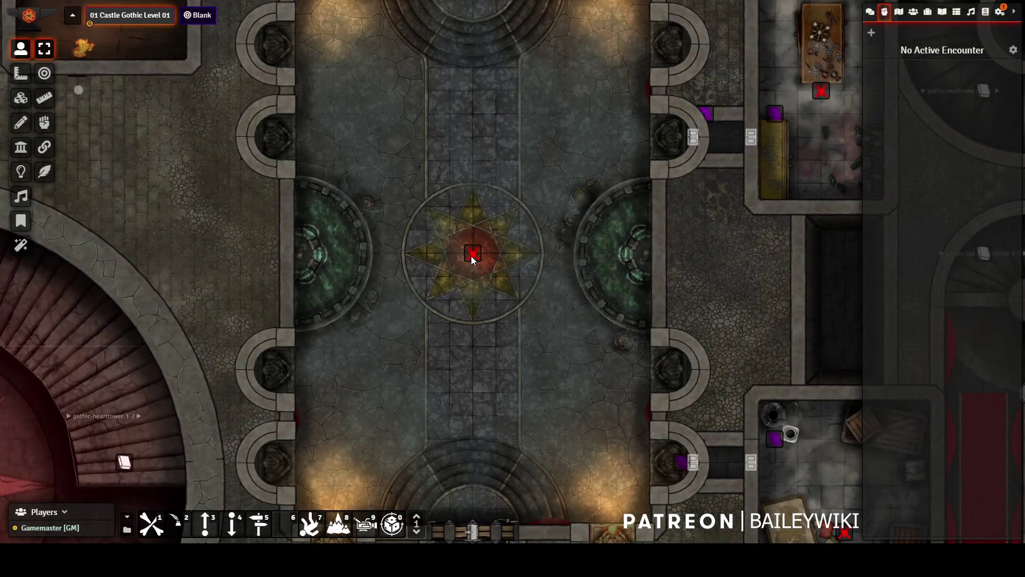
# Reopen the Oozing Fountains encounter, set its Gray Ooze quantity to a fixed 4, and save it.
pyautogui.doubleClick(471, 255)
pyautogui.moveTo(401, 273)
pyautogui.write('4')
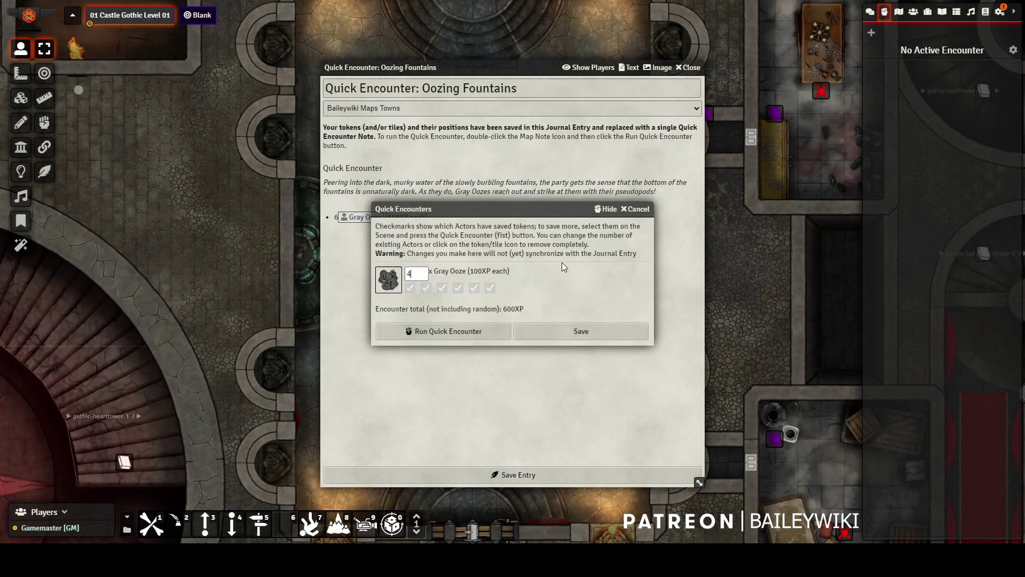
pyautogui.click(575, 332)
# Run the encounter with four Gray Oozes, begin combat, and close the combat tracker and encounter dialog.
pyautogui.click(451, 328)
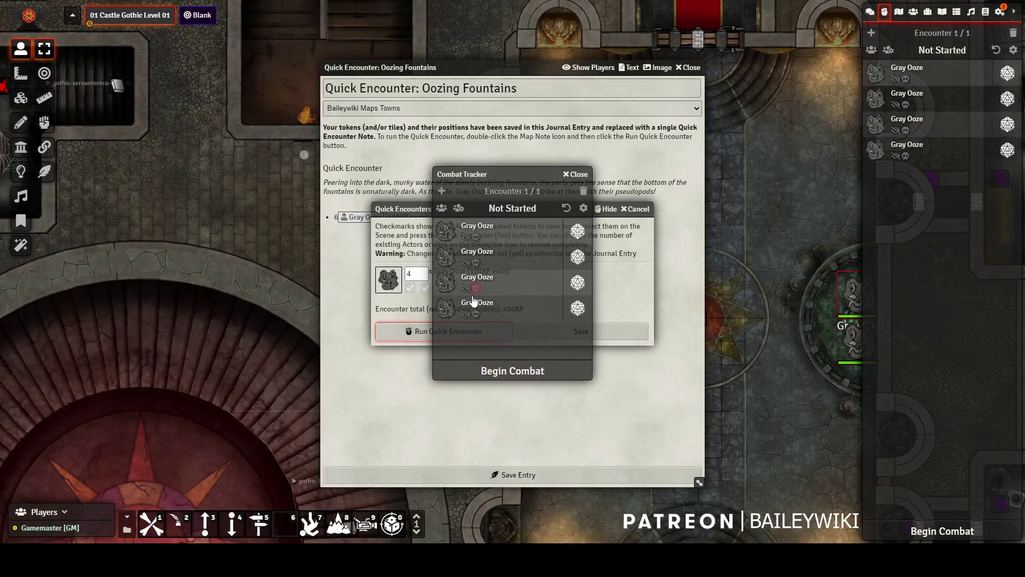
pyautogui.click(515, 371)
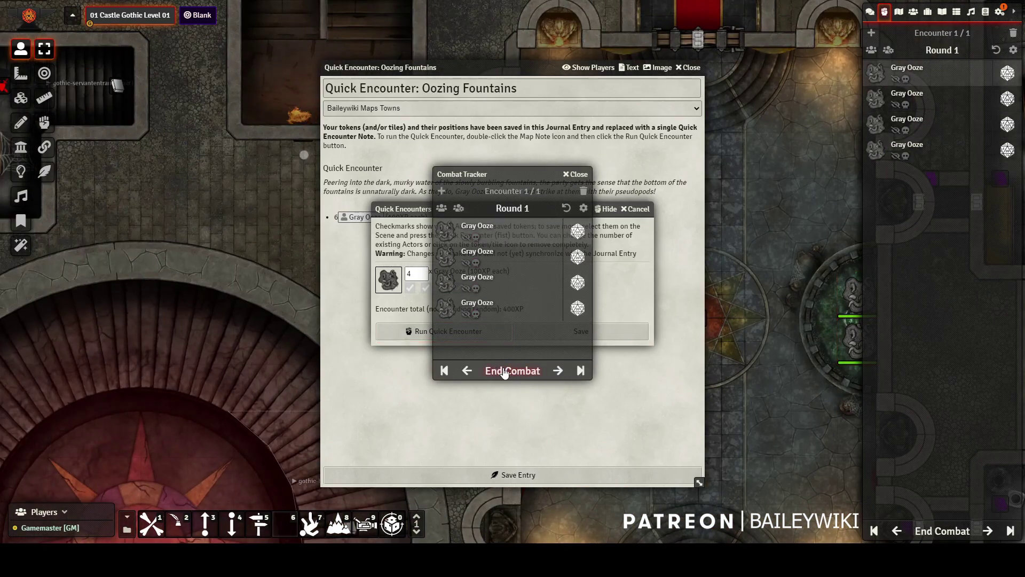
pyautogui.click(570, 174)
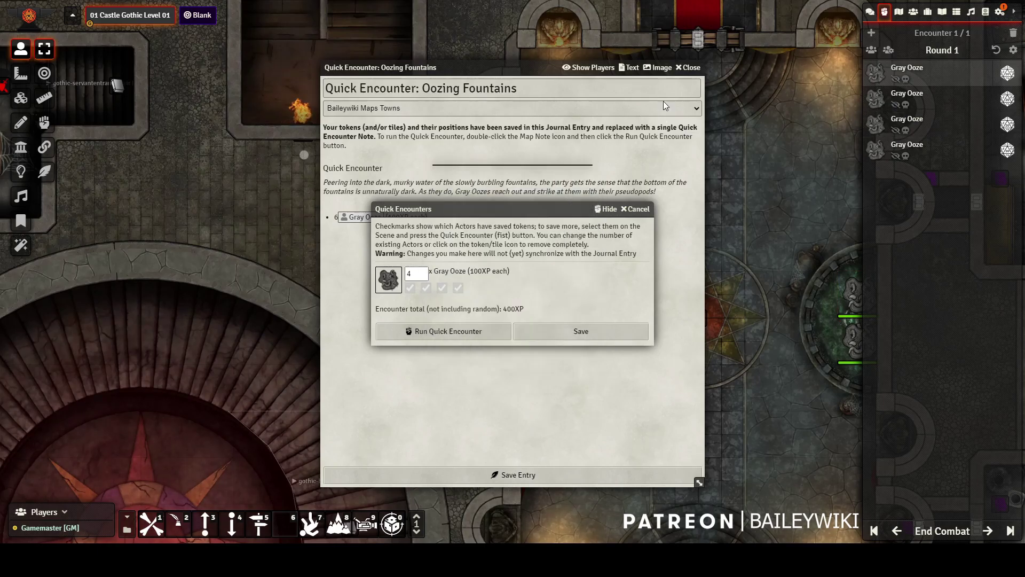
pyautogui.click(638, 209)
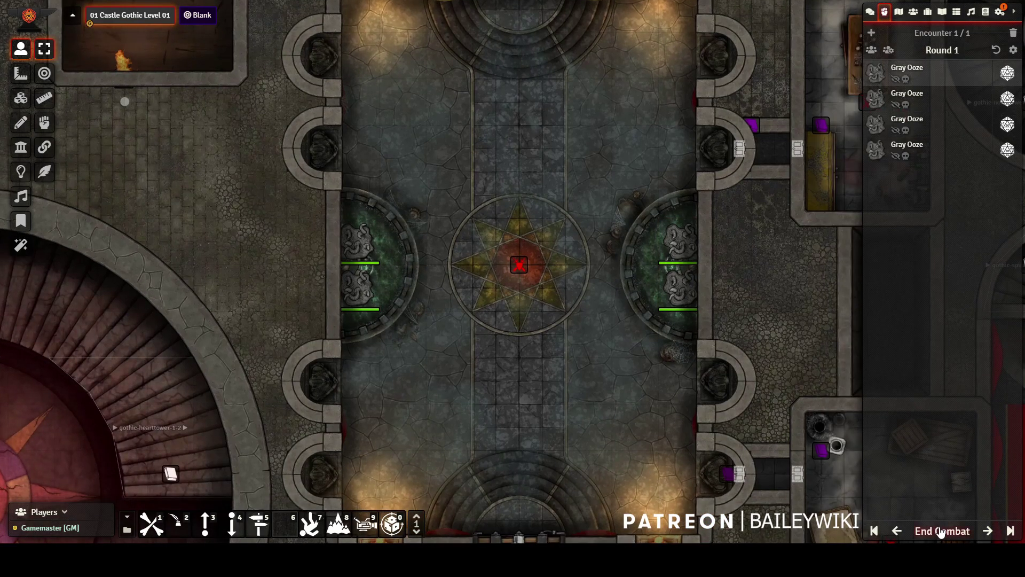
# End the combat and delete the four Gray Ooze tokens from both fountains.
pyautogui.click(942, 530)
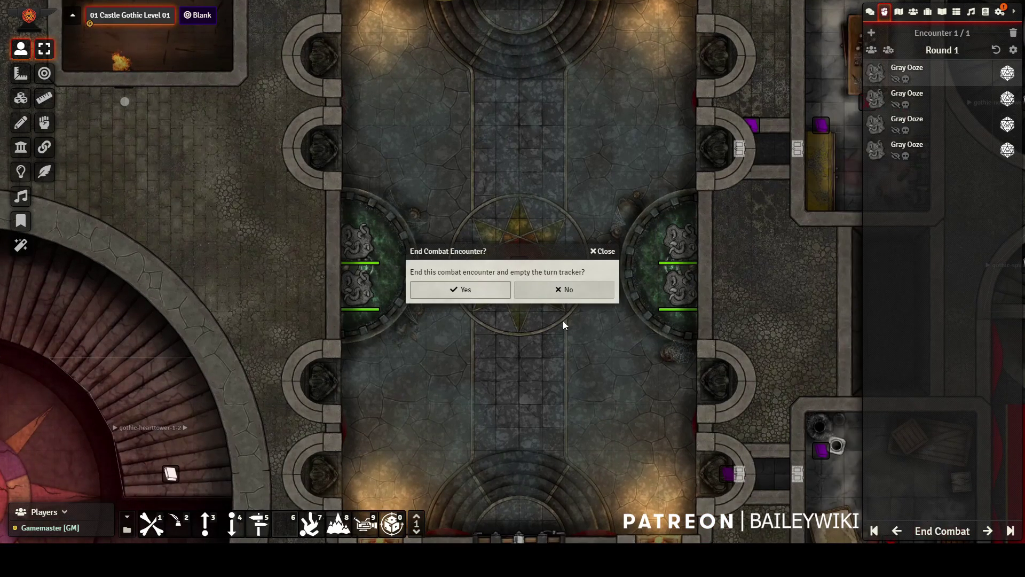
pyautogui.click(453, 290)
pyautogui.moveTo(286, 187); pyautogui.dragTo(735, 345)
pyautogui.press('Delete')
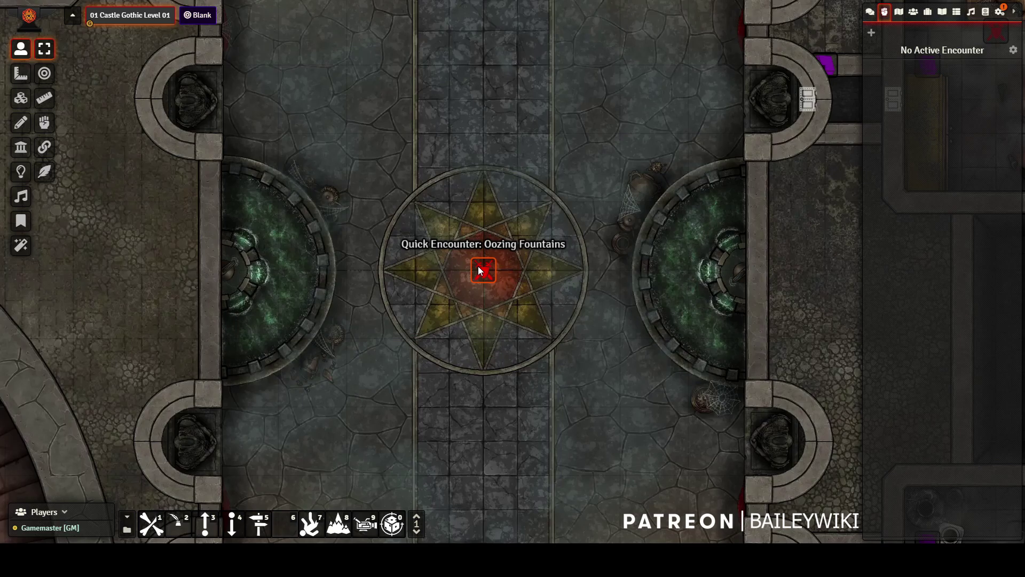
# Reopen the Oozing Fountains encounter and set its Gray Ooze quantity to 6.
pyautogui.doubleClick(478, 266)
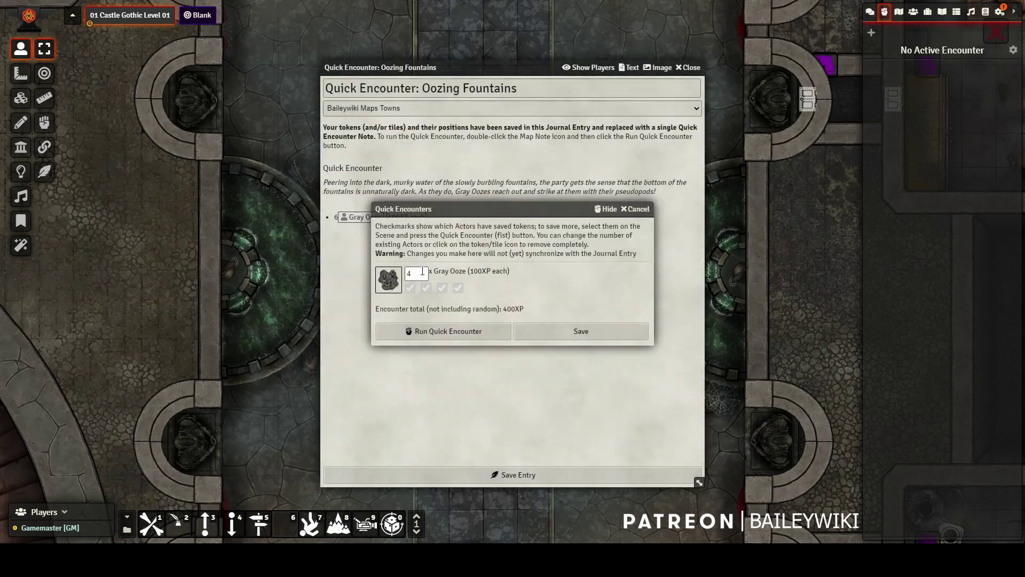
pyautogui.write('6')
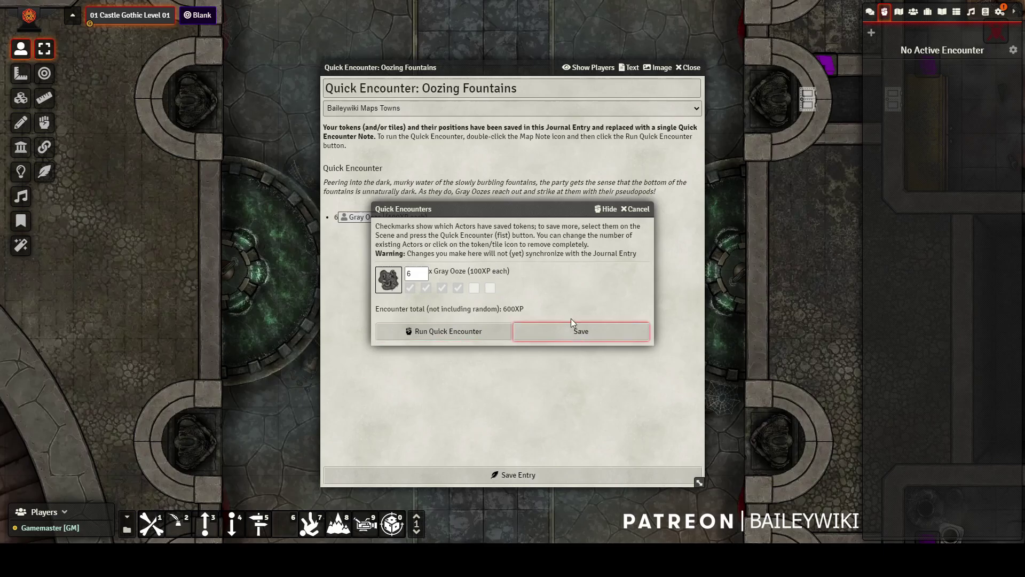
# Run the Oozing Fountains encounter with six Gray Oozes, then begin and end its combat.
pyautogui.click(465, 331)
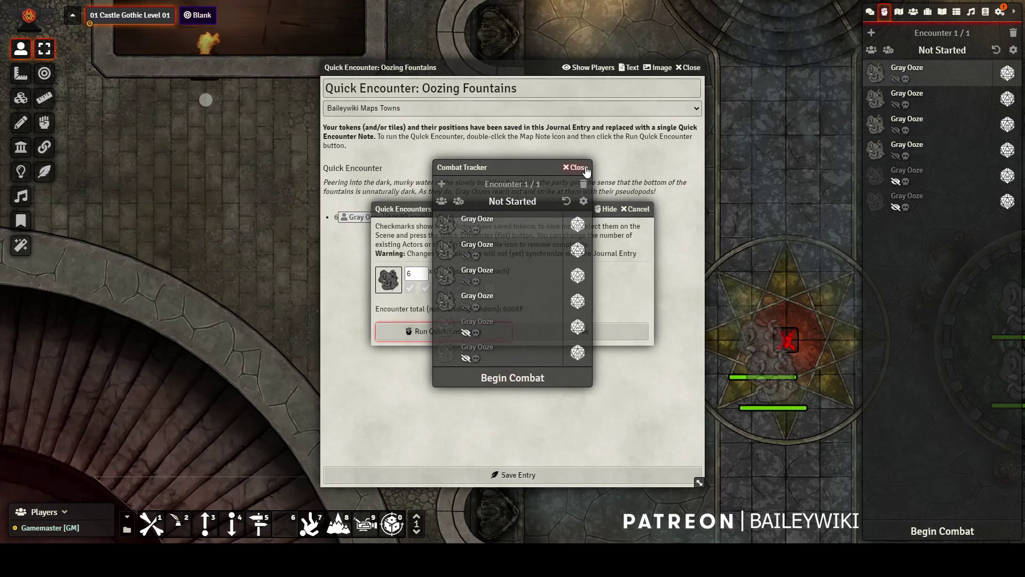
pyautogui.click(535, 379)
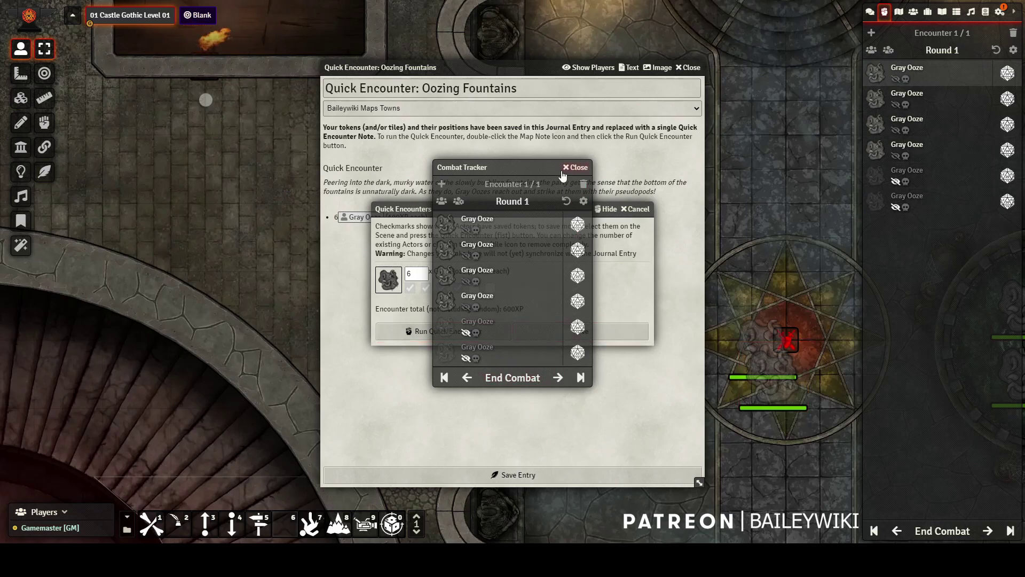
pyautogui.click(507, 379)
pyautogui.click(457, 290)
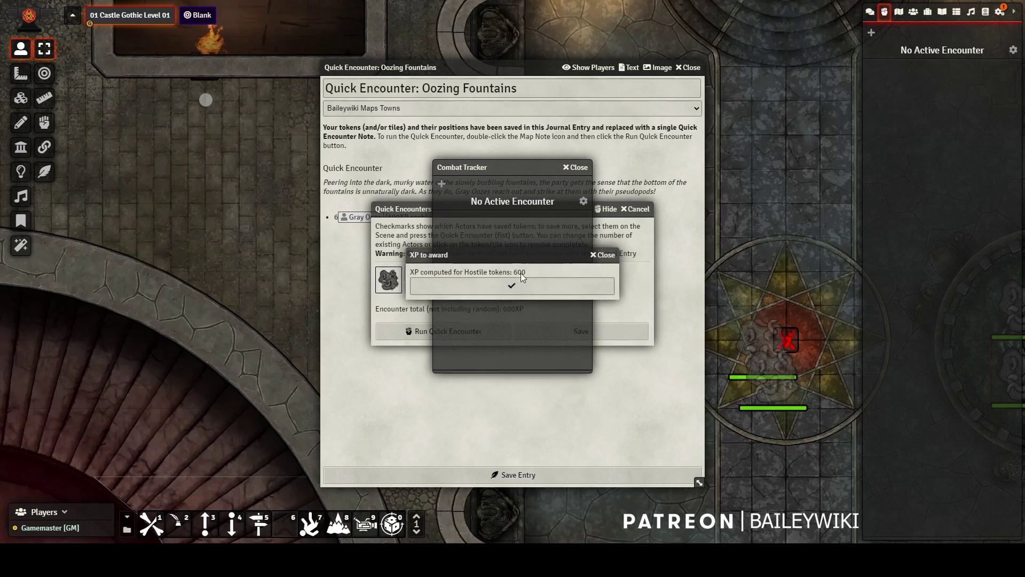
# Close the Oozing Fountains encounter and delete all its Gray Ooze tokens from the fountains and the star floor.
pyautogui.click(634, 208)
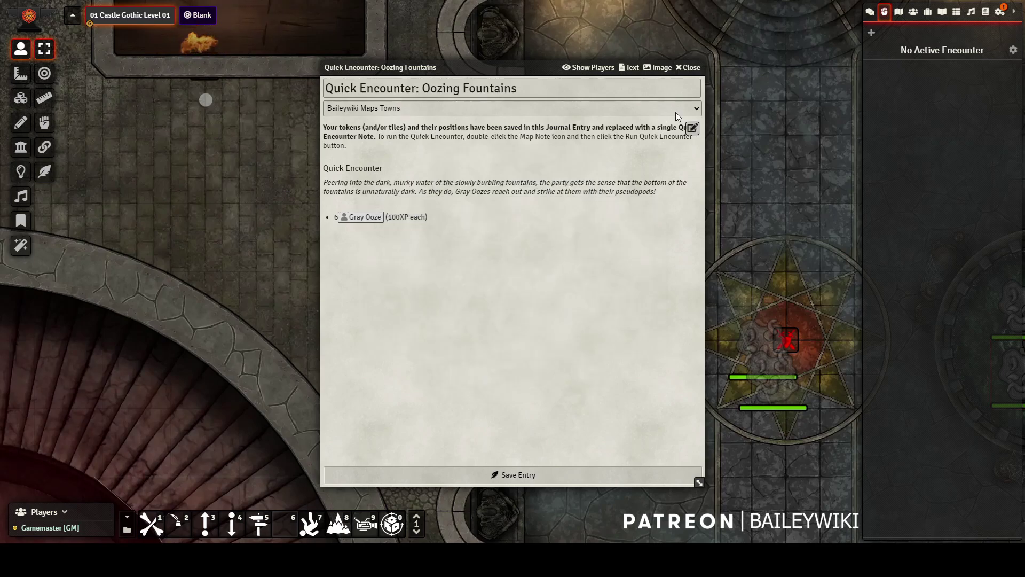
pyautogui.click(689, 68)
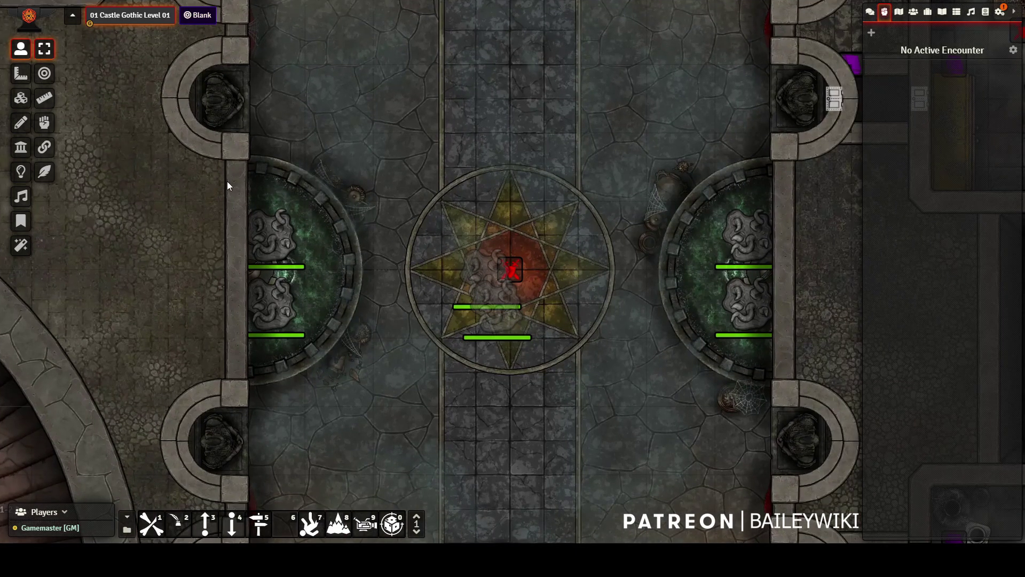
pyautogui.moveTo(226, 183); pyautogui.dragTo(758, 384)
pyautogui.press('Delete')
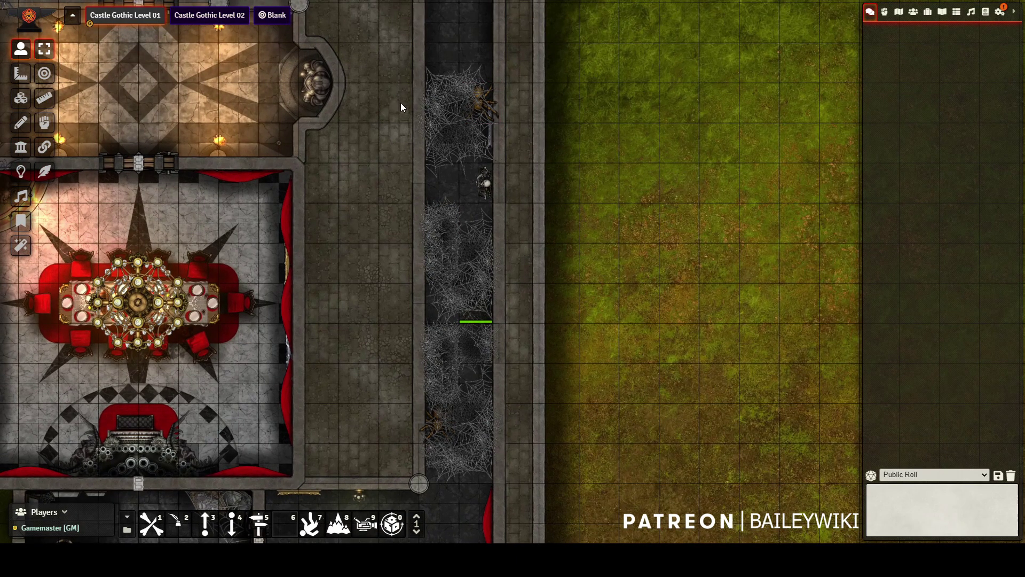
# Move the spider and swarm tokens out of the webbed corridor onto the grass, with the actor list shown.
pyautogui.moveTo(399, 76); pyautogui.dragTo(543, 470)
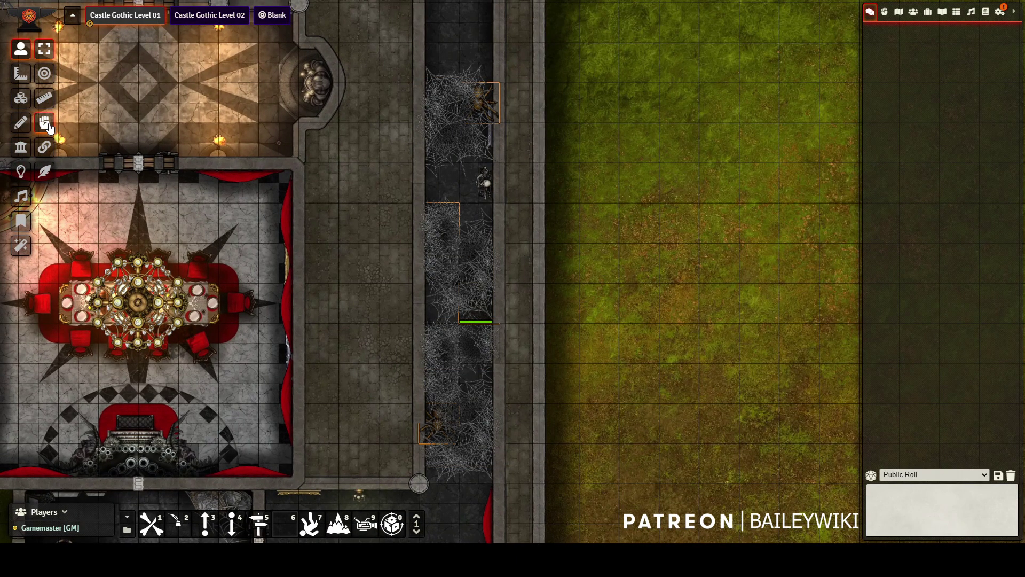
pyautogui.click(549, 237)
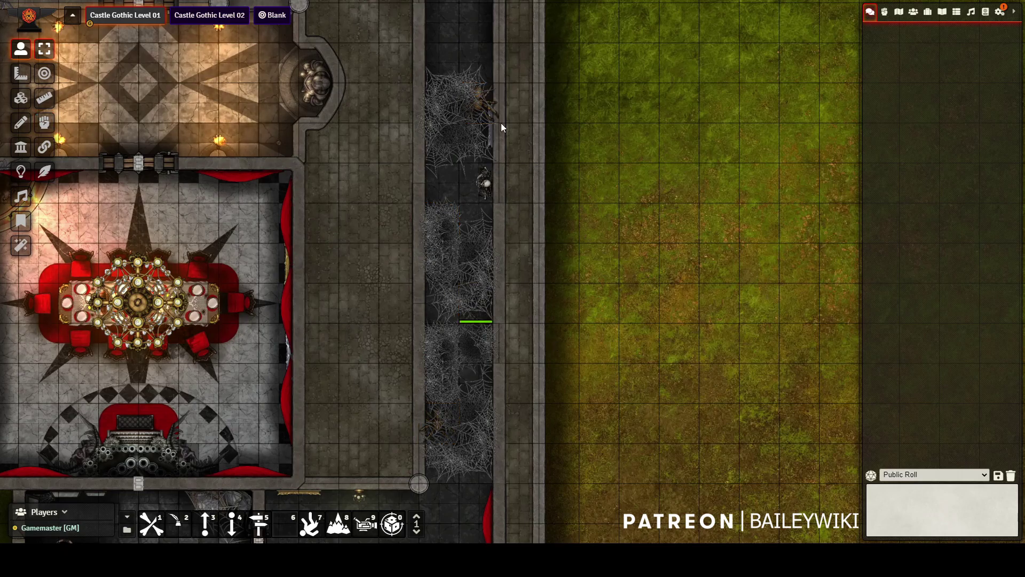
pyautogui.click(913, 11)
pyautogui.moveTo(479, 104); pyautogui.dragTo(638, 101)
pyautogui.moveTo(377, 77); pyautogui.dragTo(528, 470)
pyautogui.moveTo(479, 309); pyautogui.dragTo(726, 310)
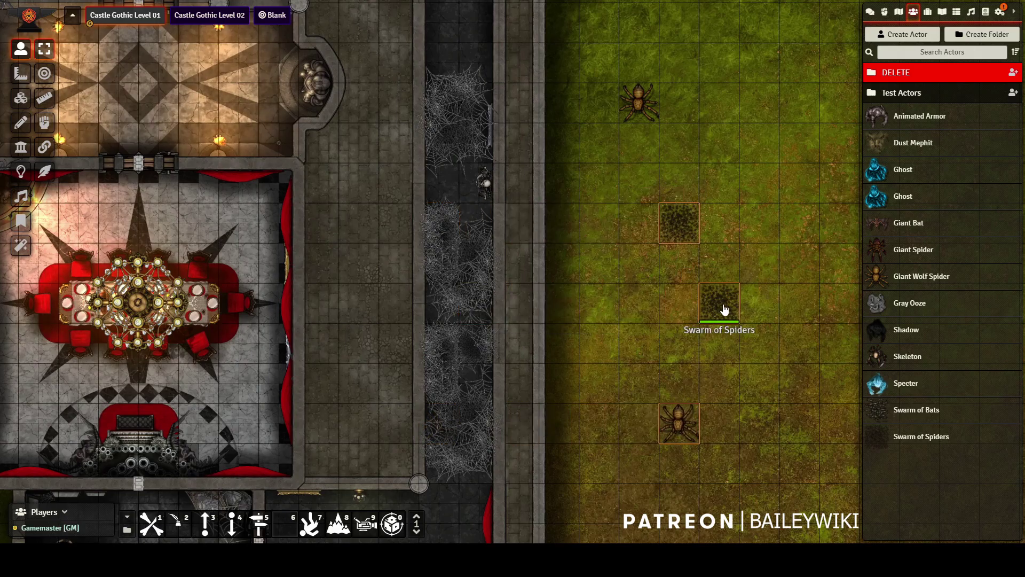
# Delete the two Giant Wolf Spider and two Swarm of Spiders tokens from the grass.
pyautogui.click(777, 190)
pyautogui.click(681, 221)
pyautogui.press('Delete')
pyautogui.click(678, 423)
pyautogui.press('Delete')
pyautogui.click(716, 310)
pyautogui.press('Delete')
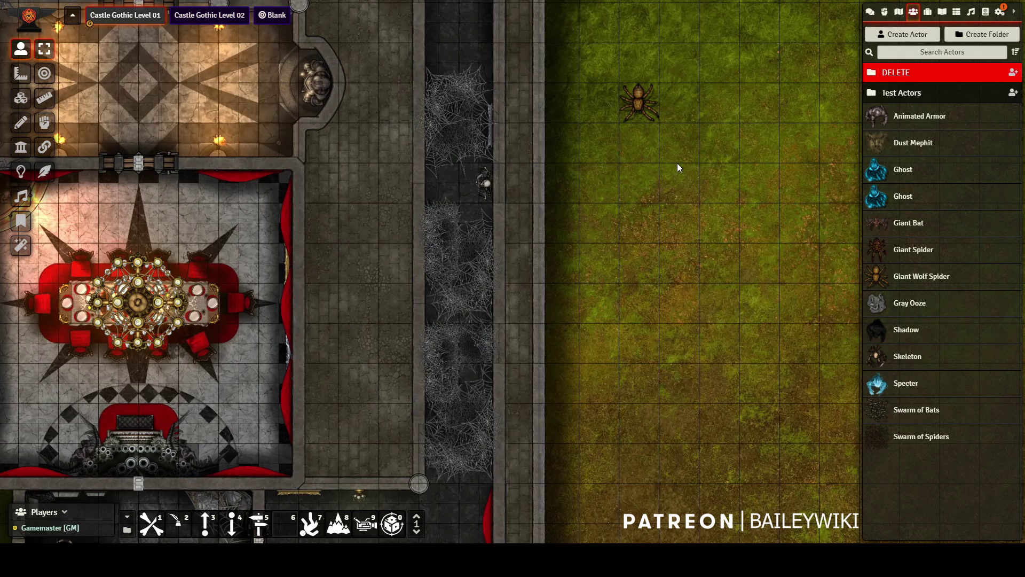
pyautogui.click(632, 107)
pyautogui.press('Delete')
# Place two Giant Wolf Spider tokens and three Swarm of Spiders tokens from the Test Actors folder on the map.
pyautogui.moveTo(932, 283); pyautogui.dragTo(641, 187)
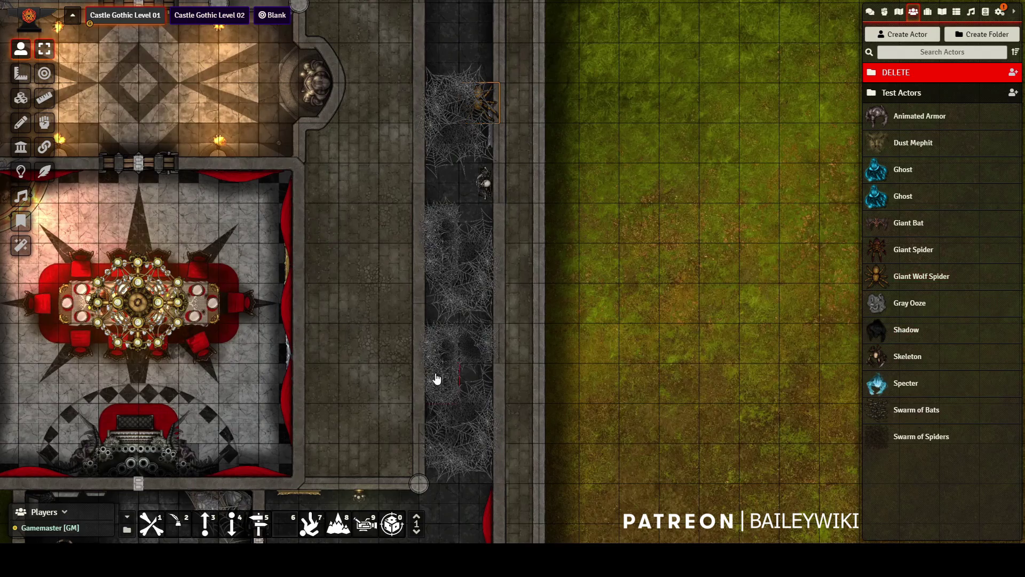
pyautogui.moveTo(933, 445); pyautogui.dragTo(639, 303)
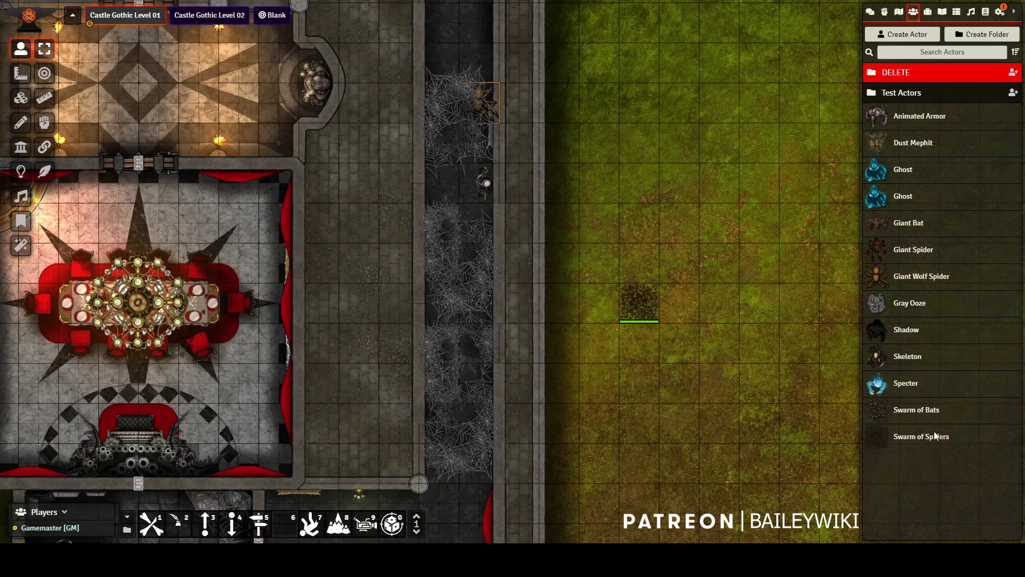
pyautogui.moveTo(934, 435); pyautogui.dragTo(719, 263)
pyautogui.moveTo(922, 443); pyautogui.dragTo(643, 183)
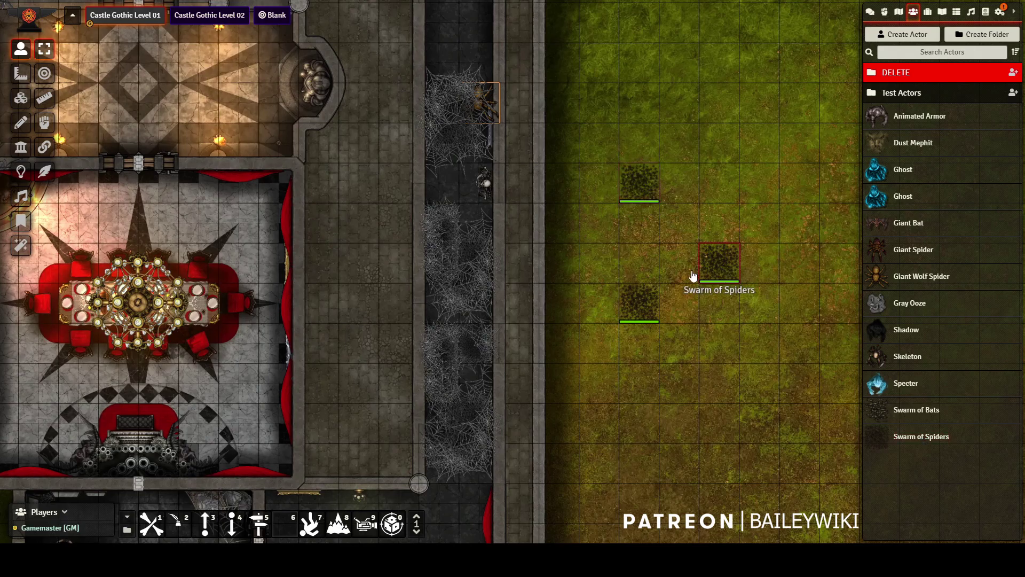
# Move the Swarm of Spiders tokens into the webbed corridor and create a Quick Encounter from all the spider tokens there.
pyautogui.moveTo(719, 264); pyautogui.dragTo(640, 250)
pyautogui.moveTo(639, 303); pyautogui.dragTo(442, 343)
pyautogui.moveTo(638, 183); pyautogui.dragTo(439, 150)
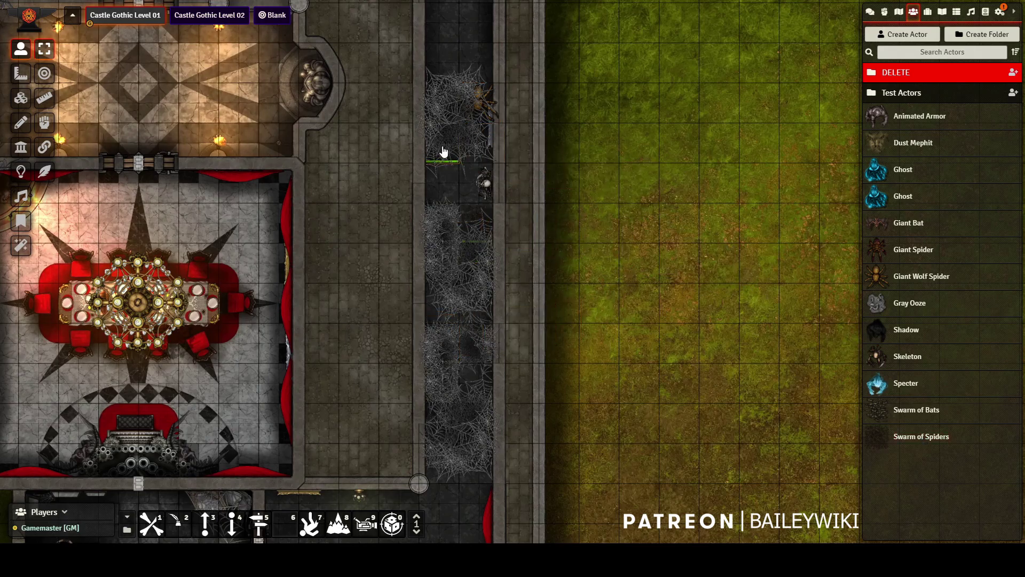
pyautogui.moveTo(378, 63); pyautogui.dragTo(535, 476)
pyautogui.click(43, 123)
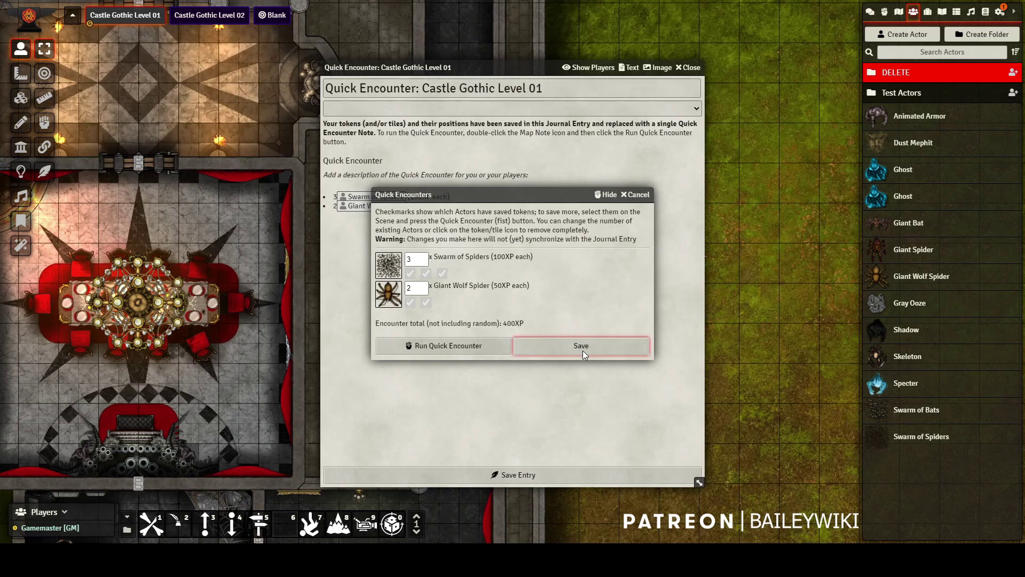
pyautogui.click(628, 194)
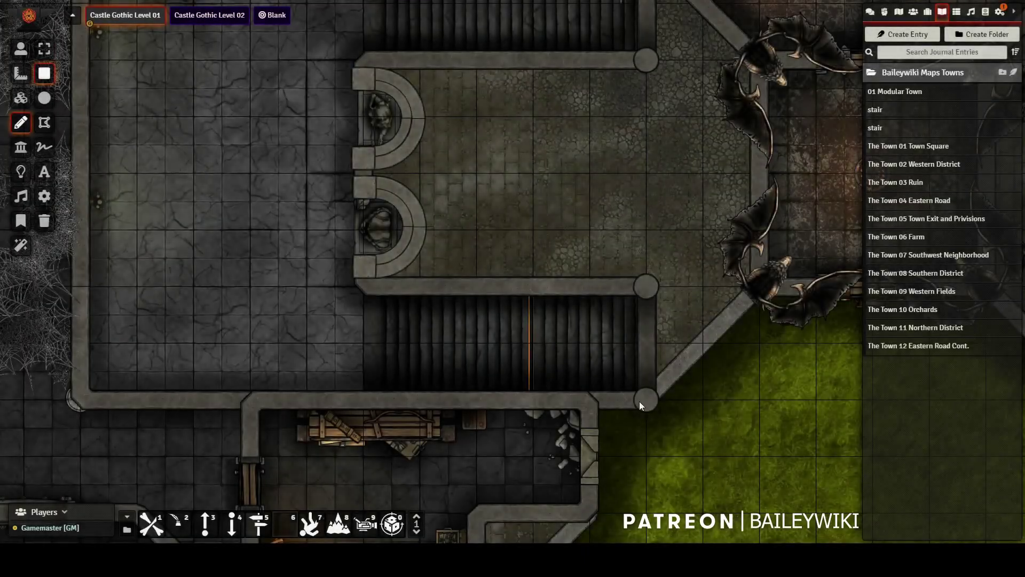
# Configure the south stair drawing as an In and Out teleport region with the identifier gothic-grandlanding-south.
pyautogui.rightClick(640, 405)
pyautogui.doubleClick(641, 404)
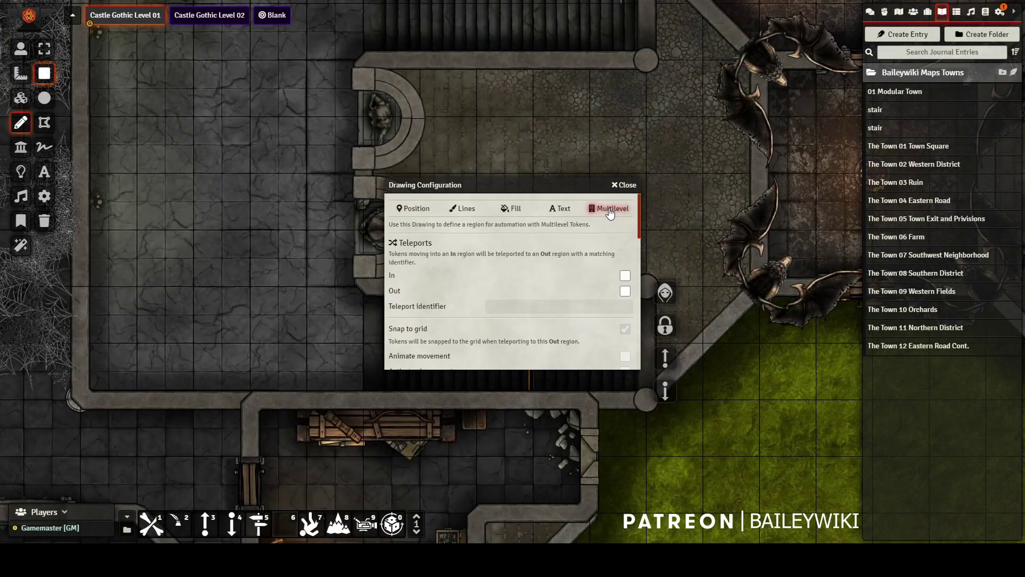
pyautogui.click(561, 306)
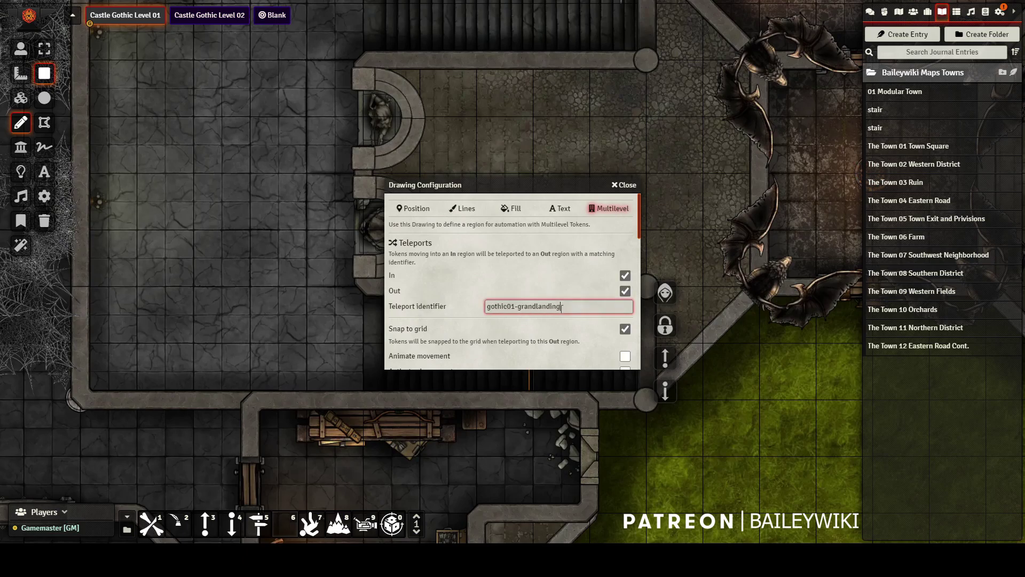
pyautogui.scroll(-1, 513, 249)
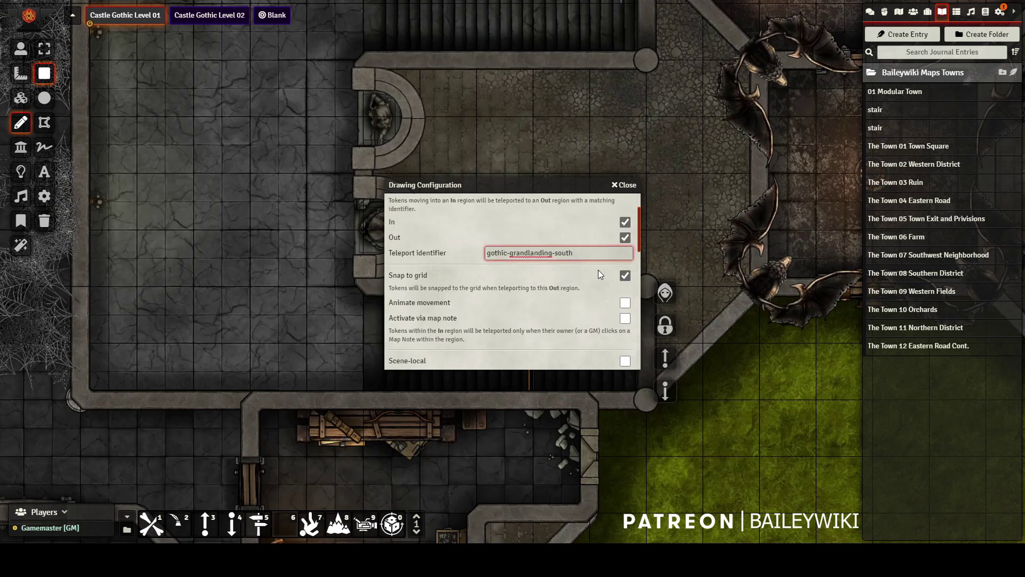
pyautogui.scroll(-4, 619, 213)
pyautogui.click(511, 419)
# Copy the teleport region onto the north stair and change its identifier to gothic-grandlanding-north.
pyautogui.press('Up')
pyautogui.press('Up')
pyautogui.press('Up')
pyautogui.press('Up')
pyautogui.hotkey('ctrl', 'c')
pyautogui.hotkey('ctrl', 'v')
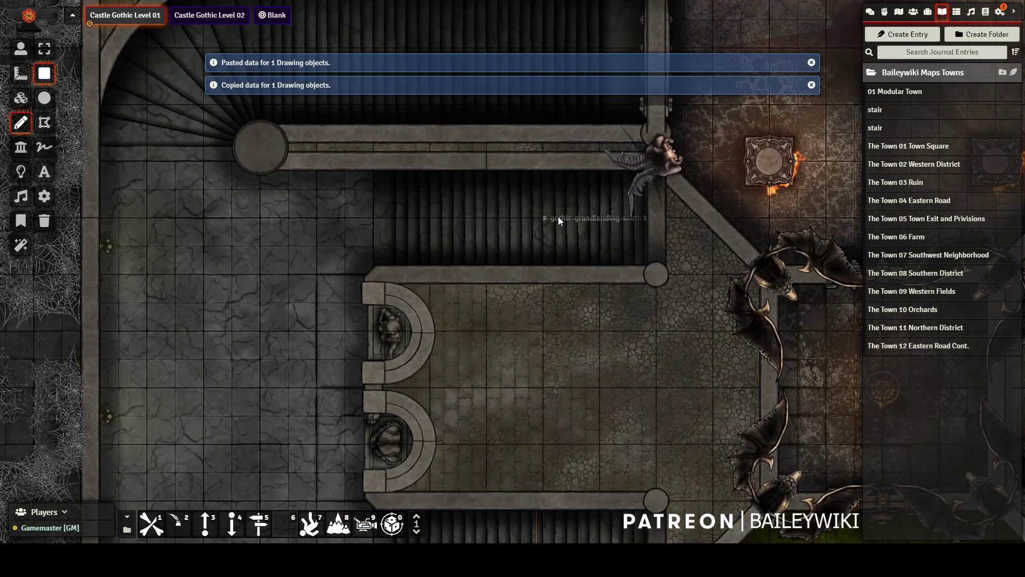
pyautogui.doubleClick(559, 216)
pyautogui.click(606, 206)
pyautogui.write('north')
pyautogui.press('Return')
# Add a map note for the stair journal entry on the south stair's teleport region.
pyautogui.press('Down')
pyautogui.press('Down')
pyautogui.press('Down')
pyautogui.press('Right')
pyautogui.press('Right')
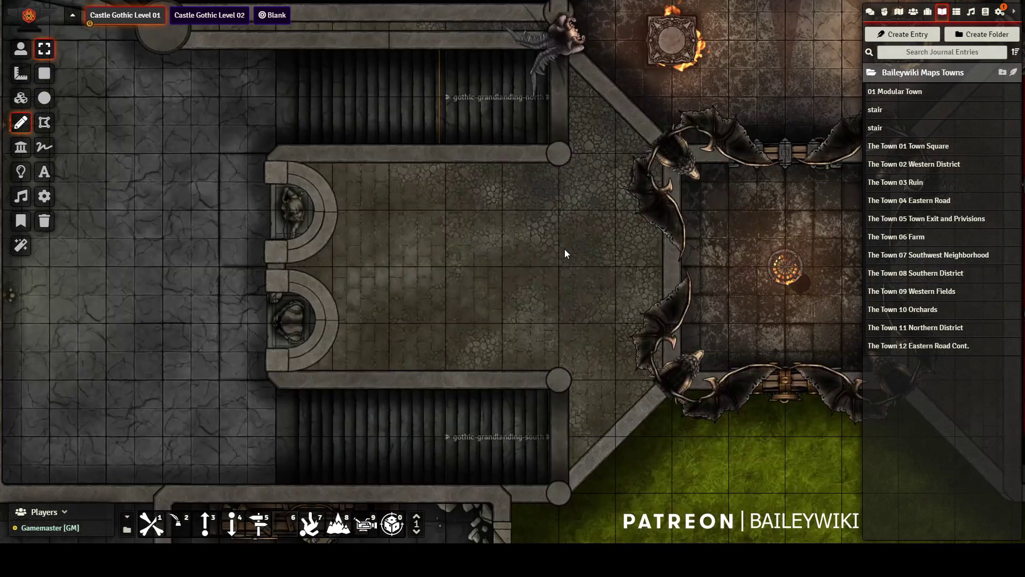
pyautogui.scroll(-5, 565, 249)
pyautogui.moveTo(875, 109); pyautogui.dragTo(533, 187)
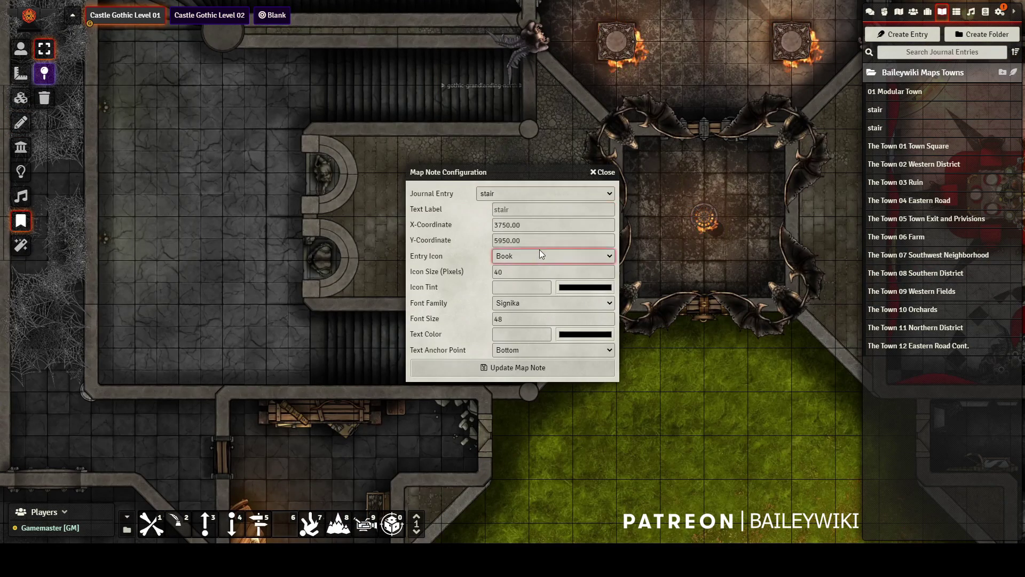
pyautogui.click(526, 368)
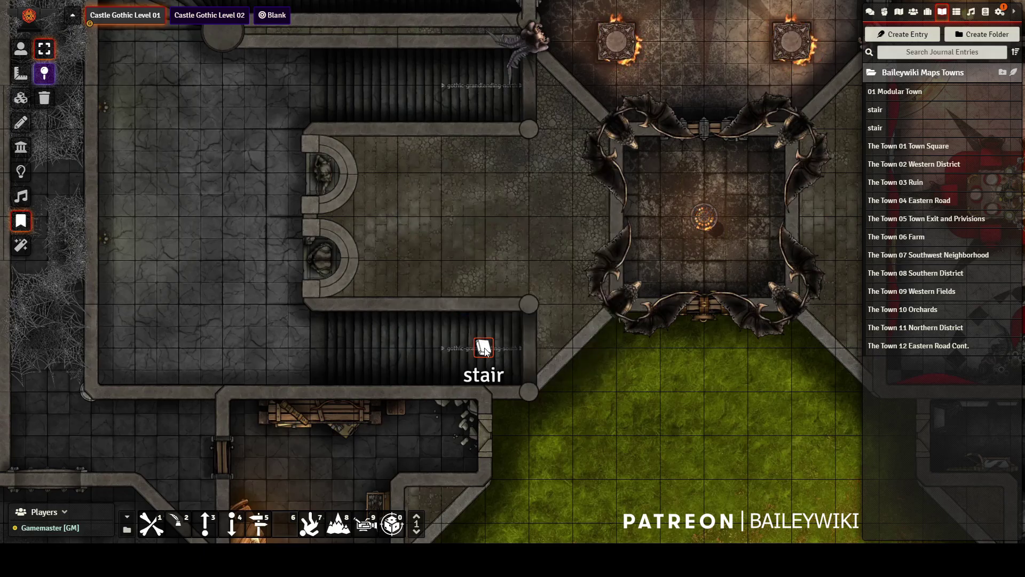
# Set the stair note's icon size to 32 and font size to 8, and copy the note to the north stair.
pyautogui.doubleClick(485, 348)
pyautogui.write('8')
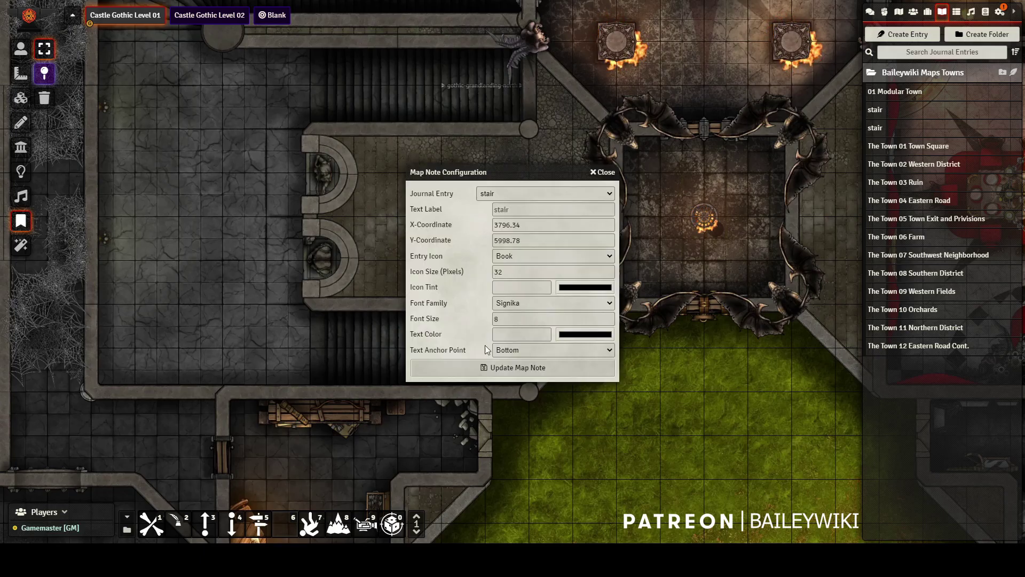
pyautogui.press('Return')
pyautogui.press('Up')
pyautogui.press('Up')
pyautogui.press('Up')
pyautogui.hotkey('ctrl', 'c')
pyautogui.hotkey('ctrl', 'v')
# Copy the gothic-grandlanding-south region from Level 01 to the south stair of Castle Gothic Level 02.
pyautogui.scroll(-2, 408, 330)
pyautogui.click(20, 122)
pyautogui.press('Left')
pyautogui.hotkey('ctrl', 'c')
pyautogui.click(203, 20)
pyautogui.scroll(5, 453, 266)
pyautogui.hotkey('ctrl', 'v')
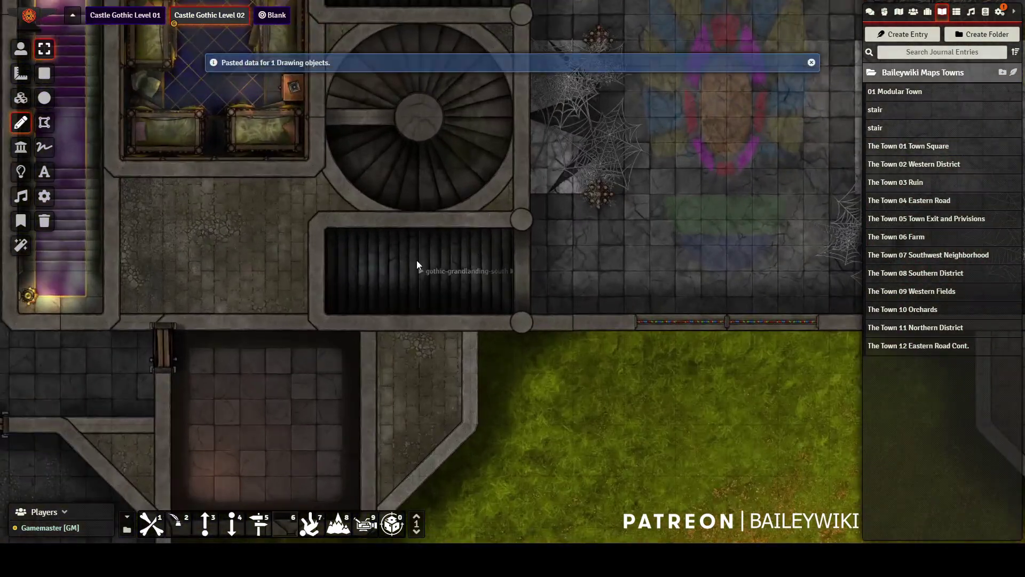
# Copy the gothic-grandlanding-north region from Level 01 to the north stair of Castle Gothic Level 02.
pyautogui.scroll(-1, 378, 282)
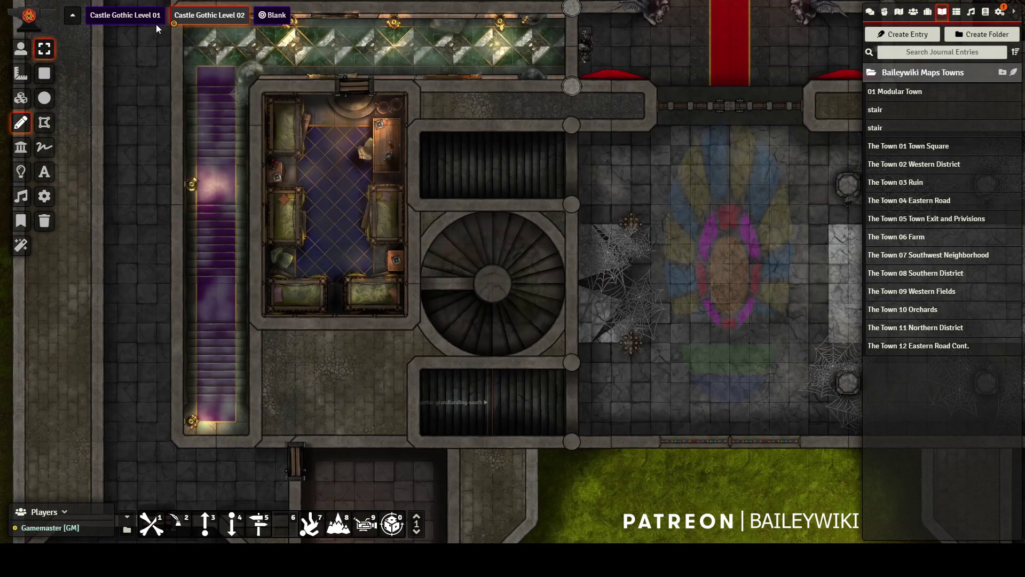
pyautogui.click(124, 15)
pyautogui.scroll(2, 513, 158)
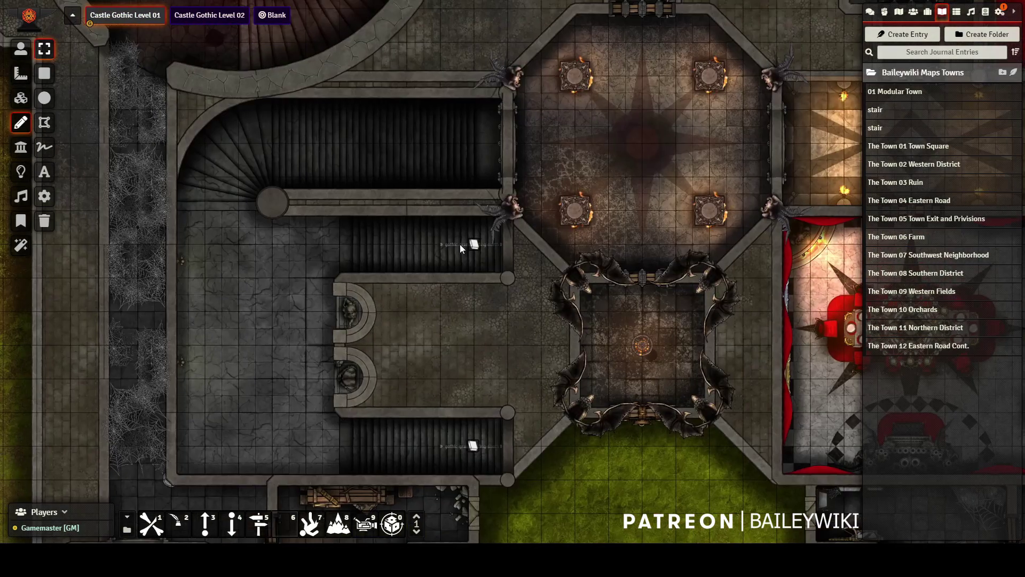
pyautogui.click(469, 244)
pyautogui.hotkey('ctrl', 'c')
pyautogui.click(210, 15)
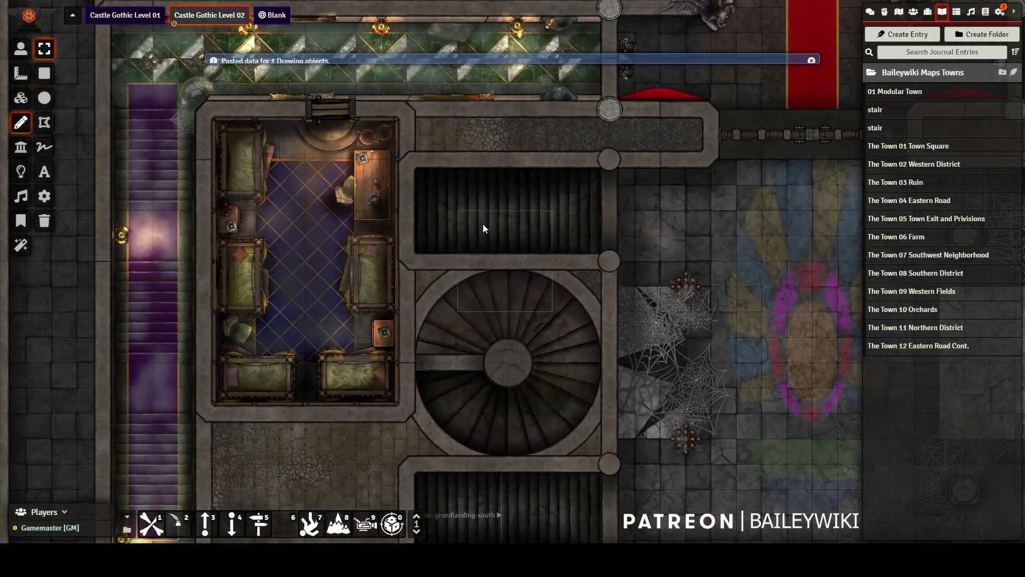
pyautogui.hotkey('ctrl', 'v')
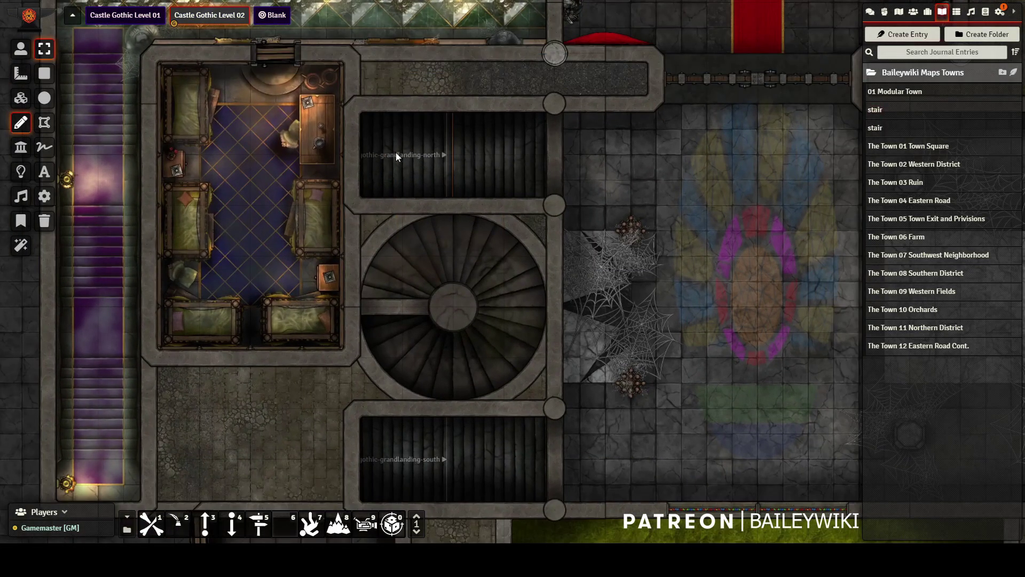
# Add a stair map note on Level 02's north stair with icon size 32 and font size 16.
pyautogui.moveTo(875, 110); pyautogui.dragTo(377, 129)
pyautogui.doubleClick(500, 272)
pyautogui.write('32')
pyautogui.press('Tab')
pyautogui.press('Tab')
pyautogui.press('Tab')
pyautogui.press('Tab')
pyautogui.write('16')
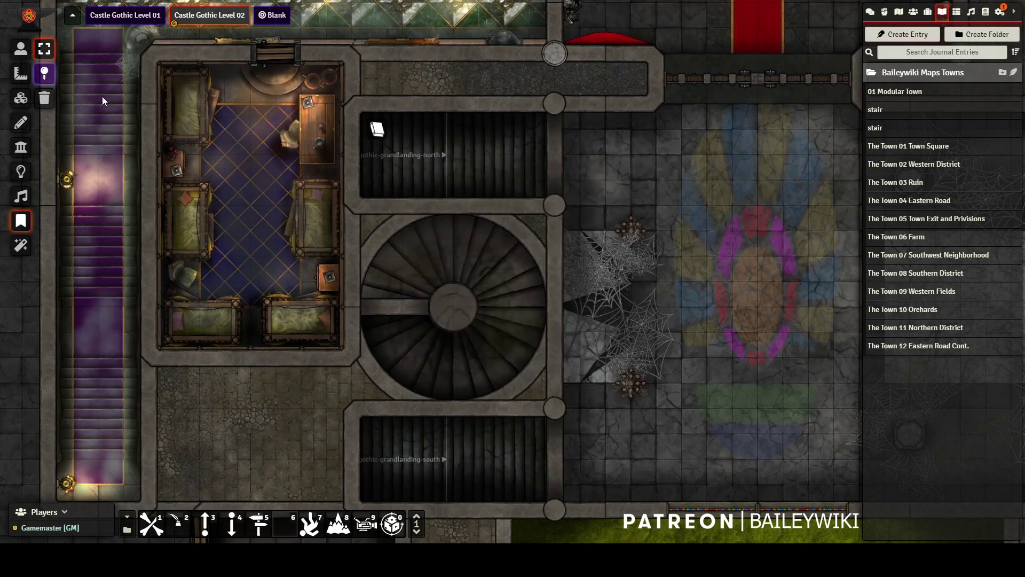
# Copy the stair map note from Level 02's north stair to its south stair.
pyautogui.click(377, 129)
pyautogui.hotkey('ctrl', 'c')
pyautogui.scroll(-3, 415, 291)
pyautogui.hotkey('ctrl', 'v')
pyautogui.scroll(-1, 399, 303)
# Place an actor token from the Test Actors folder on the Castle Gothic Level 02 map.
pyautogui.click(913, 12)
pyautogui.click(901, 92)
pyautogui.moveTo(907, 115); pyautogui.dragTo(463, 322)
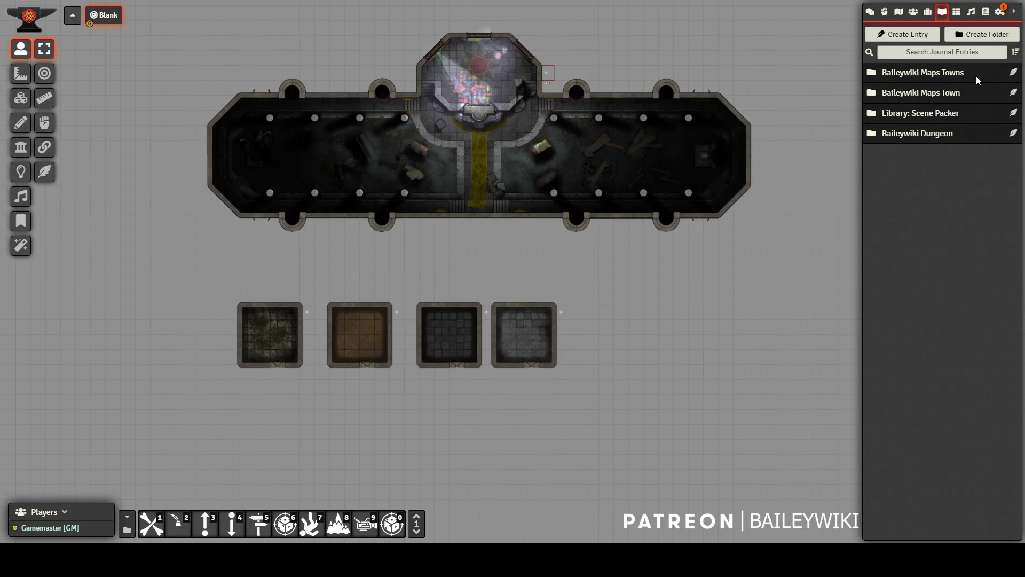
# Examine the JournalEntry compendiums and the contents of Library: Scene Packer, then close it.
pyautogui.click(985, 11)
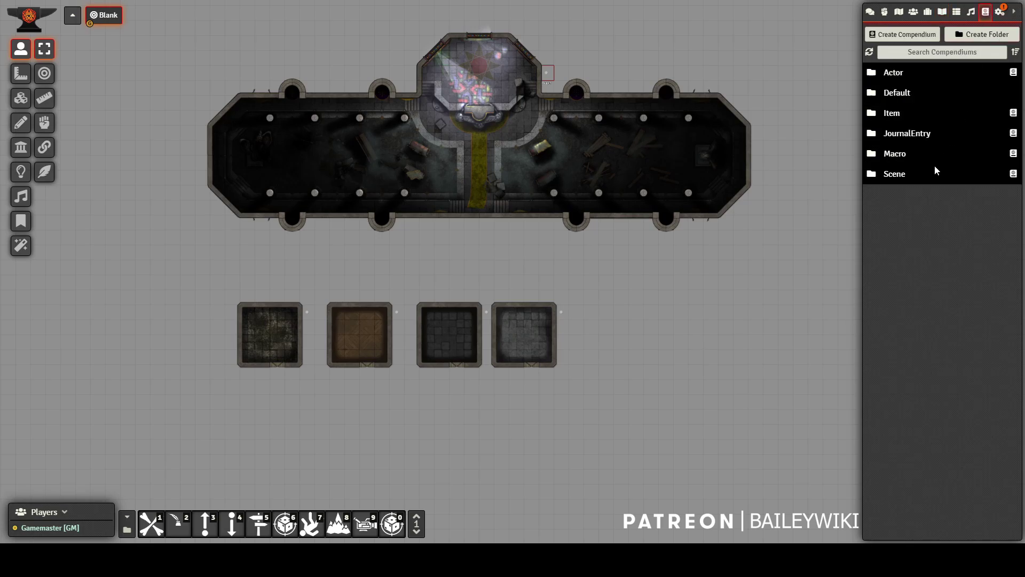
pyautogui.click(907, 134)
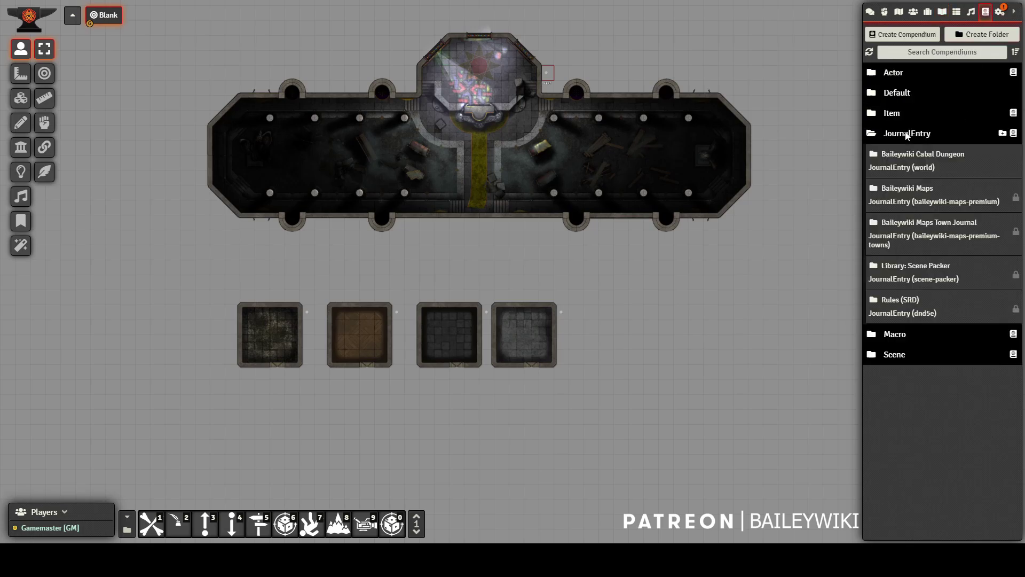
pyautogui.click(915, 266)
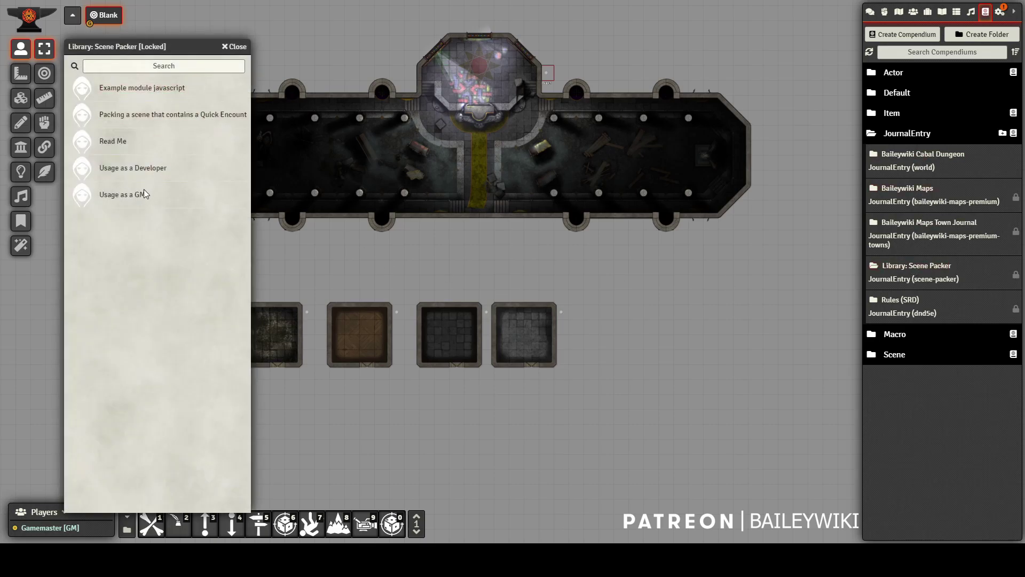
pyautogui.click(239, 48)
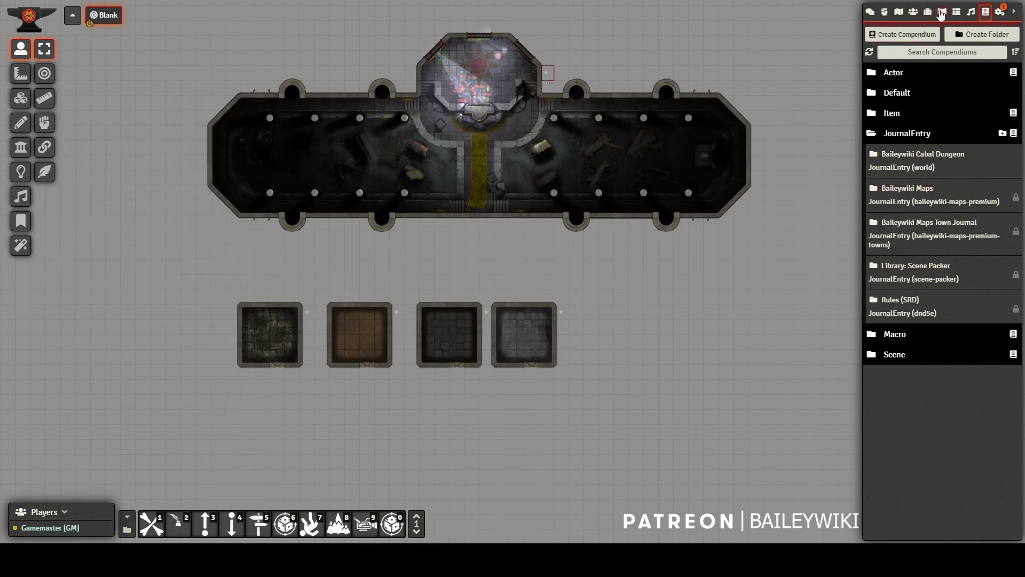
# Read the Usage as a GM page linked from the Read Me journal in Library: Scene Packer.
pyautogui.click(942, 11)
pyautogui.click(922, 118)
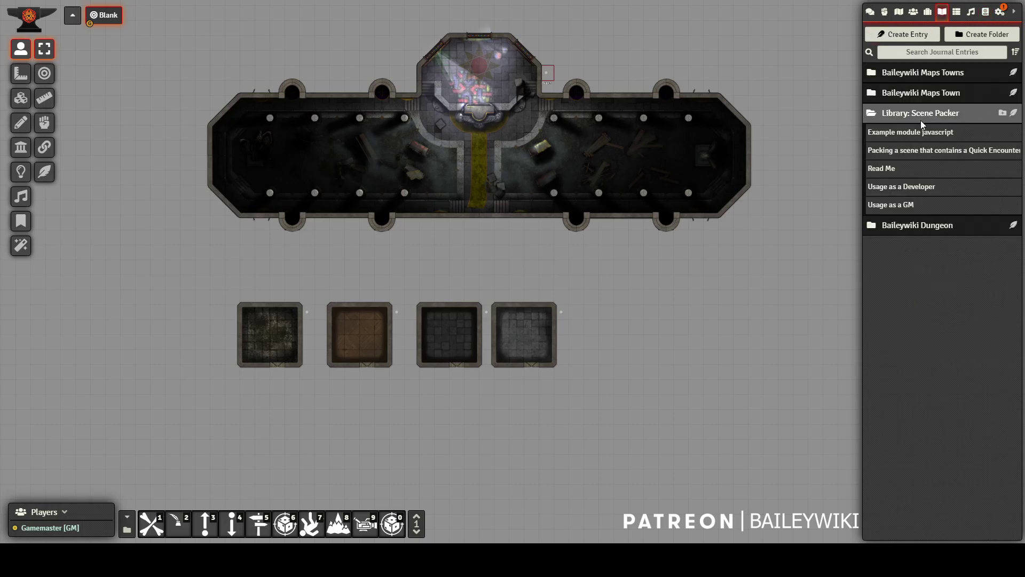
pyautogui.click(882, 173)
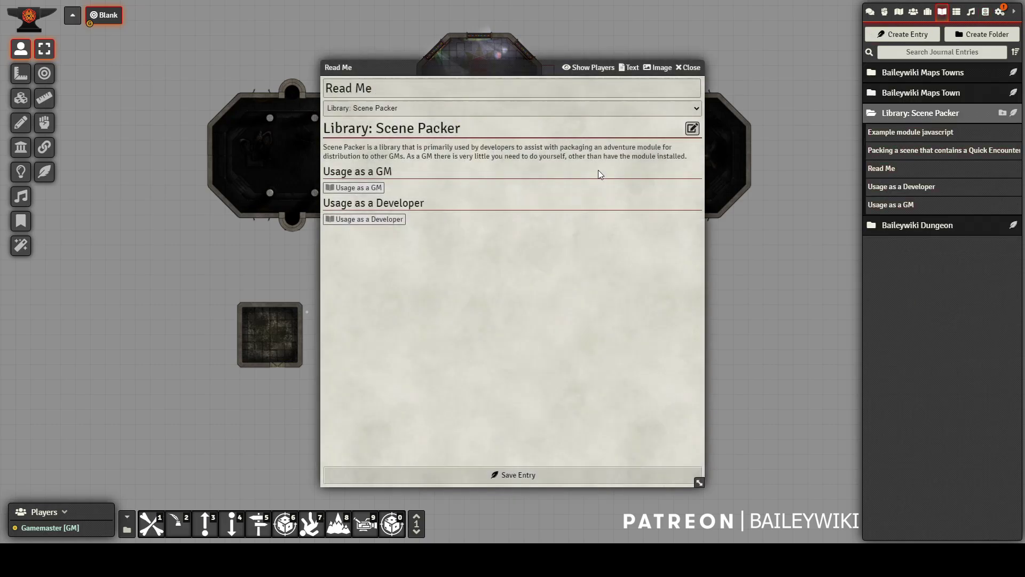
pyautogui.click(363, 190)
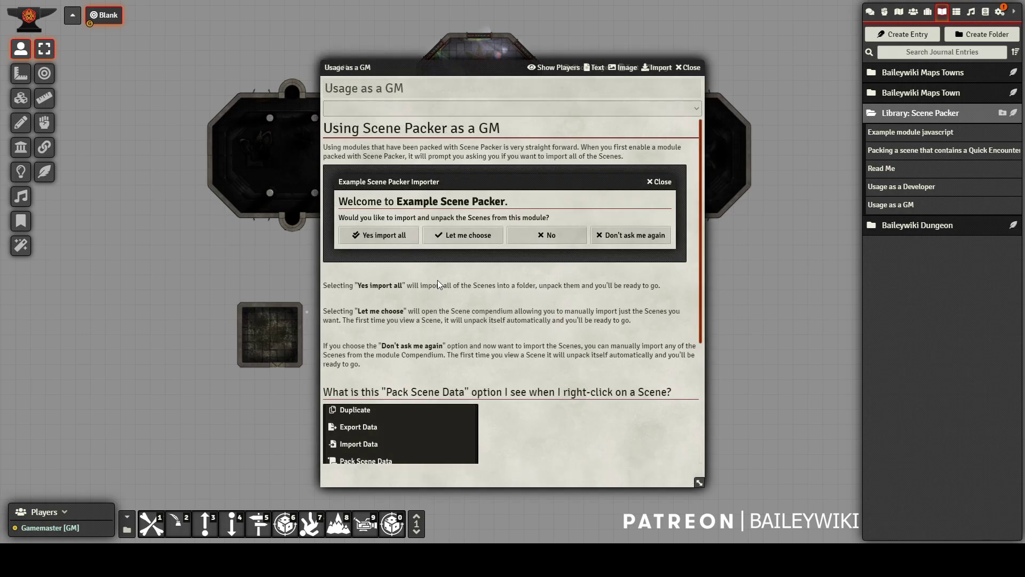
pyautogui.scroll(-3, 508, 318)
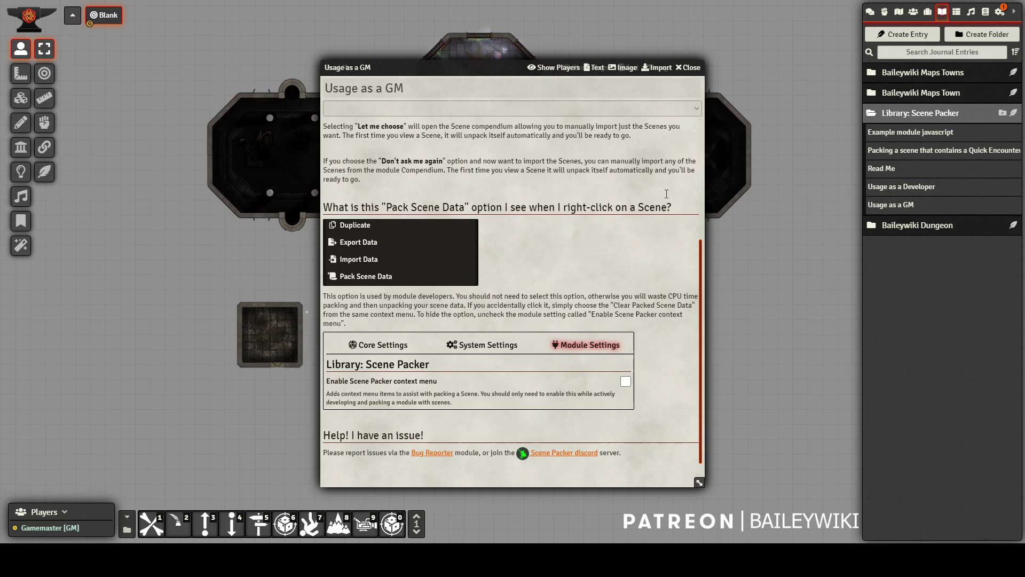
pyautogui.click(689, 70)
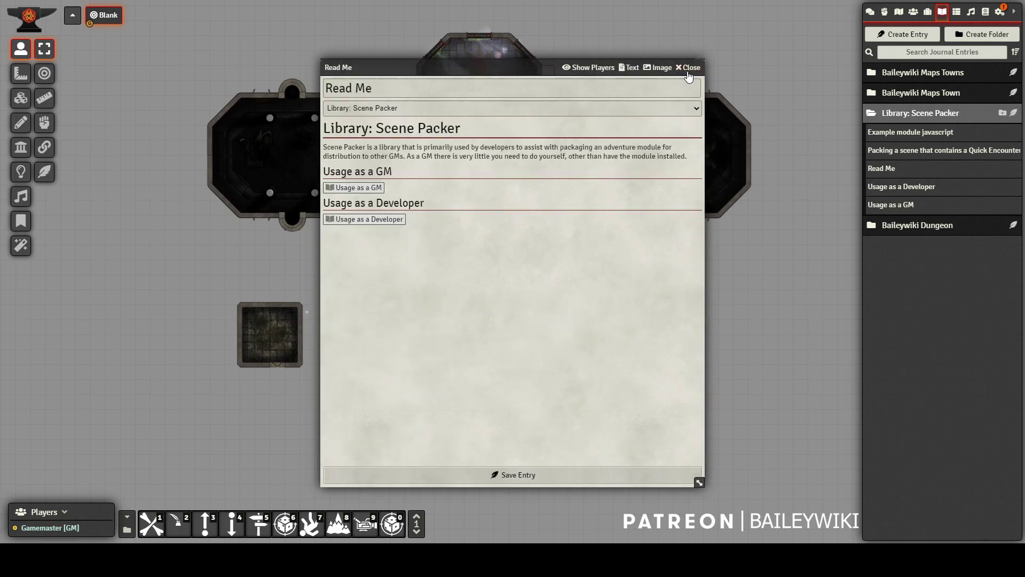
# Read the Usage as a Developer page through to the module code requirements and scene packing instructions.
pyautogui.click(373, 225)
pyautogui.scroll(-3, 536, 260)
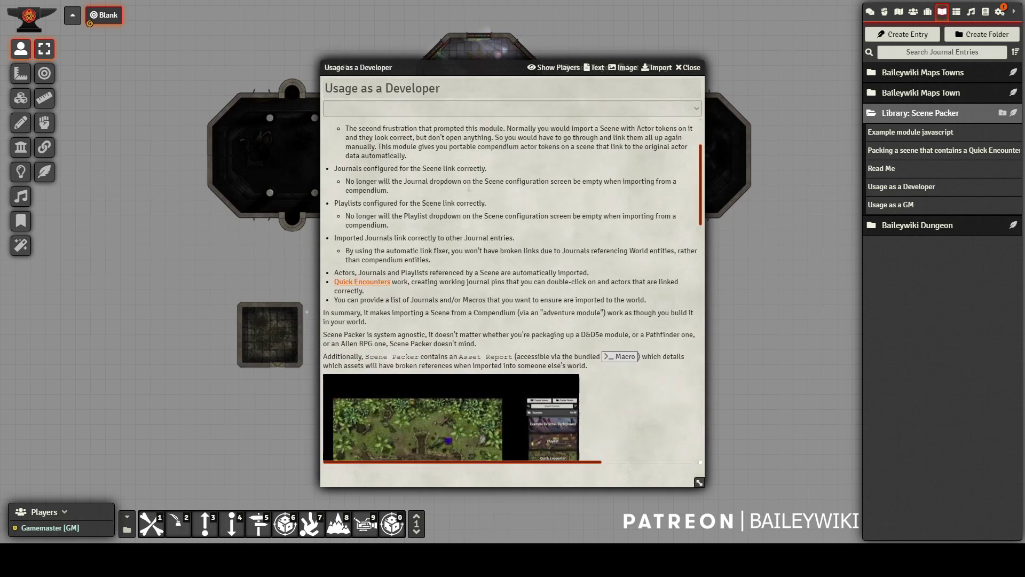
pyautogui.scroll(-5, 590, 376)
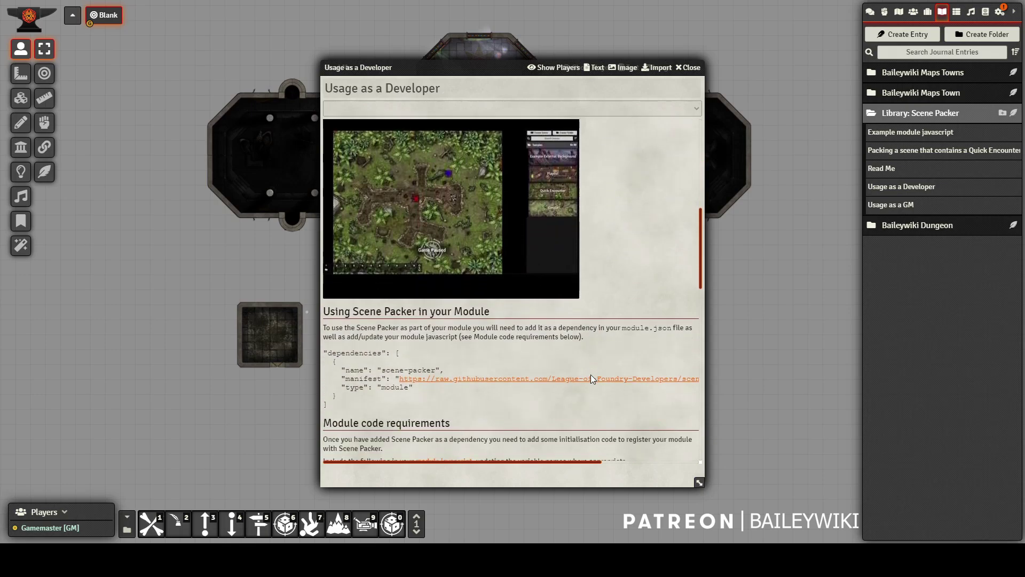
pyautogui.scroll(-2, 540, 342)
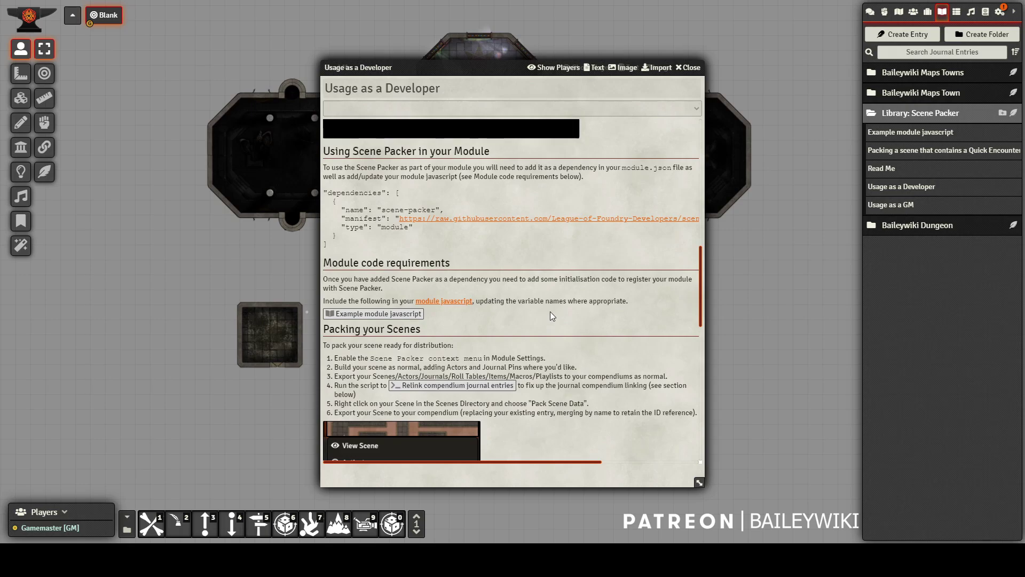
pyautogui.scroll(-1, 550, 312)
# Examine the Example module javascript journal, including its creaturePacks entries, and close the open Scene Packer journals.
pyautogui.click(391, 262)
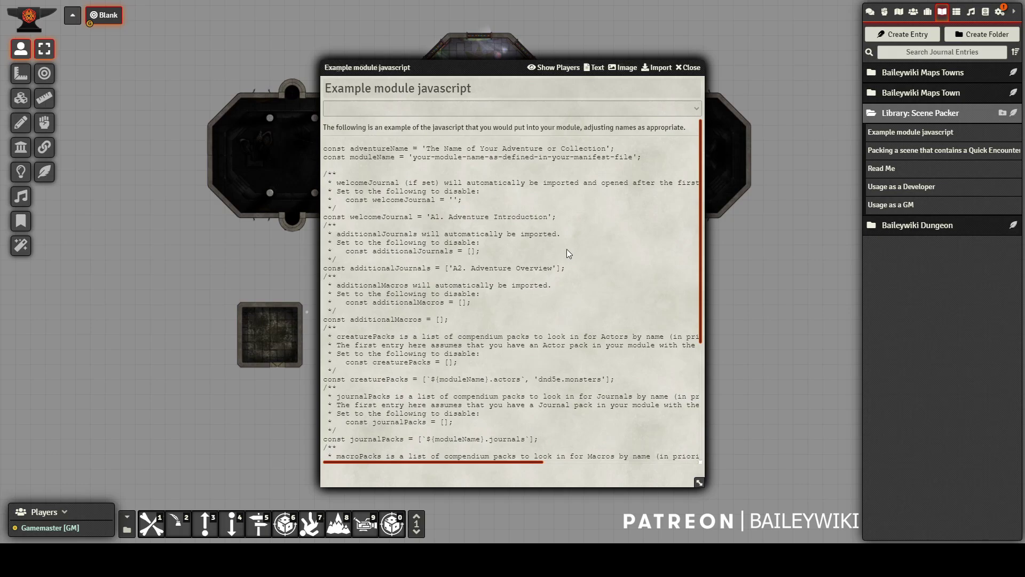
pyautogui.scroll(-1, 343, 159)
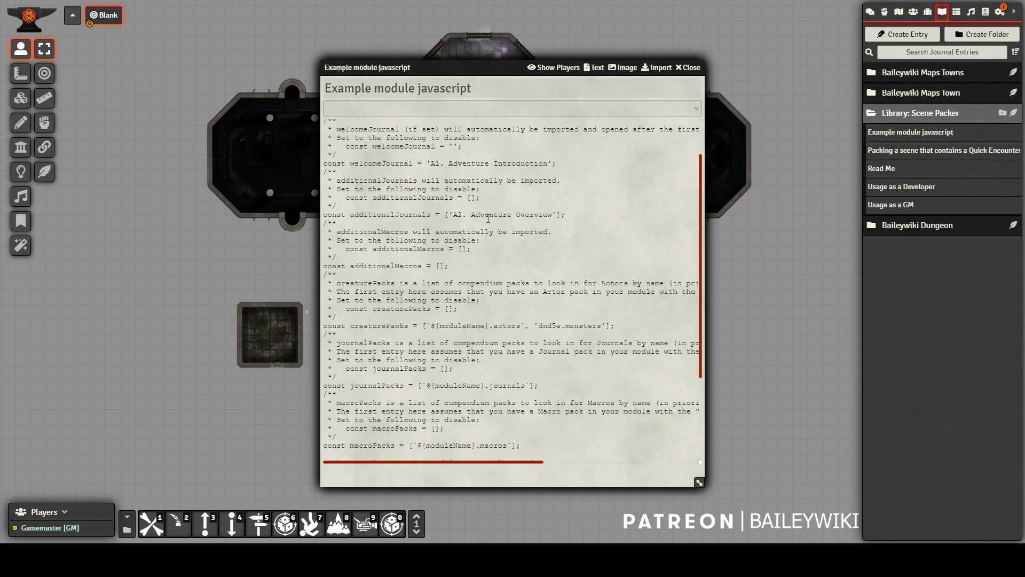
pyautogui.scroll(-1, 487, 219)
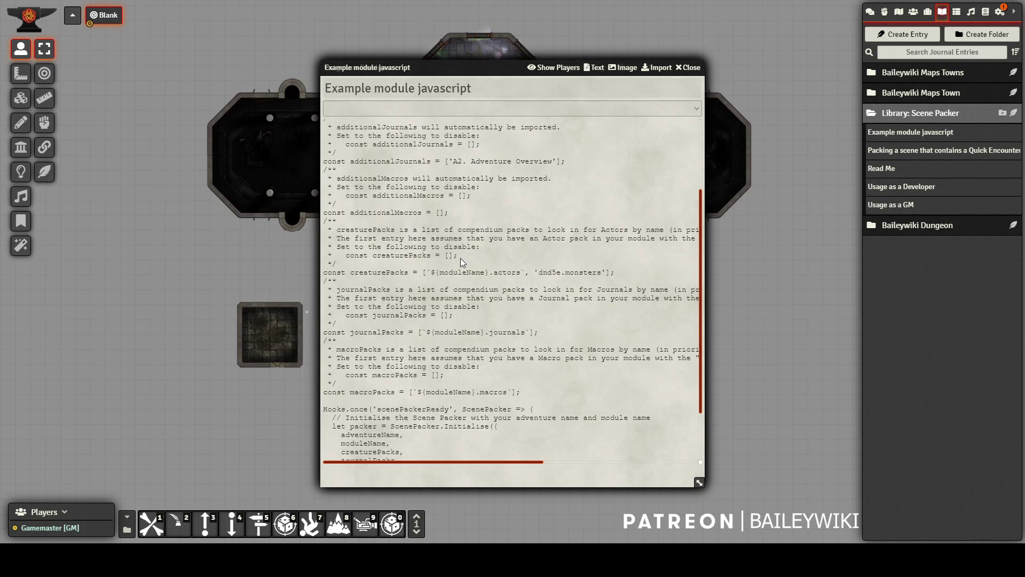
pyautogui.moveTo(536, 271); pyautogui.dragTo(608, 275)
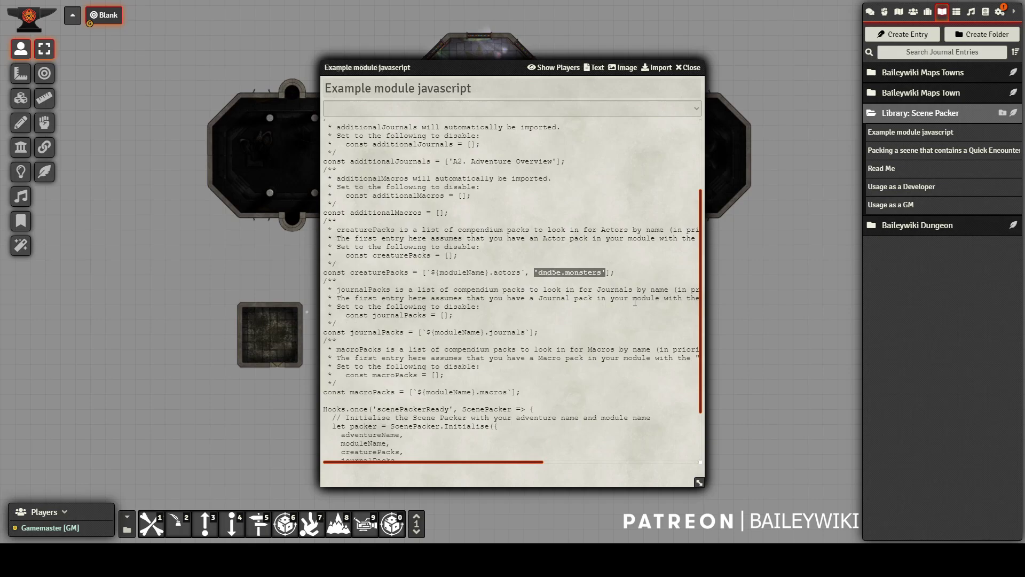
pyautogui.moveTo(426, 273); pyautogui.dragTo(526, 272)
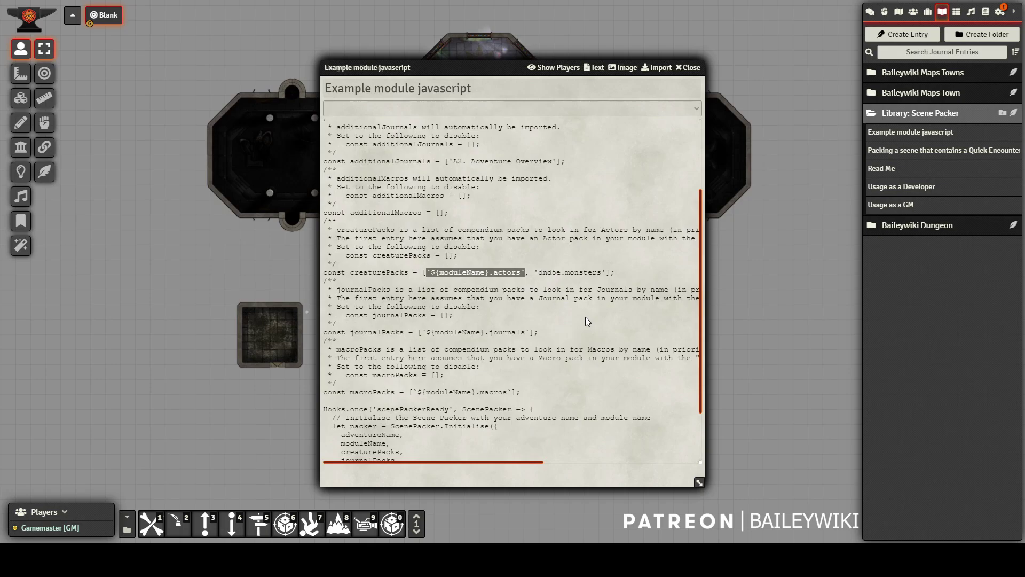
pyautogui.scroll(-1, 585, 318)
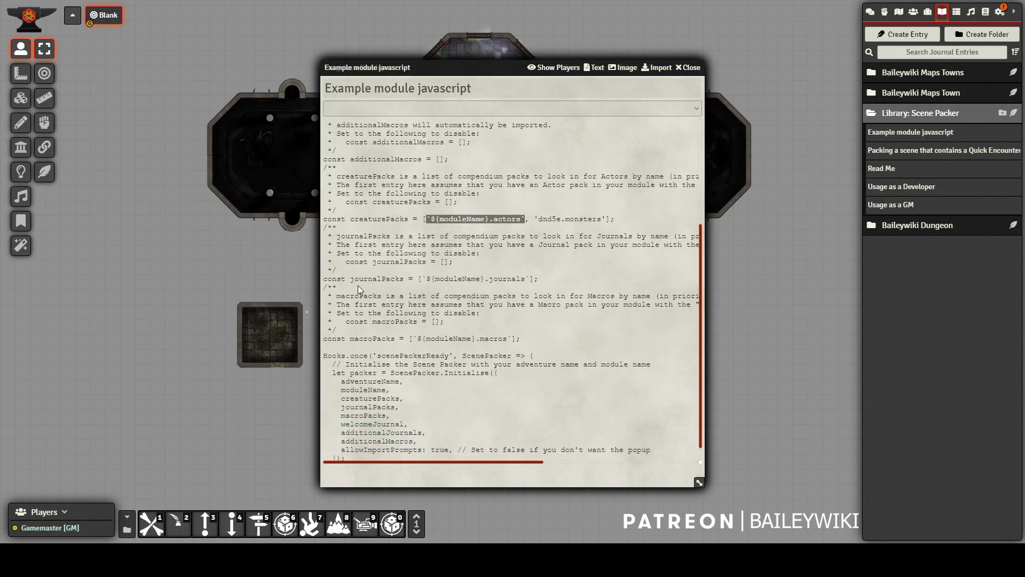
pyautogui.scroll(-1, 358, 286)
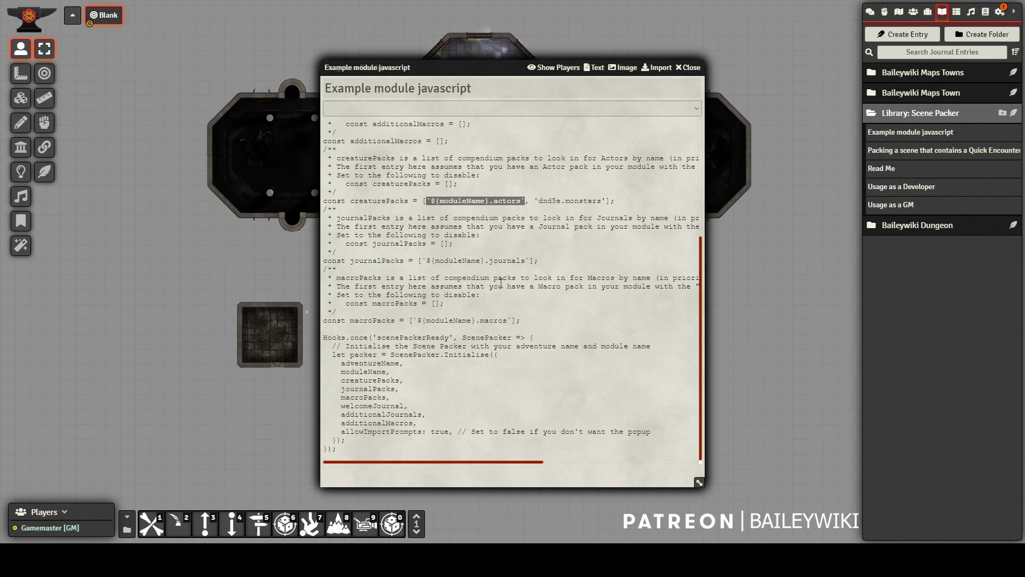
pyautogui.scroll(5, 582, 283)
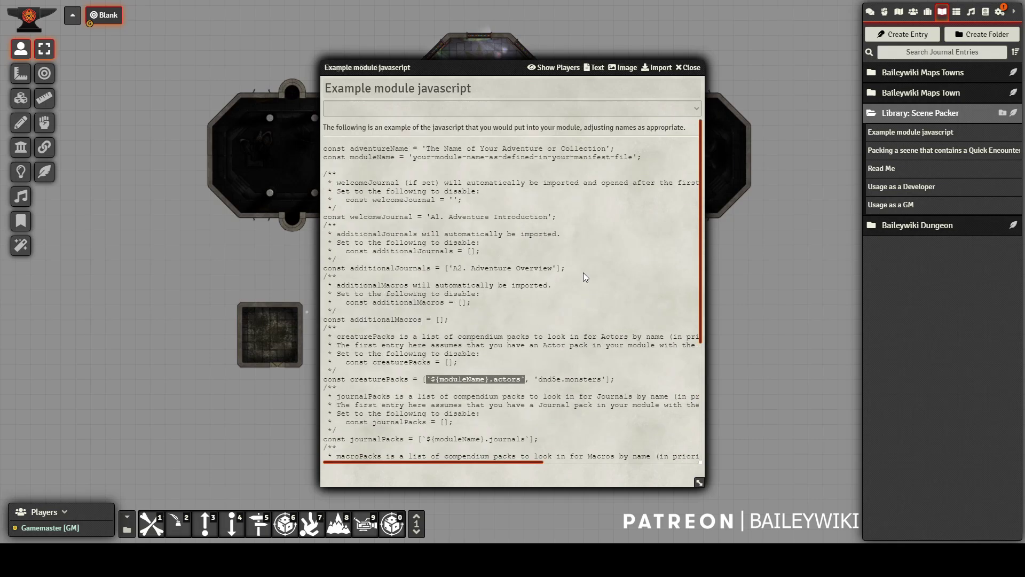
pyautogui.click(688, 68)
pyautogui.click(690, 67)
pyautogui.click(695, 60)
# Open the module settings in the game configuration.
pyautogui.click(909, 151)
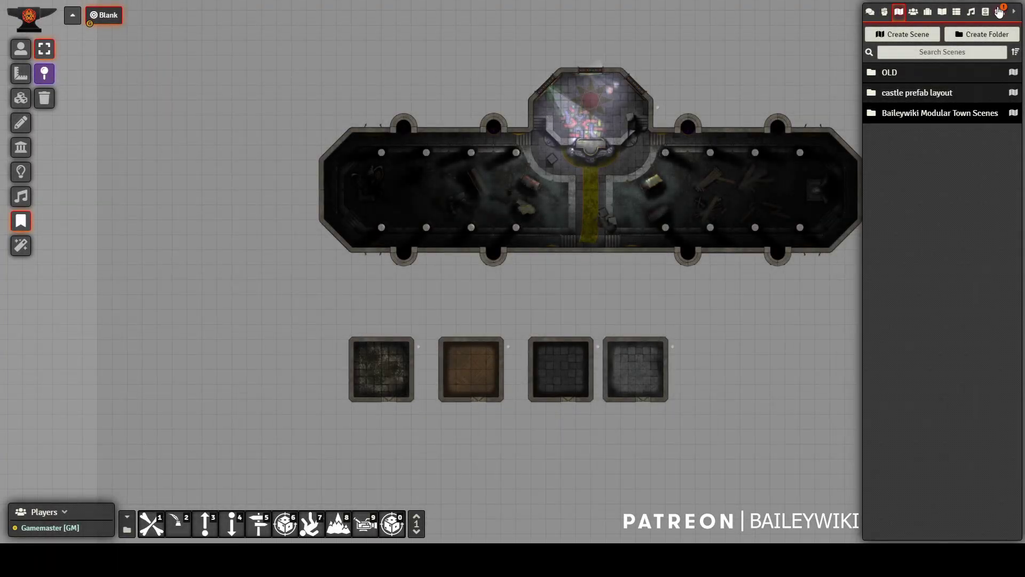
pyautogui.click(999, 12)
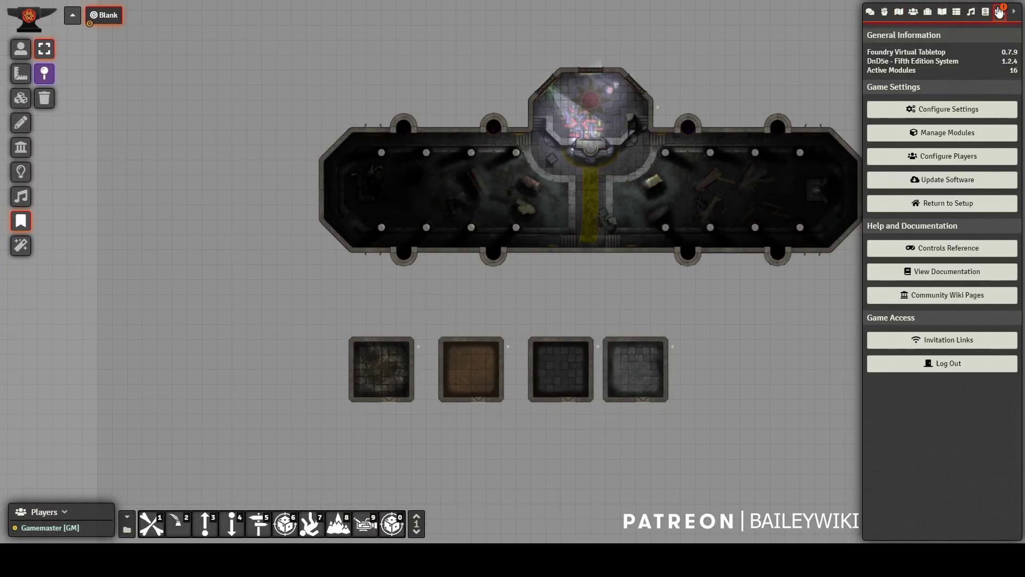
pyautogui.click(971, 112)
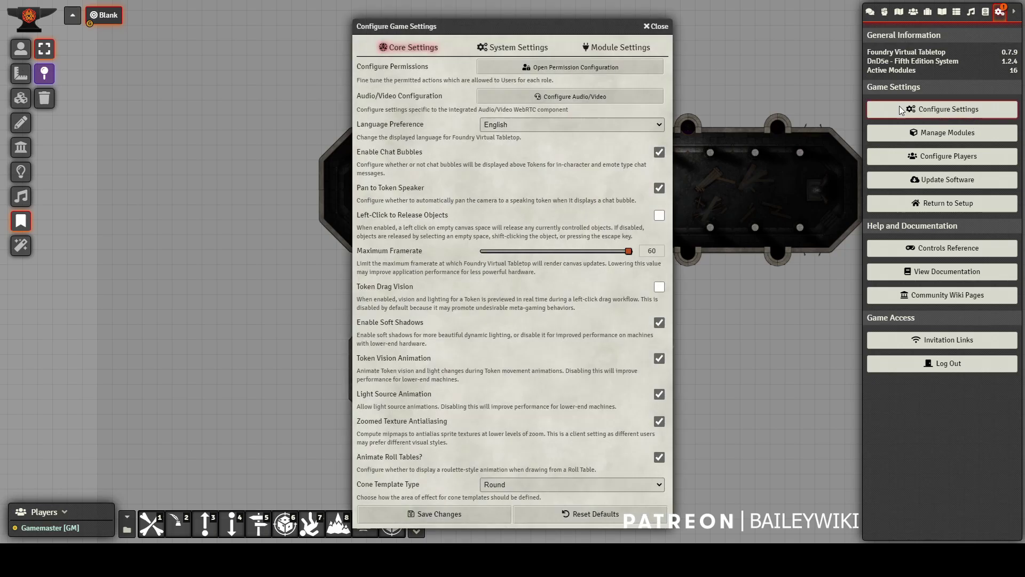
pyautogui.click(639, 49)
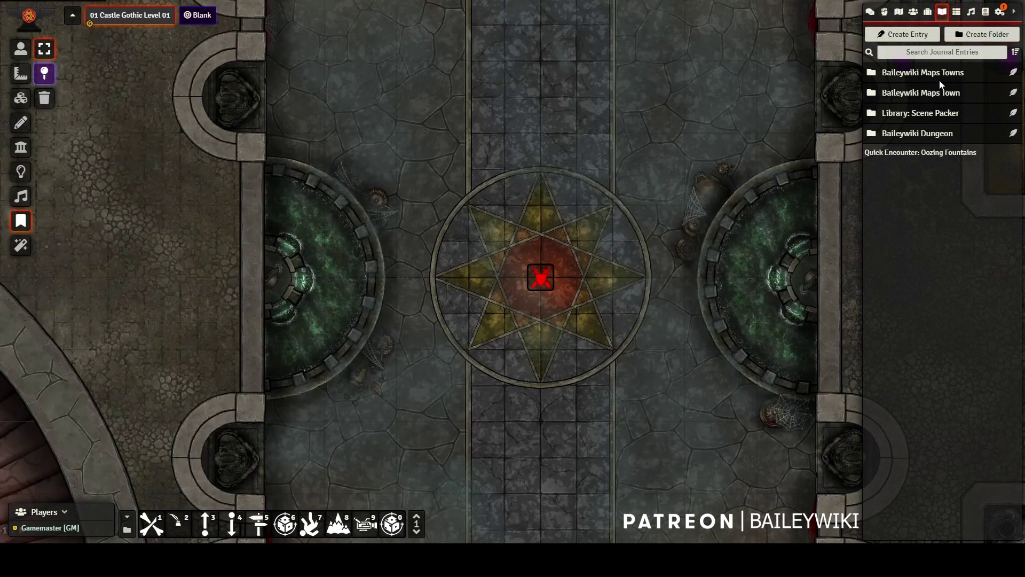
# Open the guide Packing a scene that contains a Quick Encounter from Library: Scene Packer.
pyautogui.click(929, 113)
pyautogui.click(925, 152)
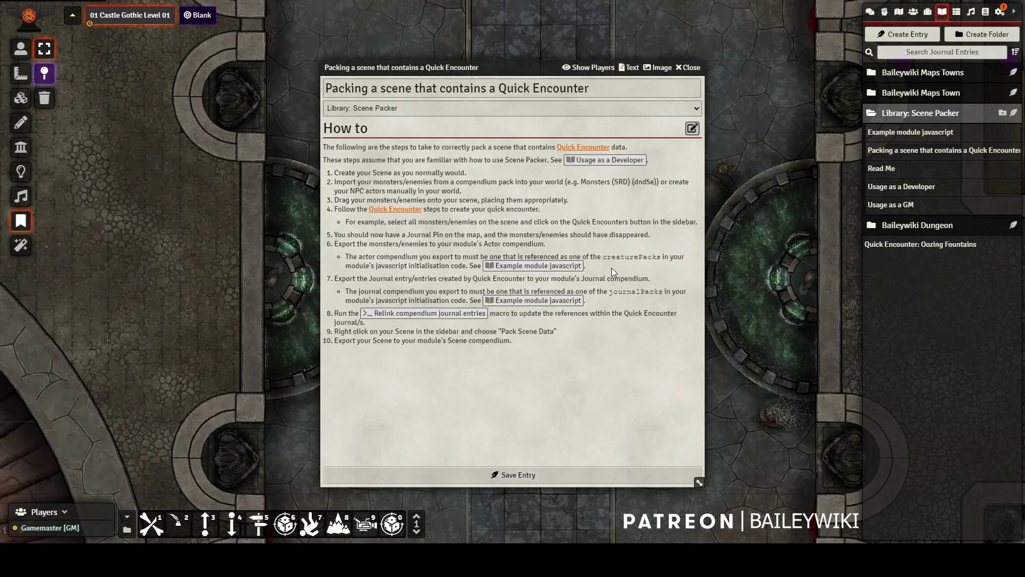
# Move the Quick Encounter: Oozing Fountains journal into the Castles folder under Baileywiki Maps Town's Module Journals, and collapse the folders.
pyautogui.click(919, 246)
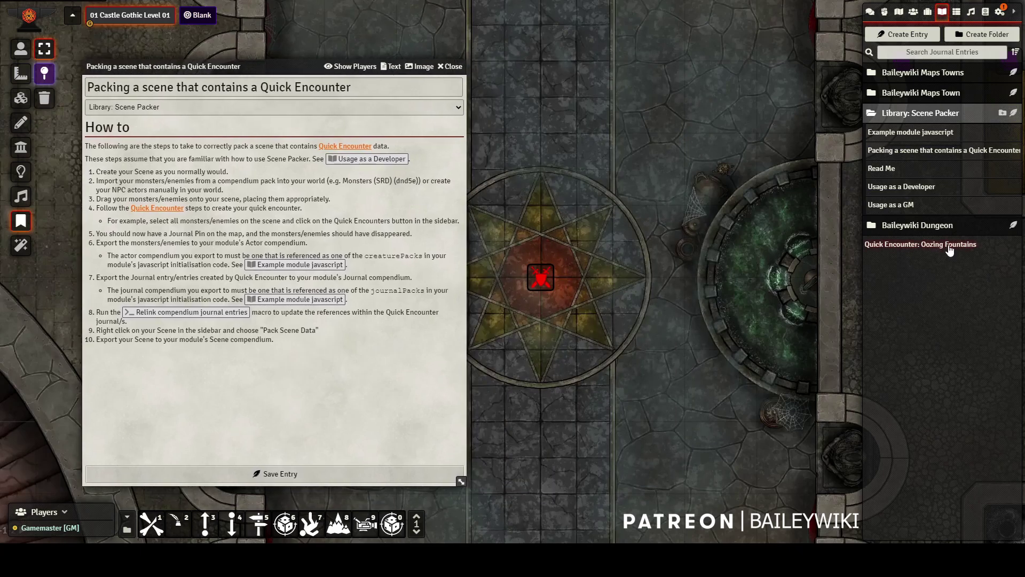
pyautogui.click(940, 94)
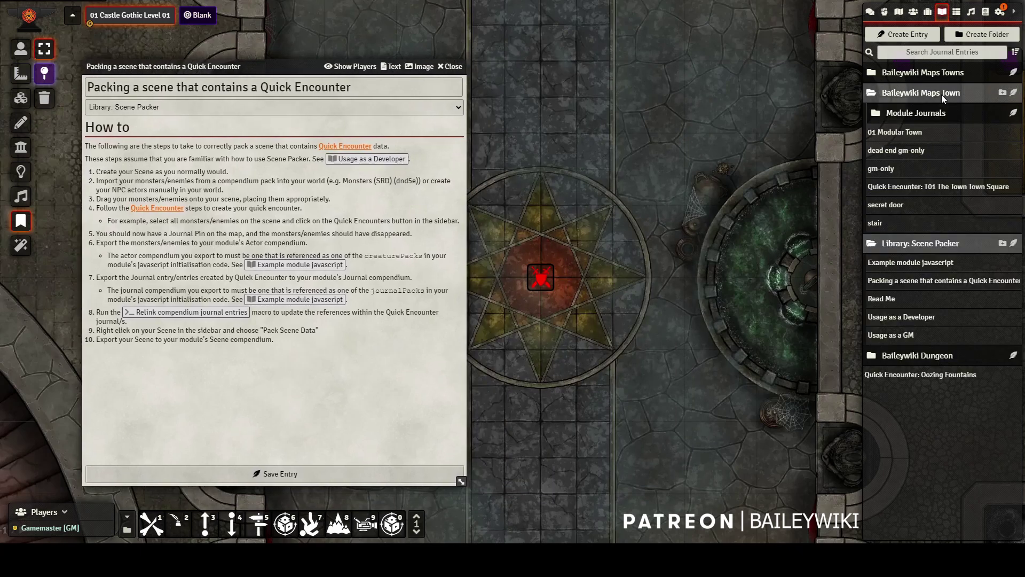
pyautogui.click(909, 114)
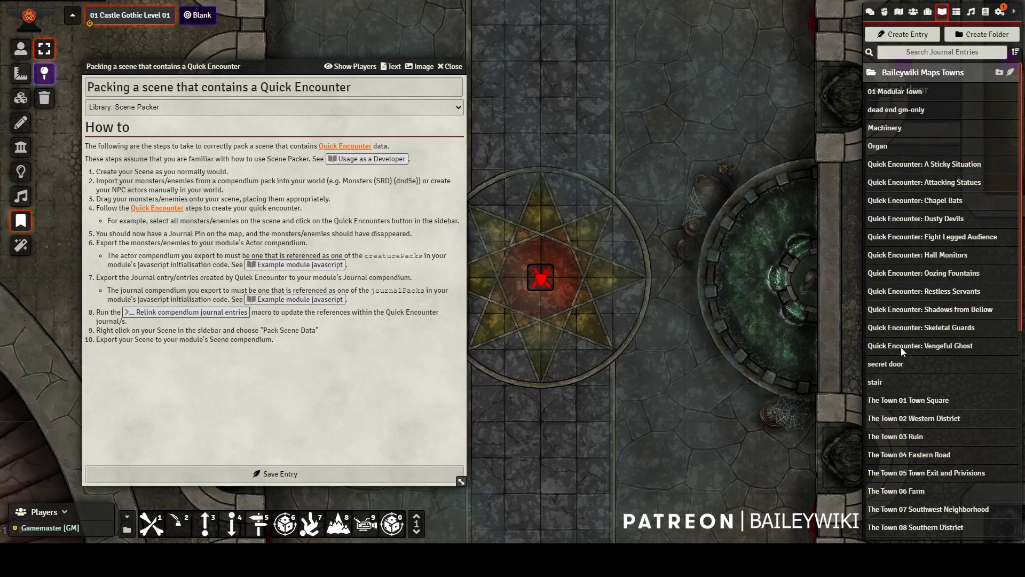
pyautogui.click(907, 73)
pyautogui.click(898, 115)
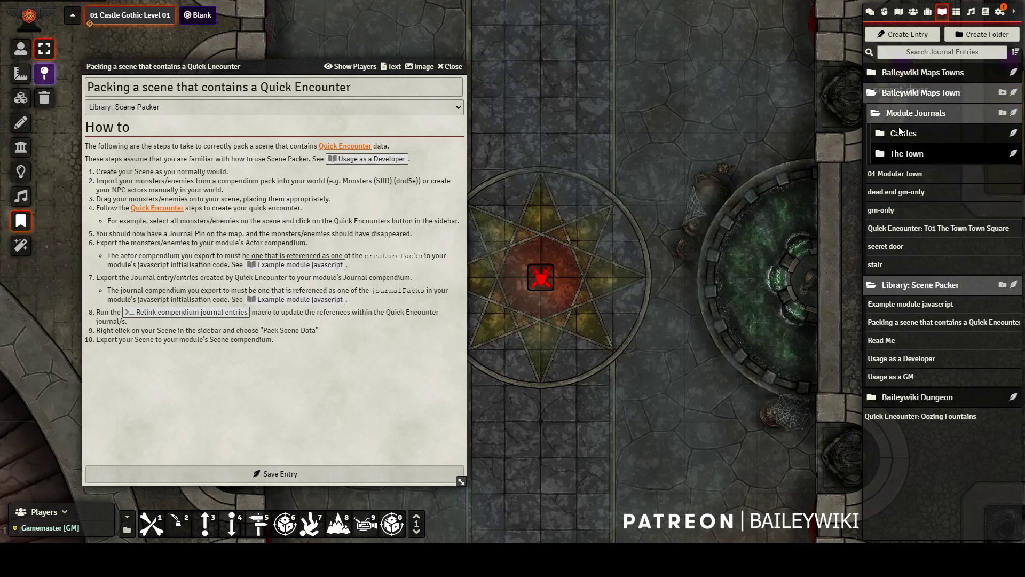
pyautogui.click(903, 134)
pyautogui.scroll(-3, 937, 325)
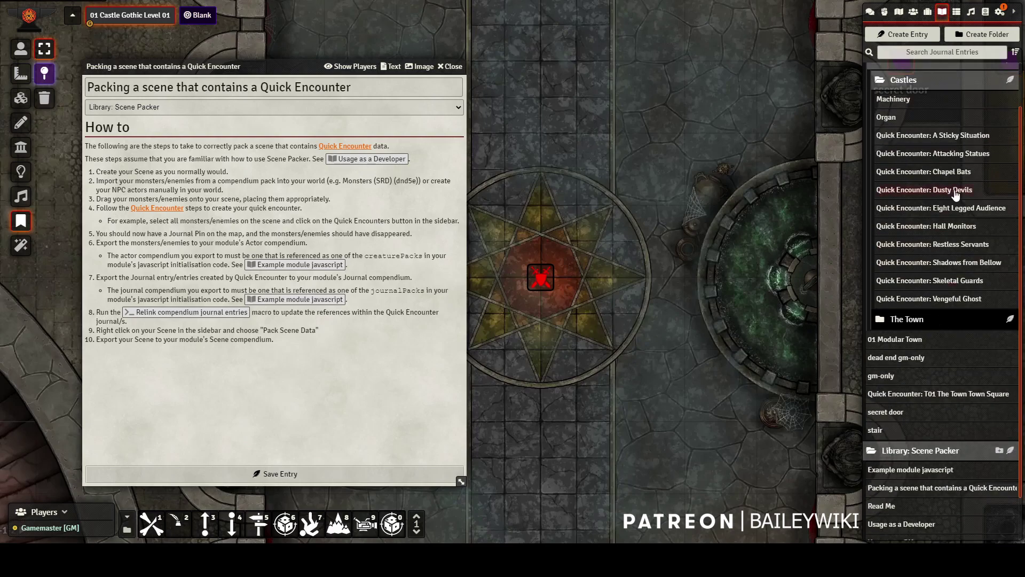
pyautogui.moveTo(937, 531); pyautogui.dragTo(962, 180)
pyautogui.scroll(5, 939, 170)
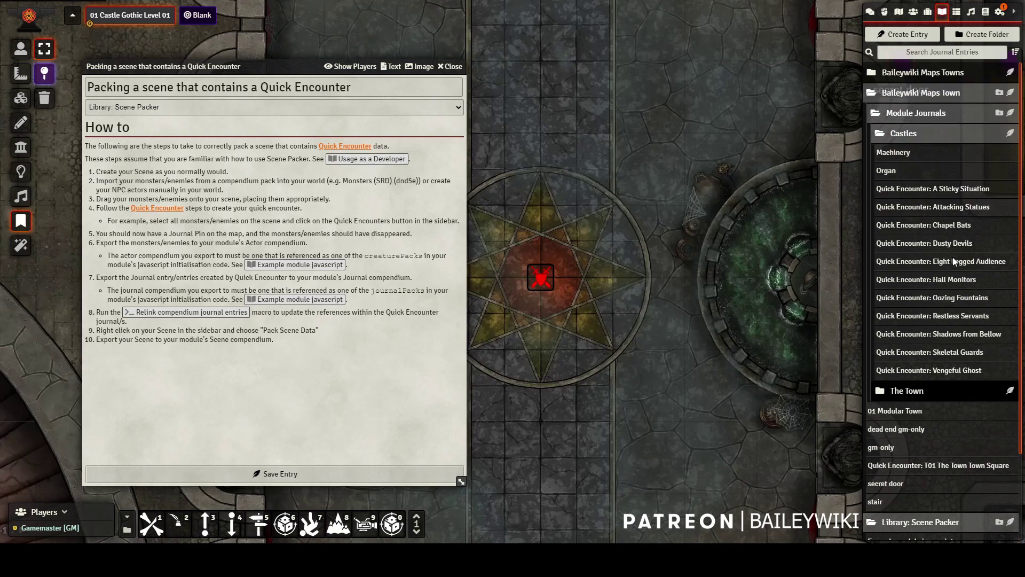
pyautogui.click(898, 134)
pyautogui.click(895, 110)
pyautogui.click(896, 92)
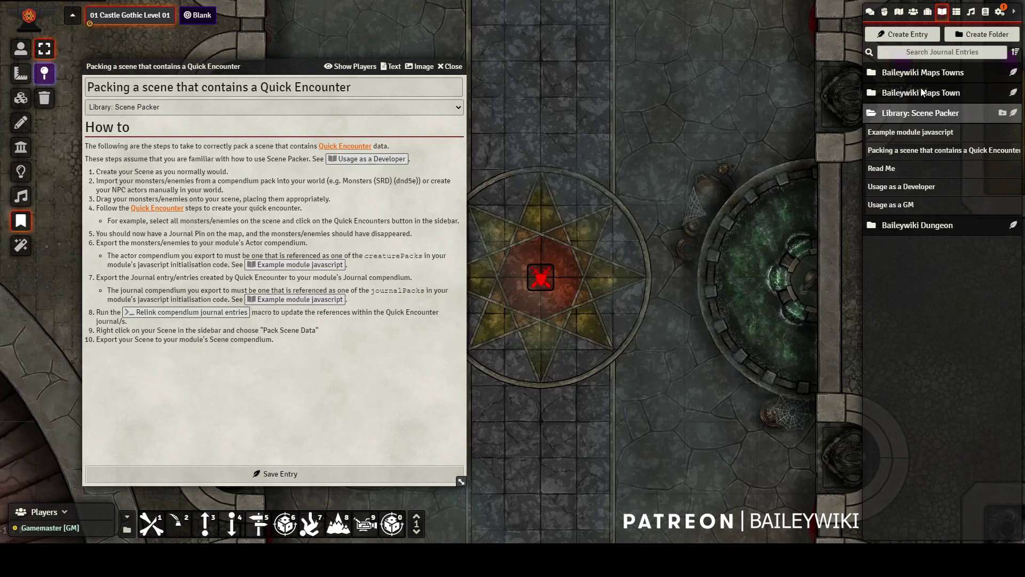
# Unlock the Baileywiki Maps Town Journal compendium for editing.
pyautogui.click(985, 11)
pyautogui.rightClick(944, 227)
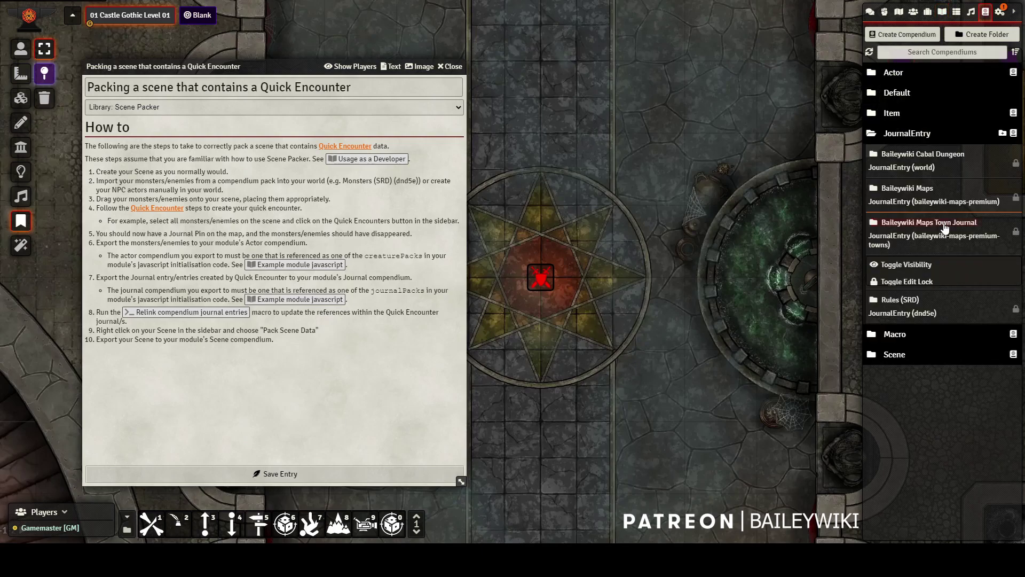
pyautogui.click(912, 283)
pyautogui.click(720, 291)
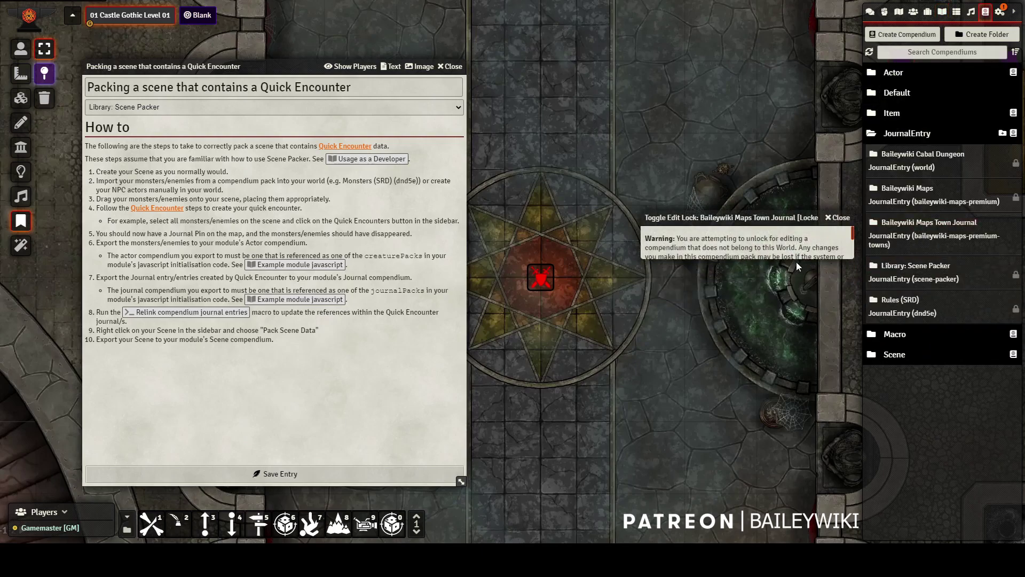
# Export the Baileywiki Maps Town journal folder to a compendium.
pyautogui.click(943, 13)
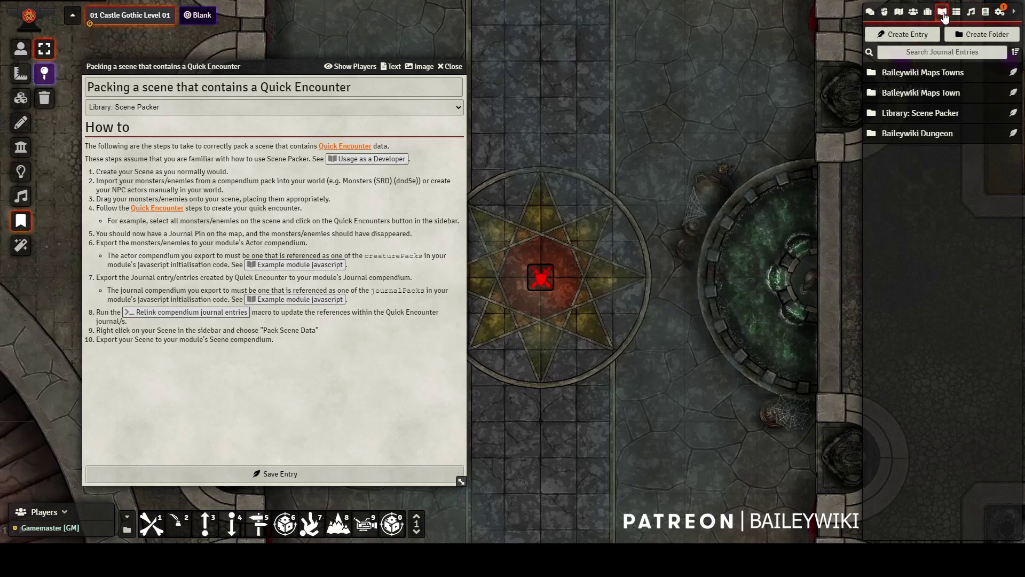
pyautogui.click(936, 94)
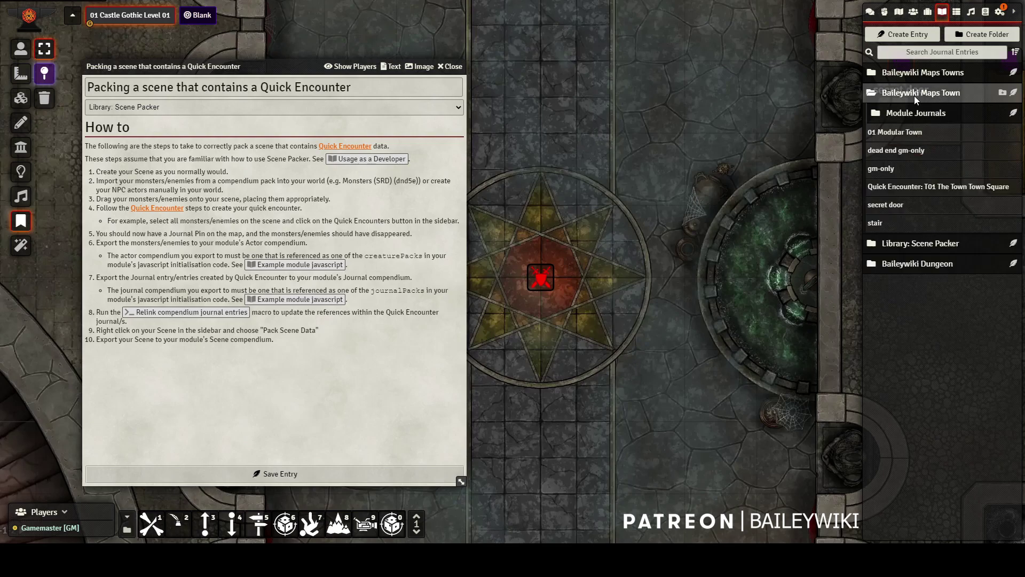
pyautogui.rightClick(914, 95)
pyautogui.click(915, 147)
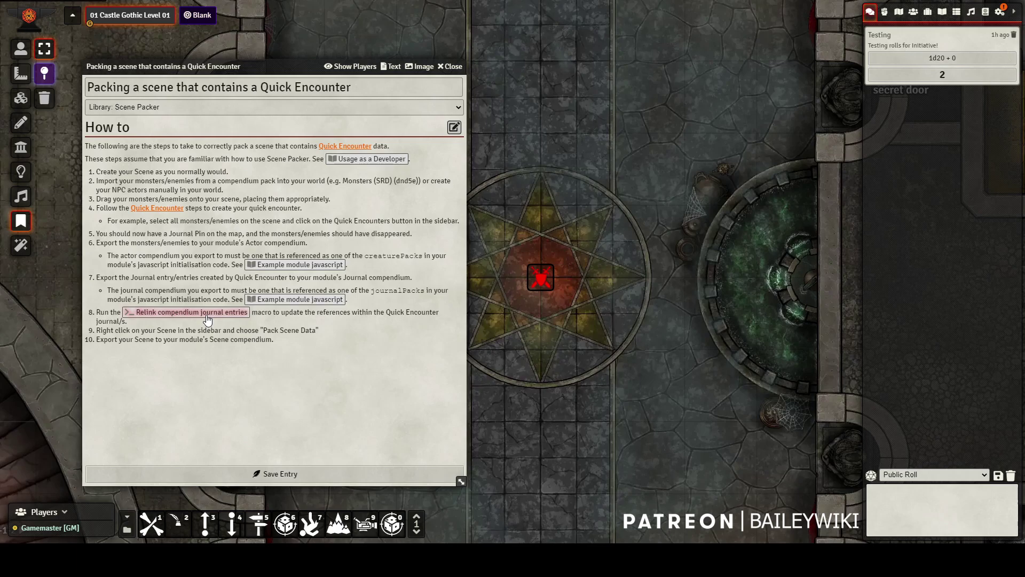
# Run the Relink compendium journal entries macro from the packing guide and return to the compendium list.
pyautogui.click(207, 316)
pyautogui.click(599, 219)
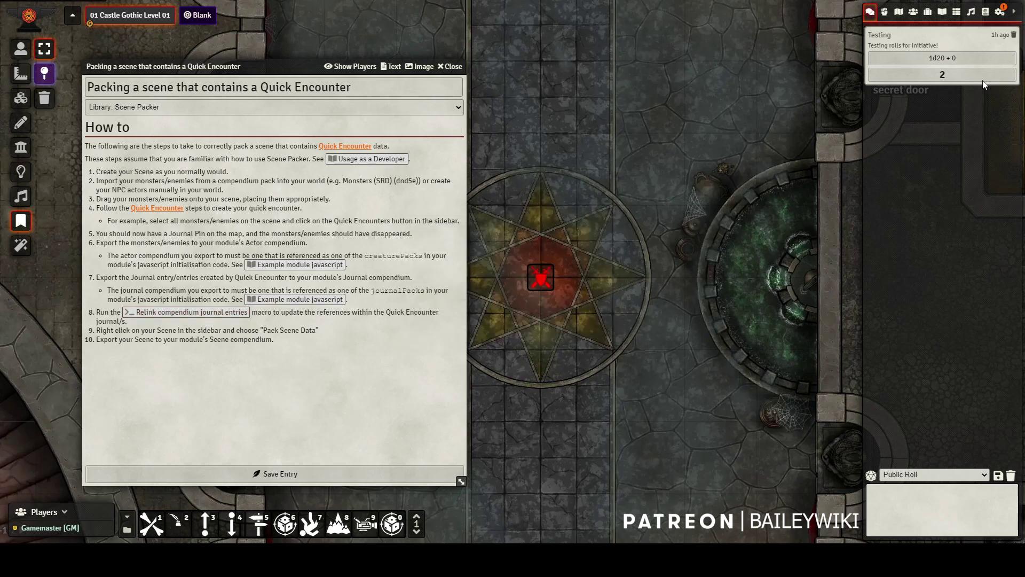
pyautogui.click(985, 11)
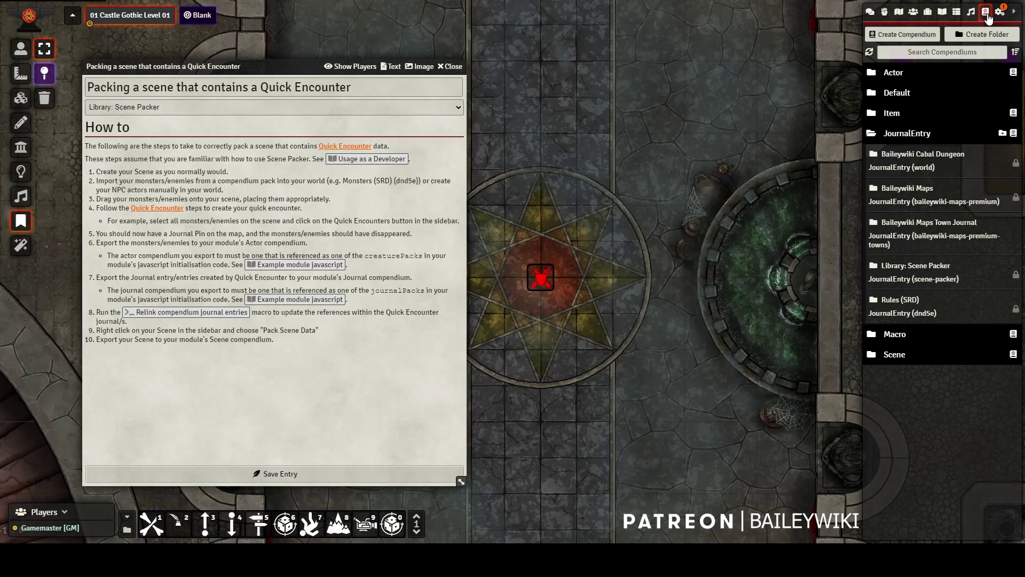
# Look through the macros in the Library: Scene Packer compendium and close it.
pyautogui.click(908, 332)
pyautogui.scroll(-3, 924, 320)
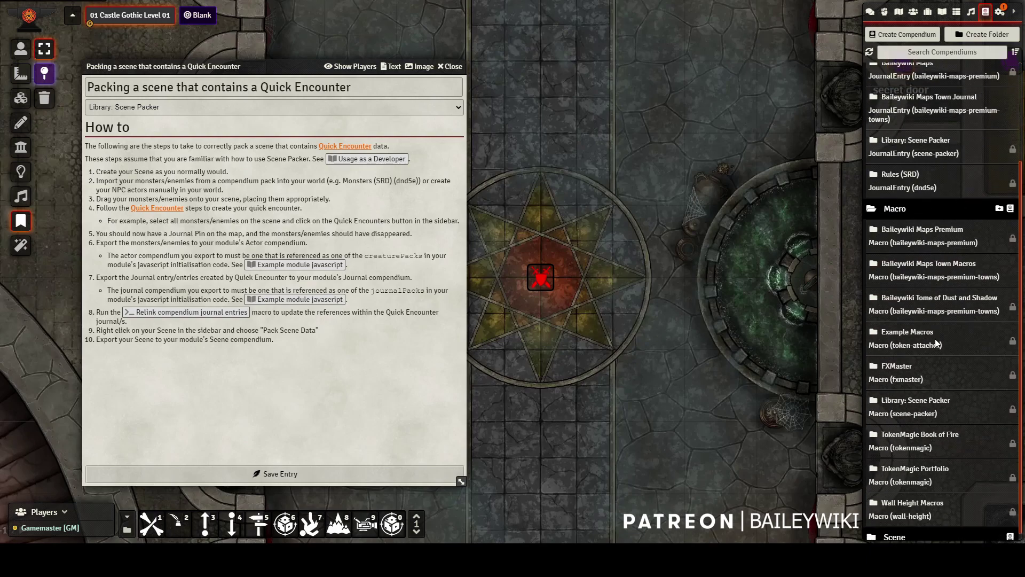
pyautogui.click(956, 399)
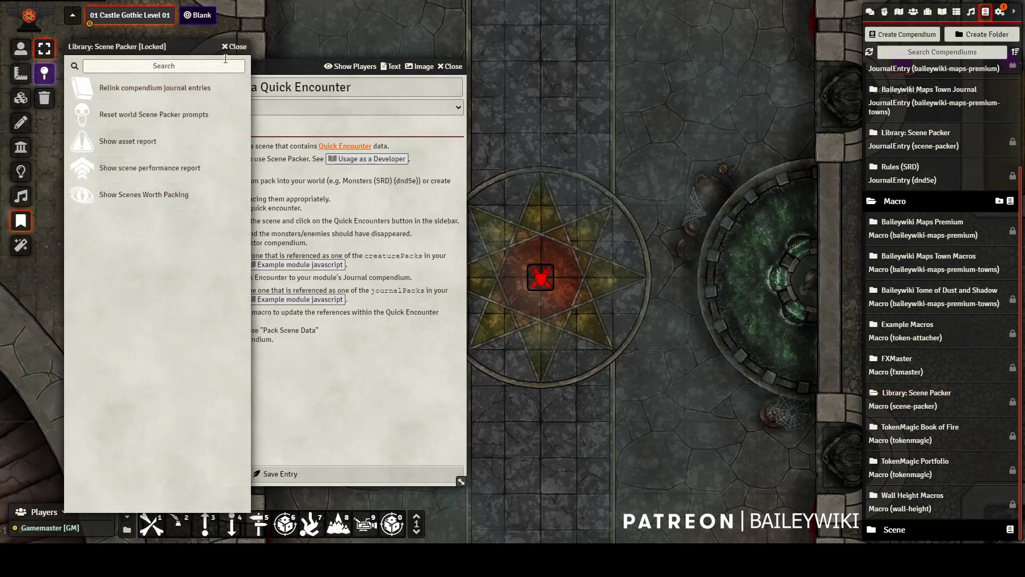
pyautogui.click(240, 47)
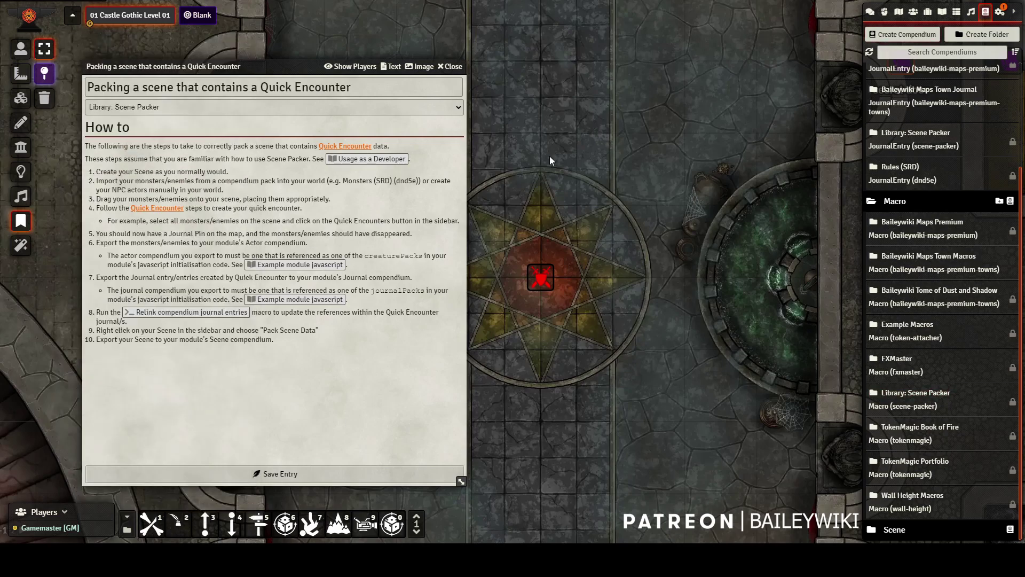
# Dry-run the Relink compendium journal entries macro for baileywiki-maps-premium-towns with a cleared browser console, and review its log.
pyautogui.click(216, 312)
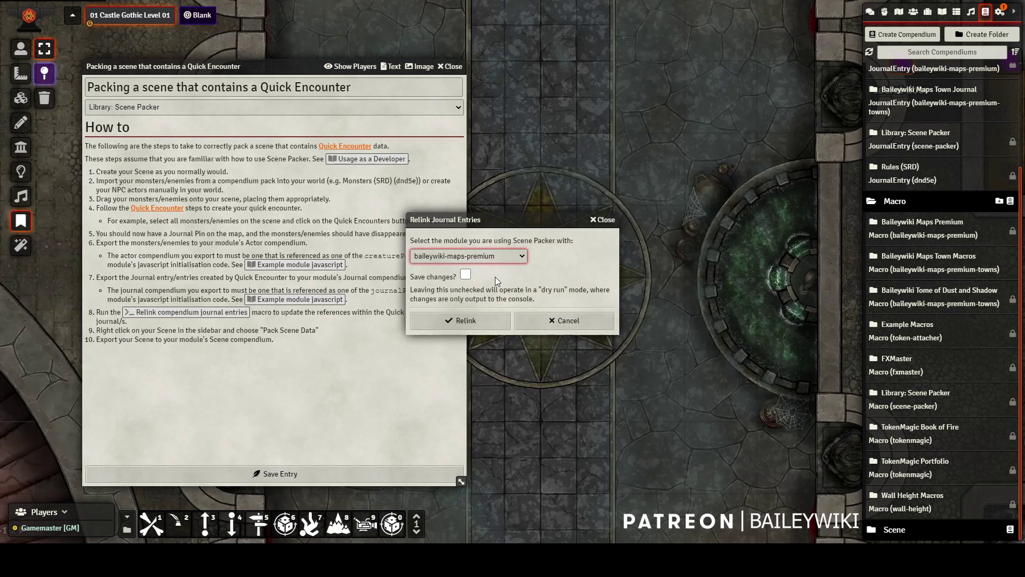
pyautogui.click(551, 260)
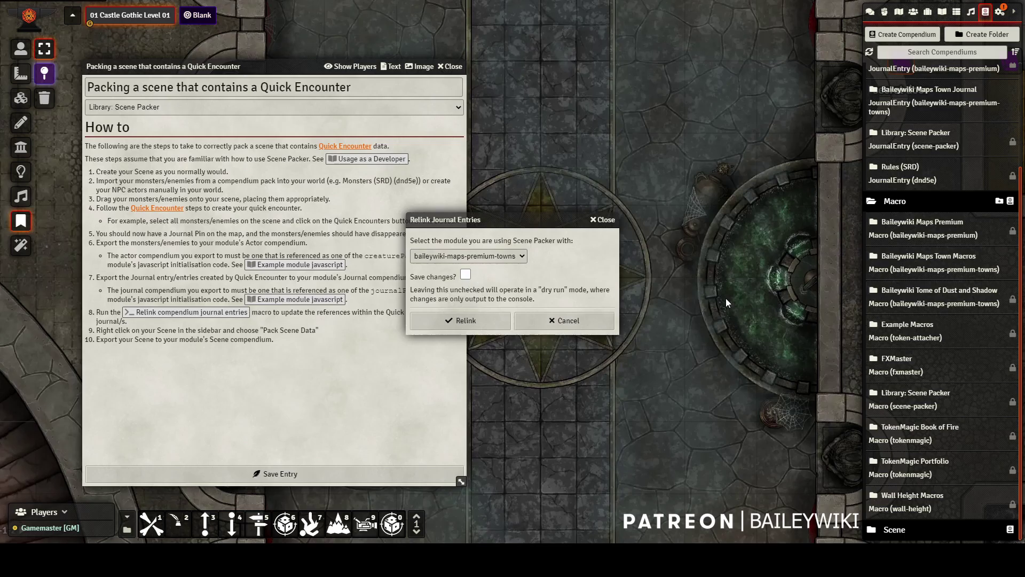
pyautogui.press('F12')
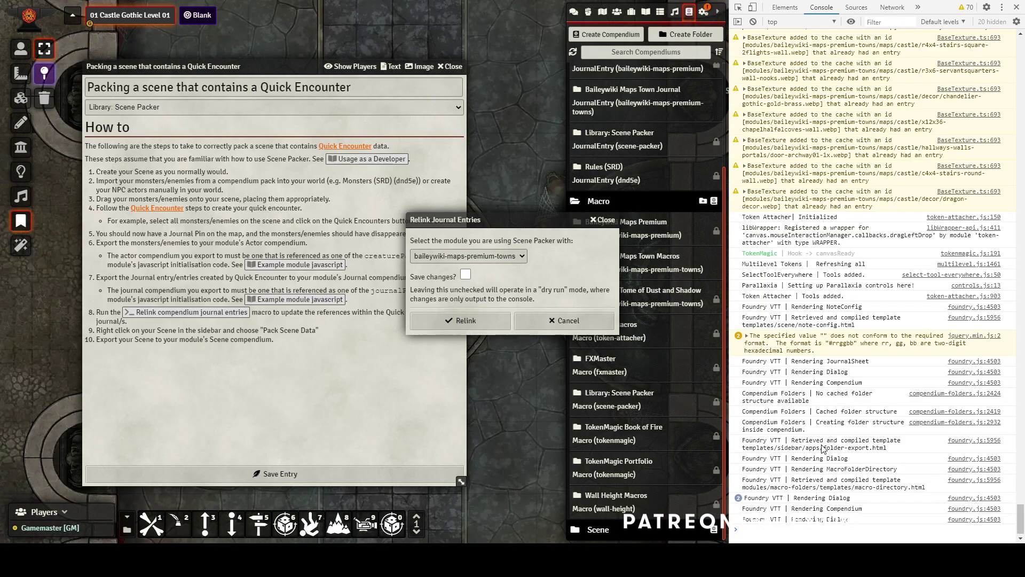
pyautogui.click(753, 21)
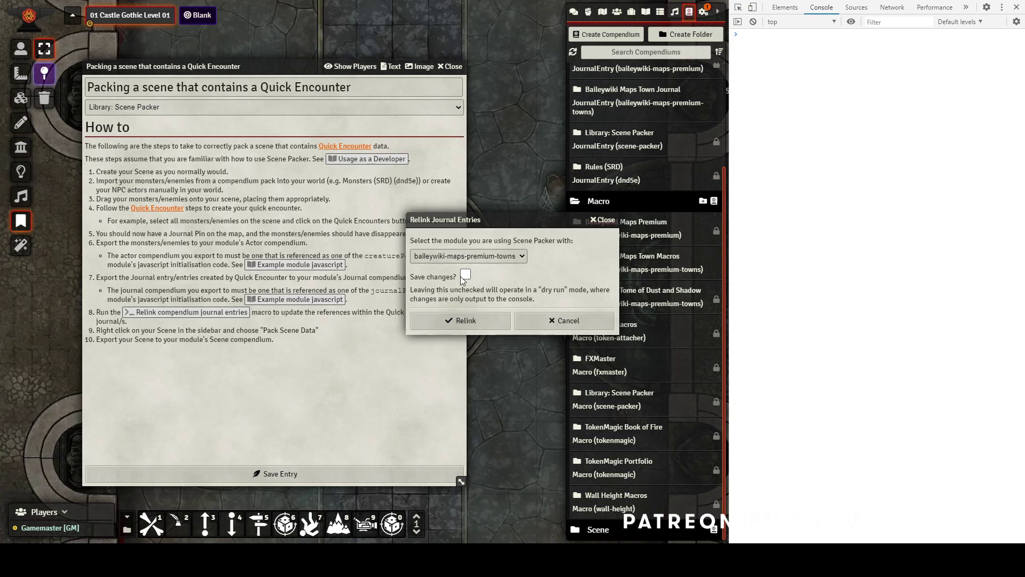
pyautogui.click(456, 320)
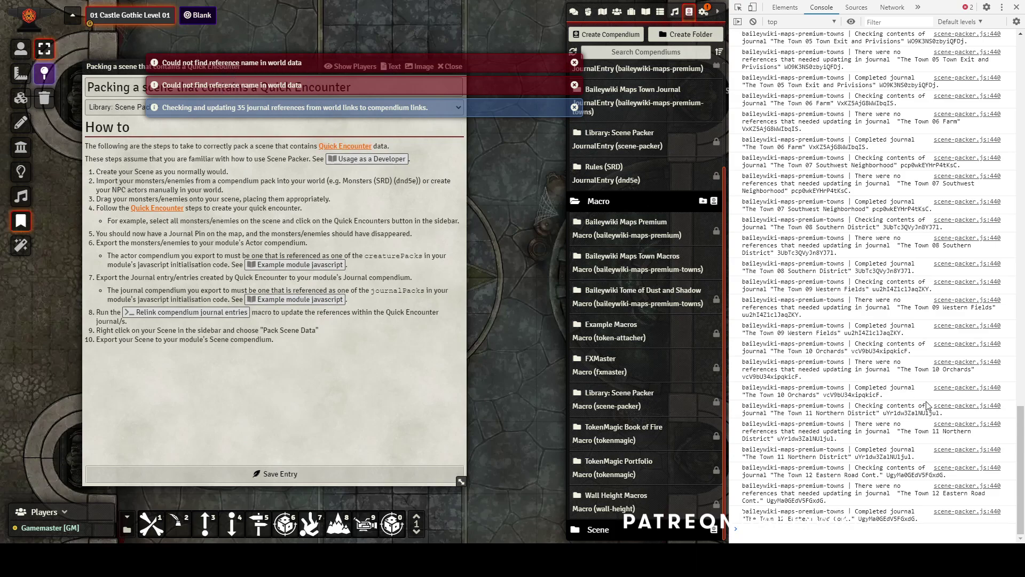
pyautogui.scroll(8, 906, 450)
pyautogui.scroll(5, 906, 450)
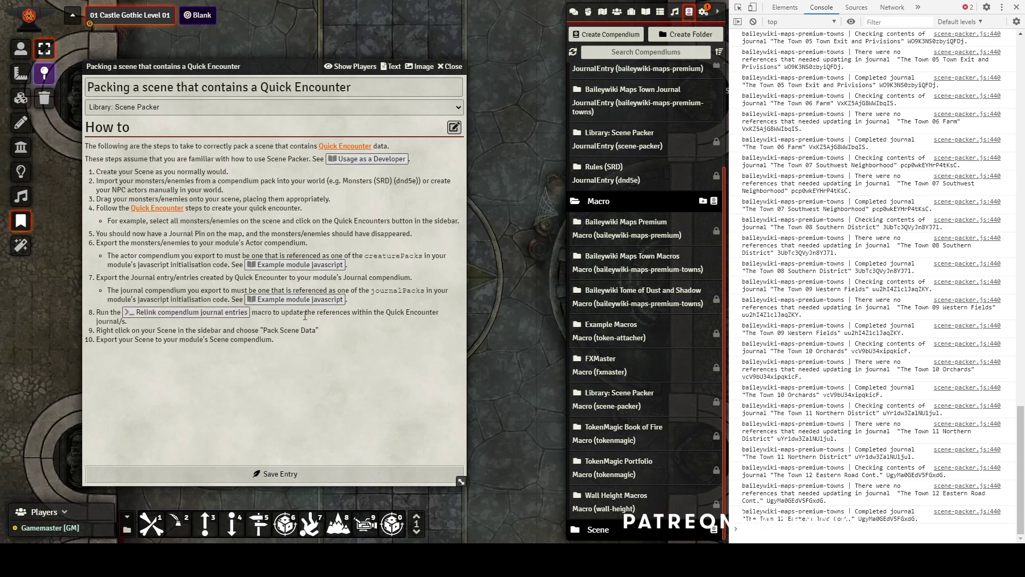
pyautogui.press('F12')
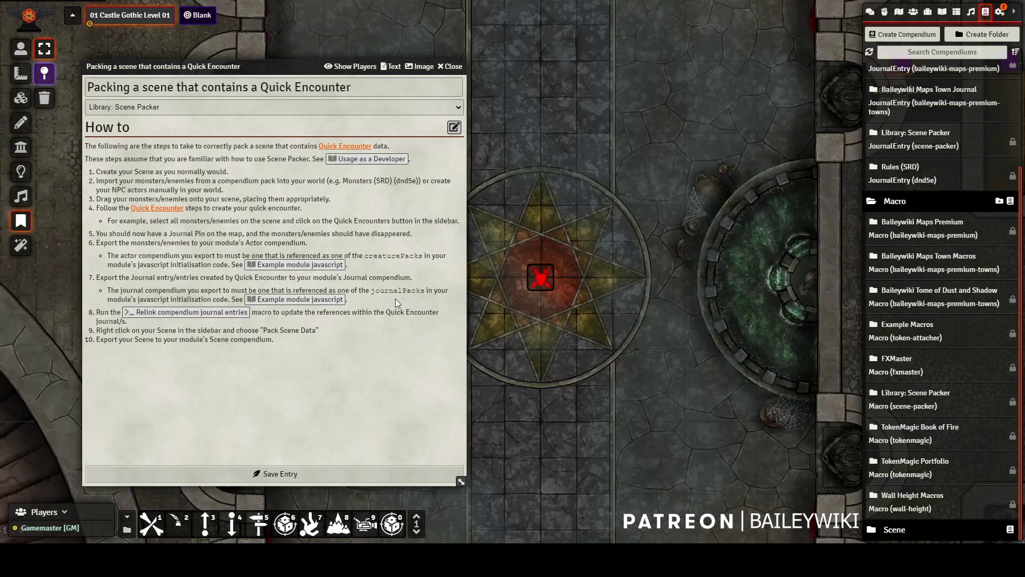
# Run the Relink compendium journal entries macro again from the packing guide.
pyautogui.click(205, 316)
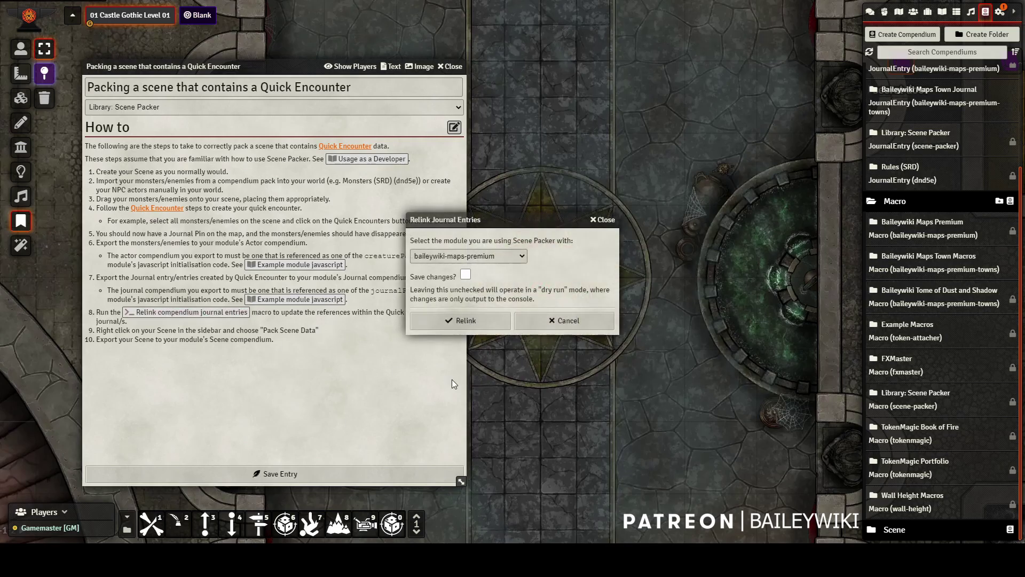
pyautogui.click(463, 321)
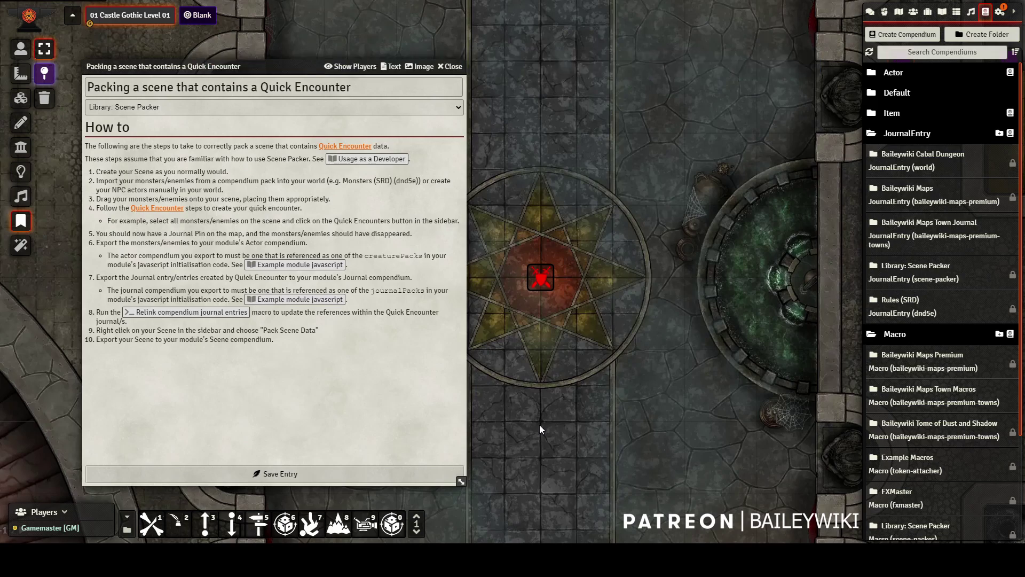
# Inspect the Gray Ooze actor link in the source text of the Castles folder's Quick Encounter: Oozing Fountains journal, and close it.
pyautogui.click(942, 11)
pyautogui.click(932, 95)
pyautogui.click(916, 113)
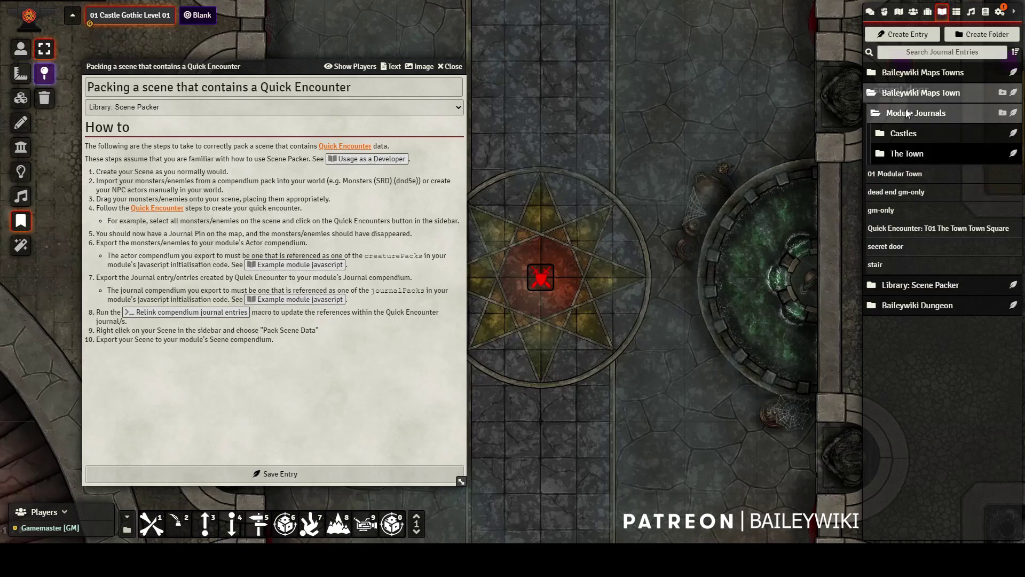
pyautogui.click(905, 133)
pyautogui.click(932, 298)
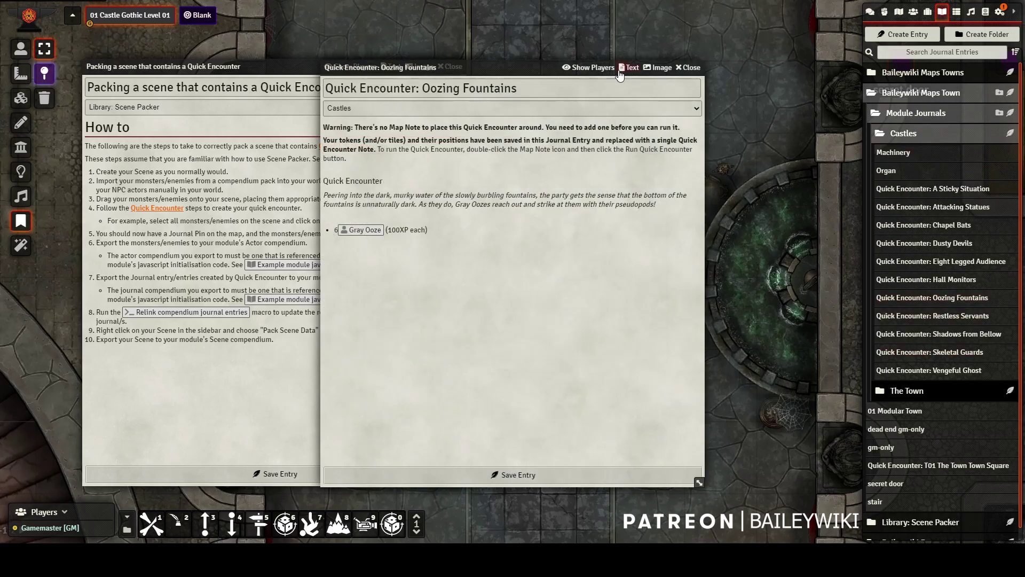
pyautogui.click(692, 128)
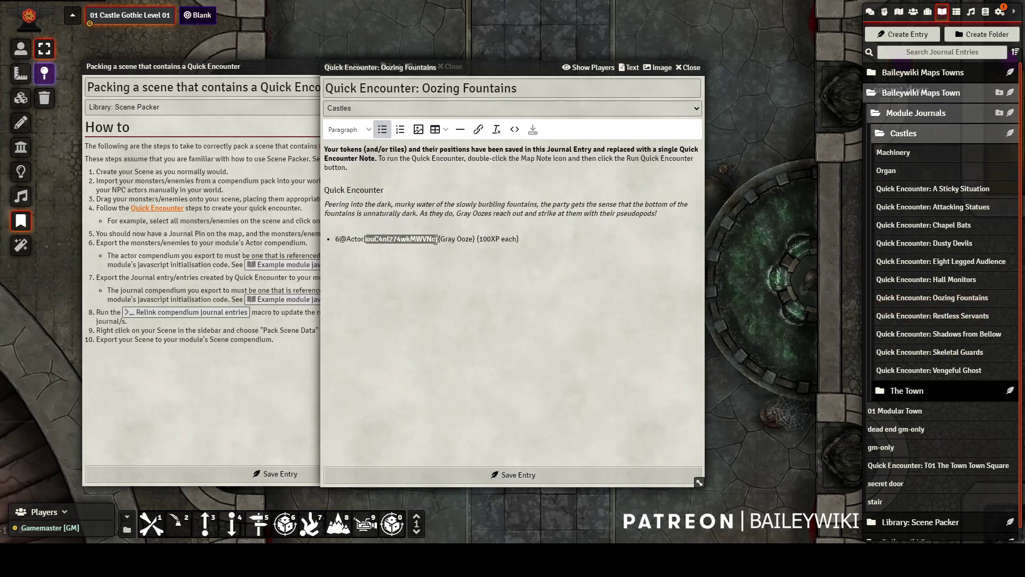
pyautogui.click(527, 237)
pyautogui.click(689, 67)
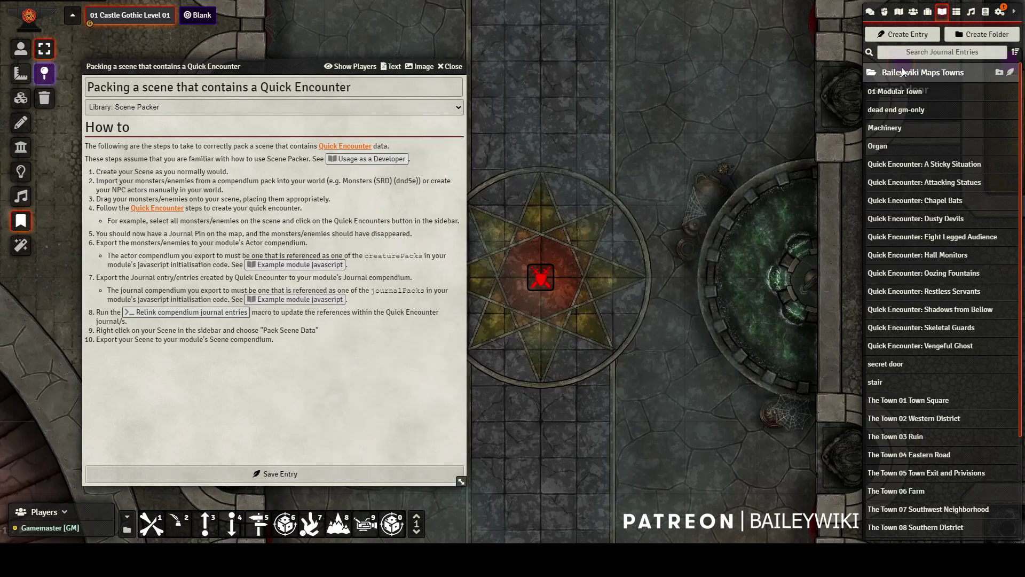
# Inspect the Gray Ooze actor link in the Quick Encounter: Oozing Fountains copy in the Baileywiki Maps Towns folder.
pyautogui.click(940, 273)
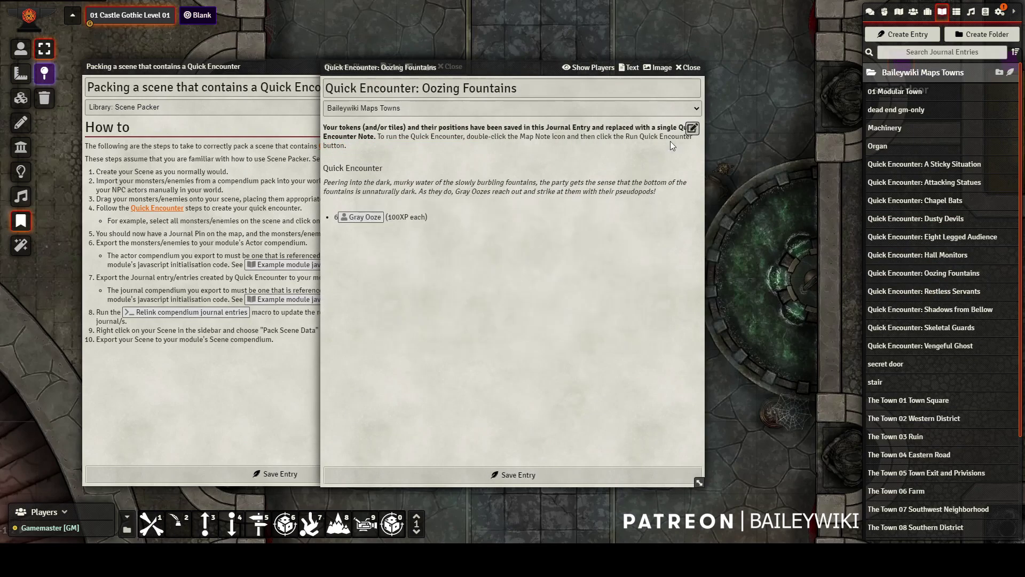
pyautogui.click(692, 129)
pyautogui.moveTo(348, 238); pyautogui.dragTo(444, 241)
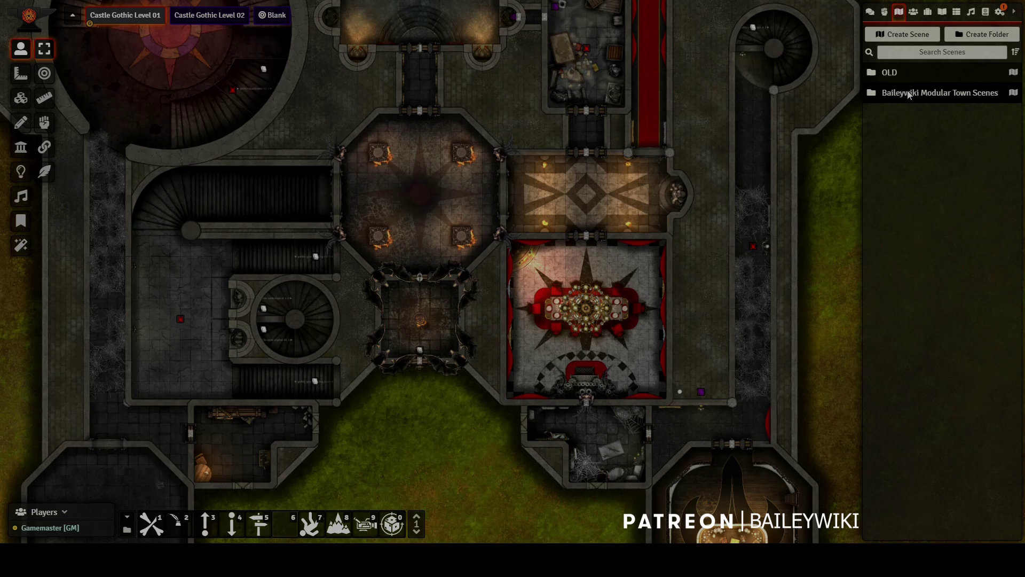
# View the Scene Packer options of the first sample scene in the 00 New Releases folder, and collapse the folder.
pyautogui.click(909, 94)
pyautogui.click(912, 113)
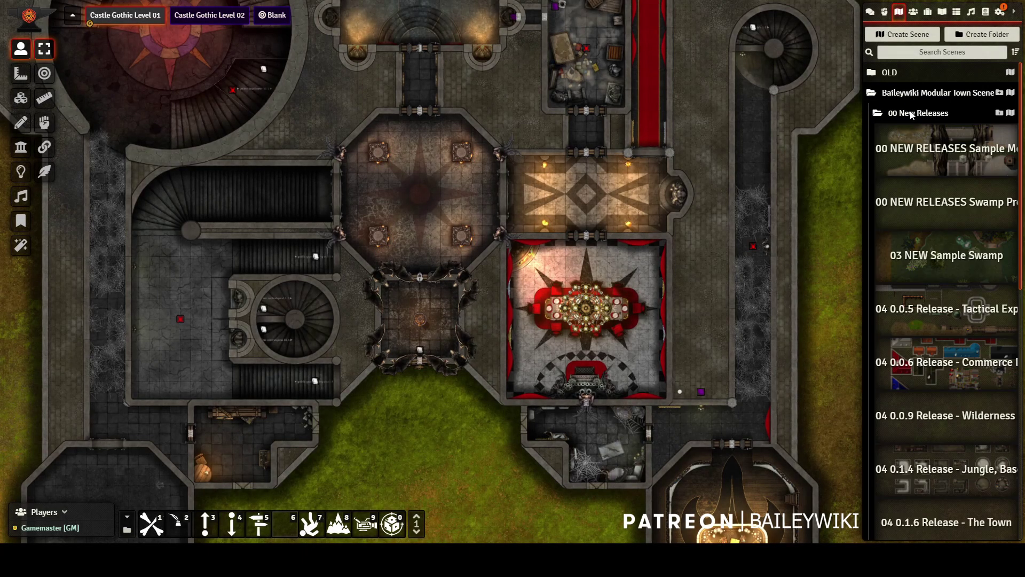
pyautogui.rightClick(941, 157)
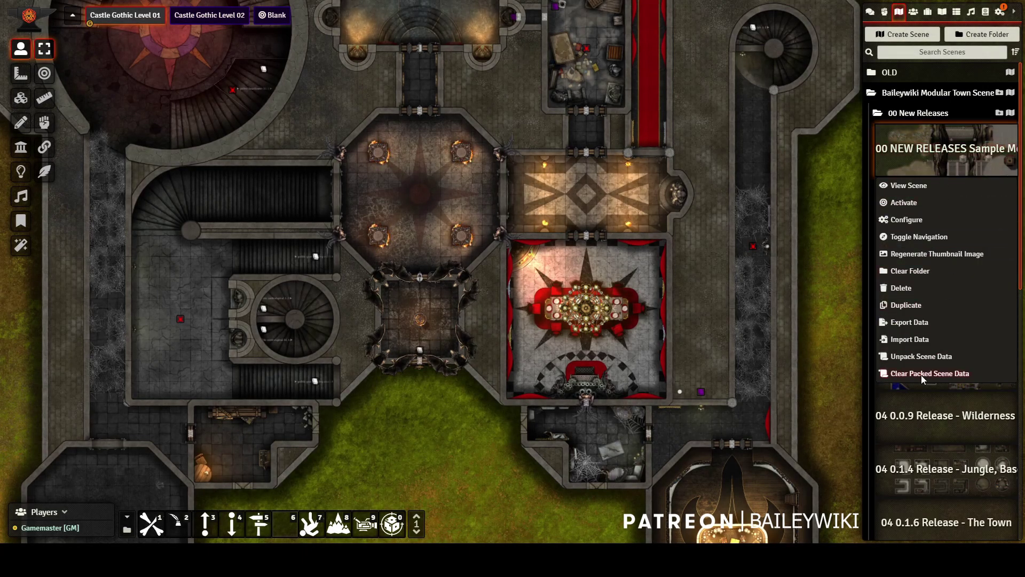
pyautogui.click(906, 113)
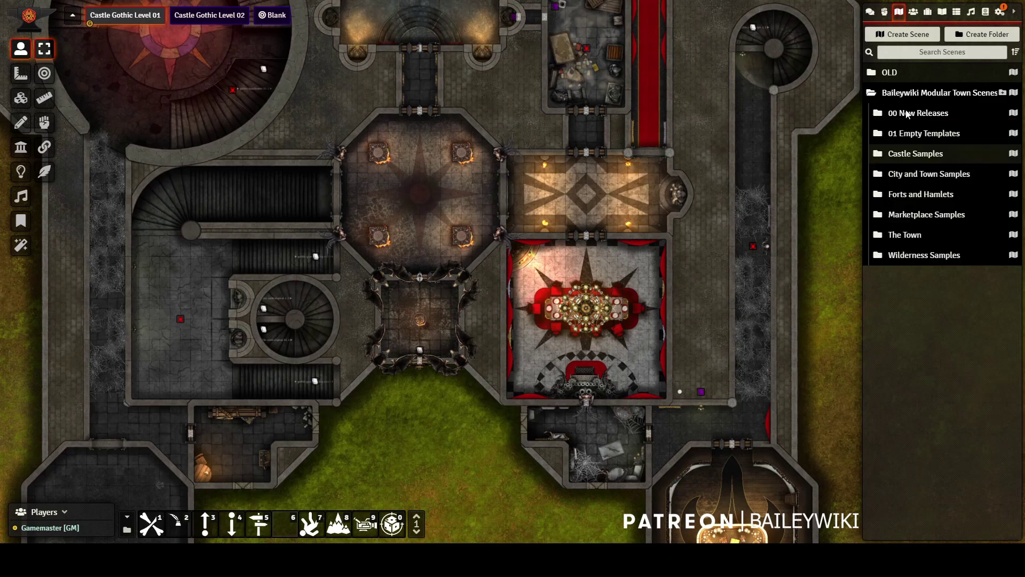
# View the scene options of Castle Gothic Level 01 in the Gothic folder under Castle Samples.
pyautogui.click(905, 153)
pyautogui.click(906, 174)
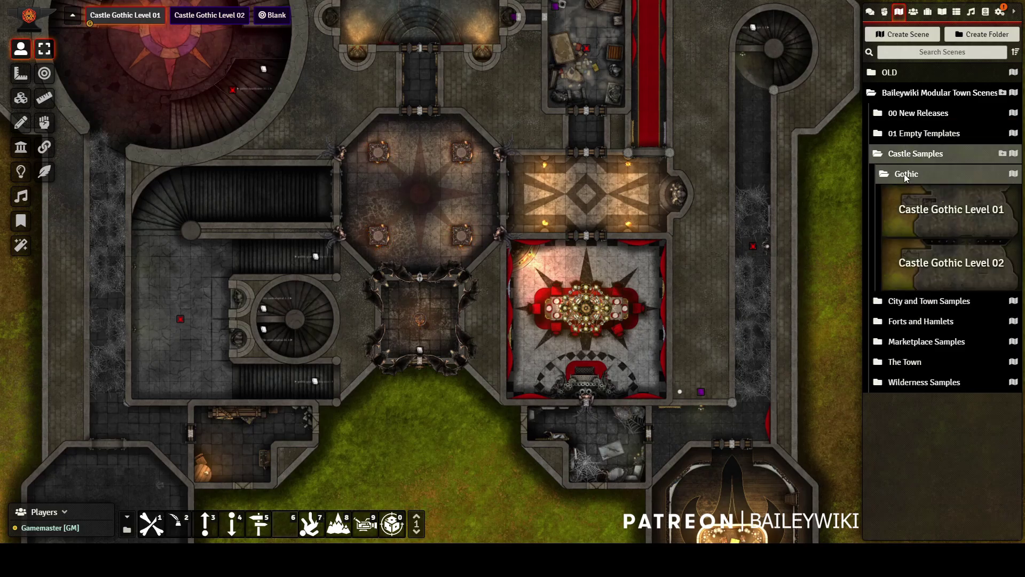
pyautogui.rightClick(932, 214)
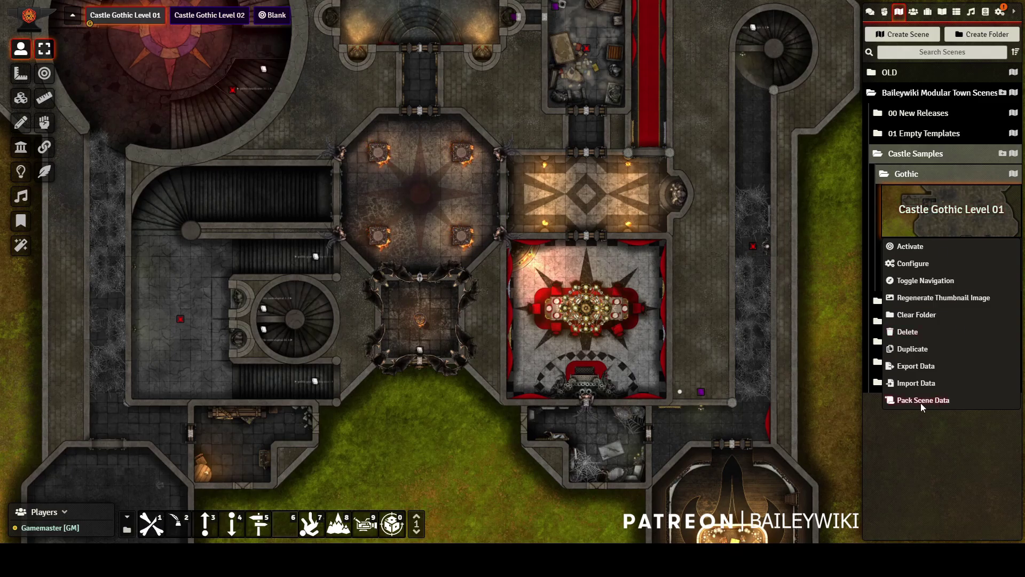
# Collapse the castle folders and view the scene options of the ocean and beach template in 01 Empty Templates.
pyautogui.click(908, 174)
pyautogui.click(911, 154)
pyautogui.click(919, 134)
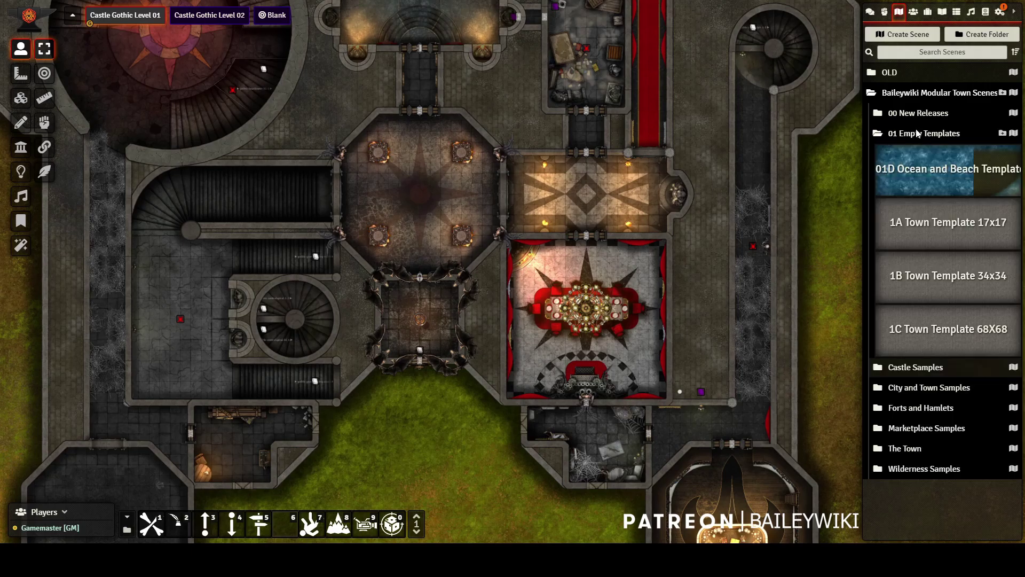
pyautogui.rightClick(938, 175)
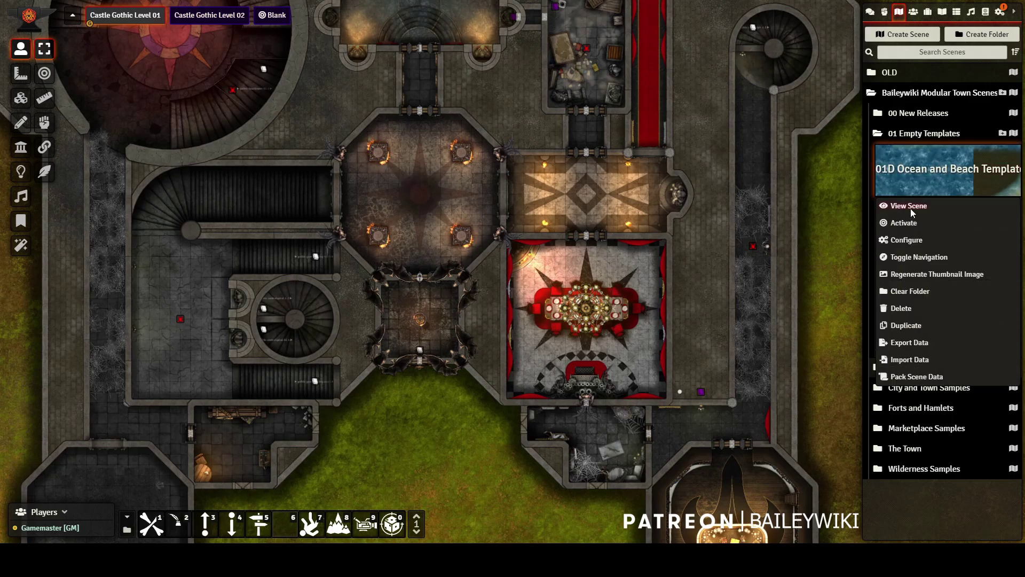
# Switch to the Blank scene and remove Castle Gothic Level 01 and Level 02 from the scene navigation.
pyautogui.click(271, 15)
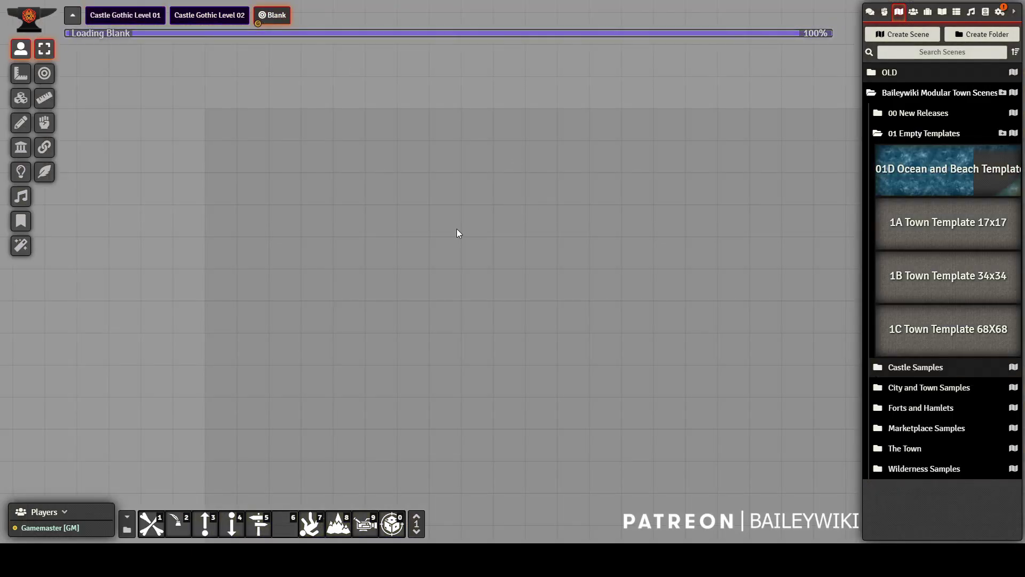
pyautogui.rightClick(137, 16)
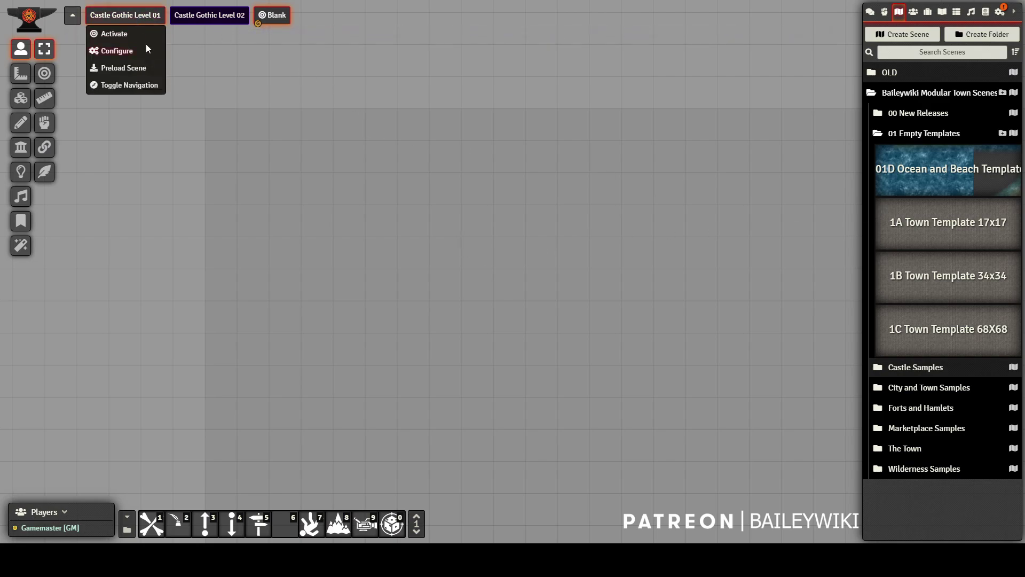
pyautogui.click(121, 85)
pyautogui.rightClick(121, 15)
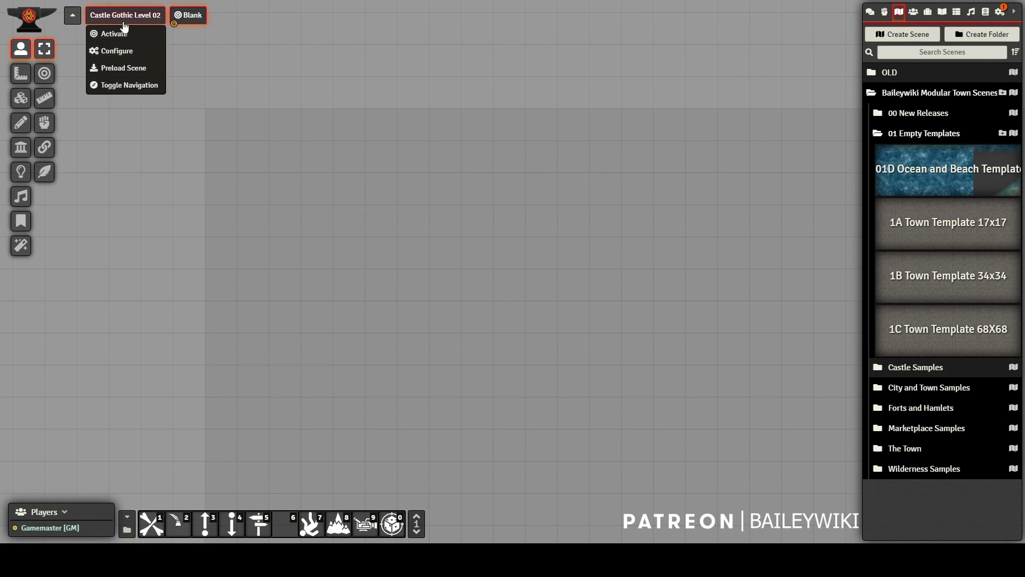
pyautogui.click(132, 88)
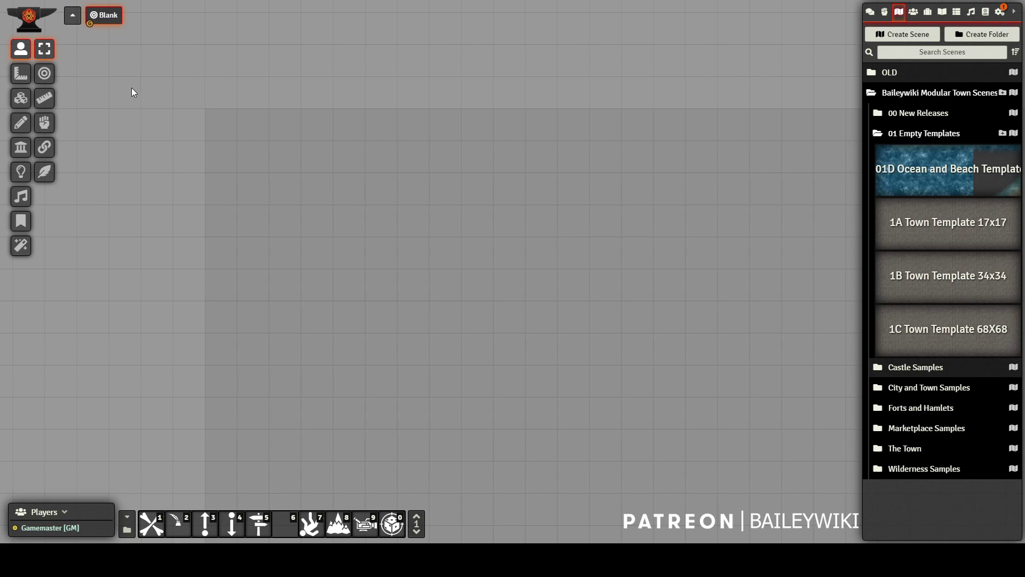
# Pack the scene data of Castle Gothic Level 01 from the Castle Samples Gothic folder against a selected module.
pyautogui.click(916, 132)
pyautogui.click(914, 154)
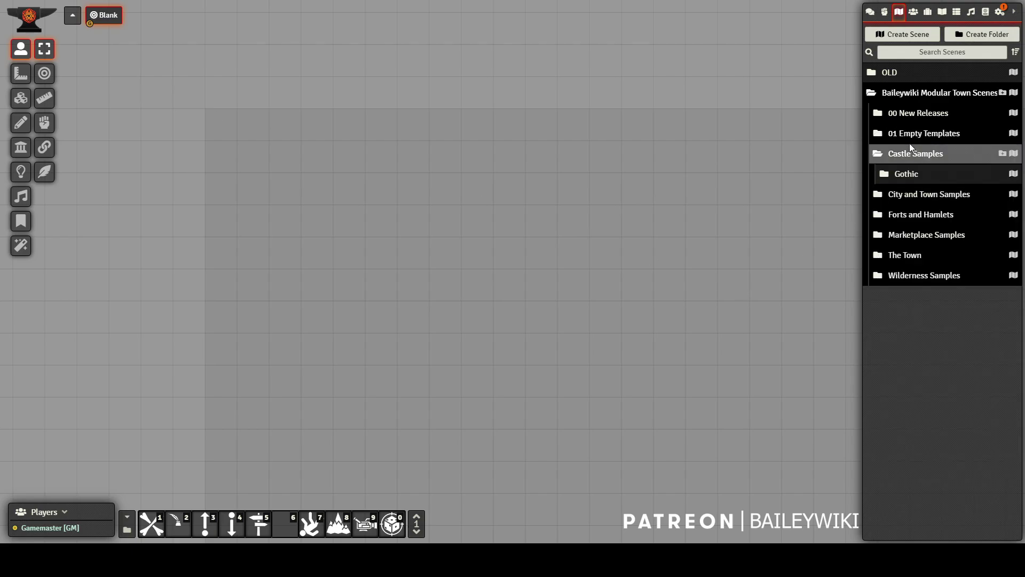
pyautogui.click(901, 174)
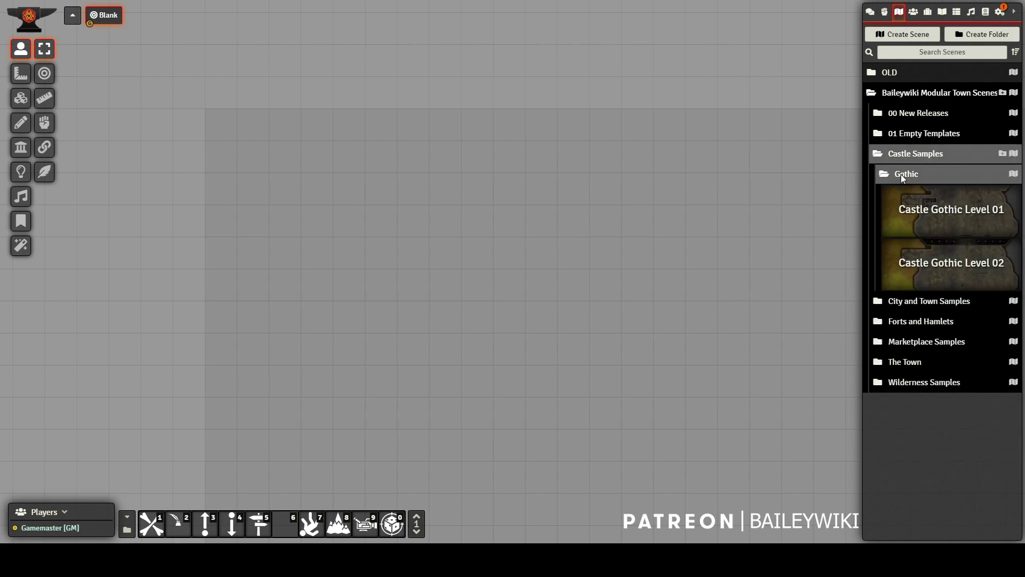
pyautogui.rightClick(927, 215)
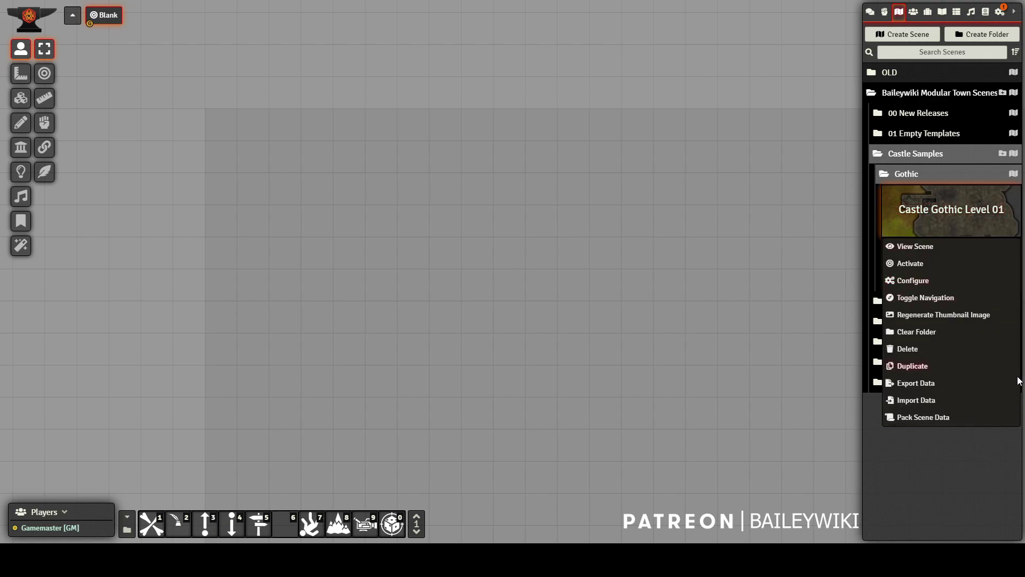
pyautogui.click(937, 417)
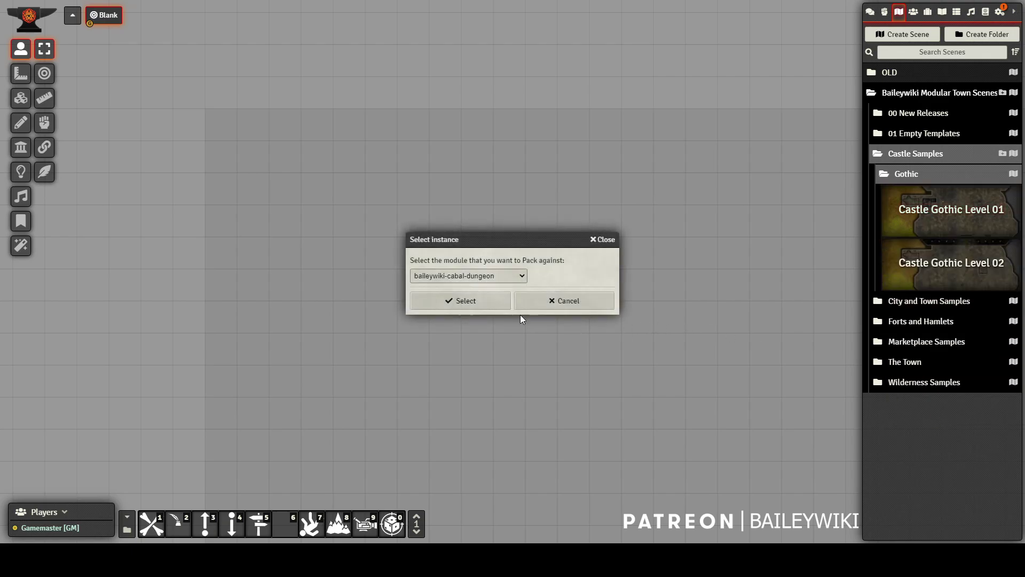
pyautogui.click(508, 275)
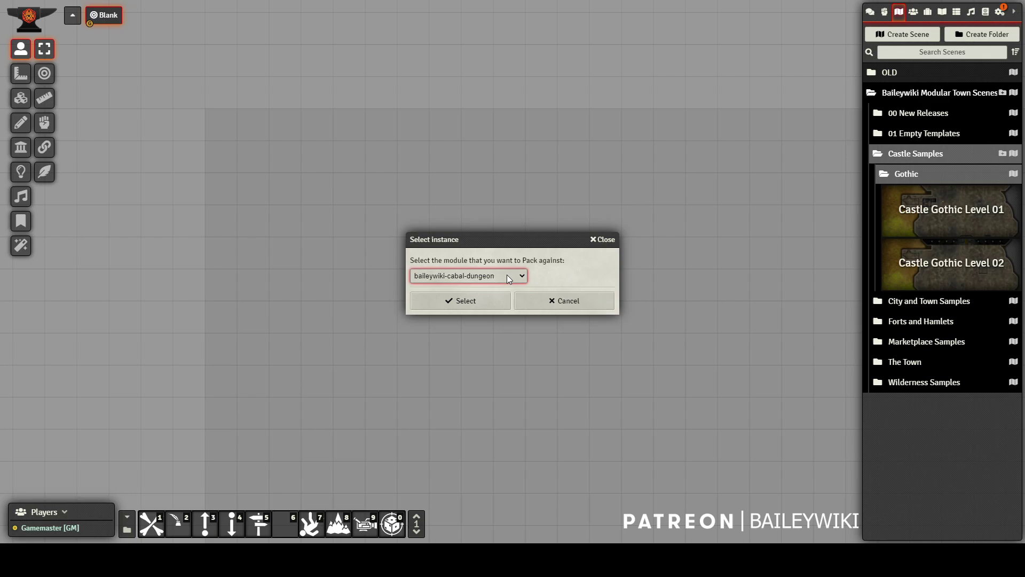
pyautogui.click(485, 301)
pyautogui.click(485, 301)
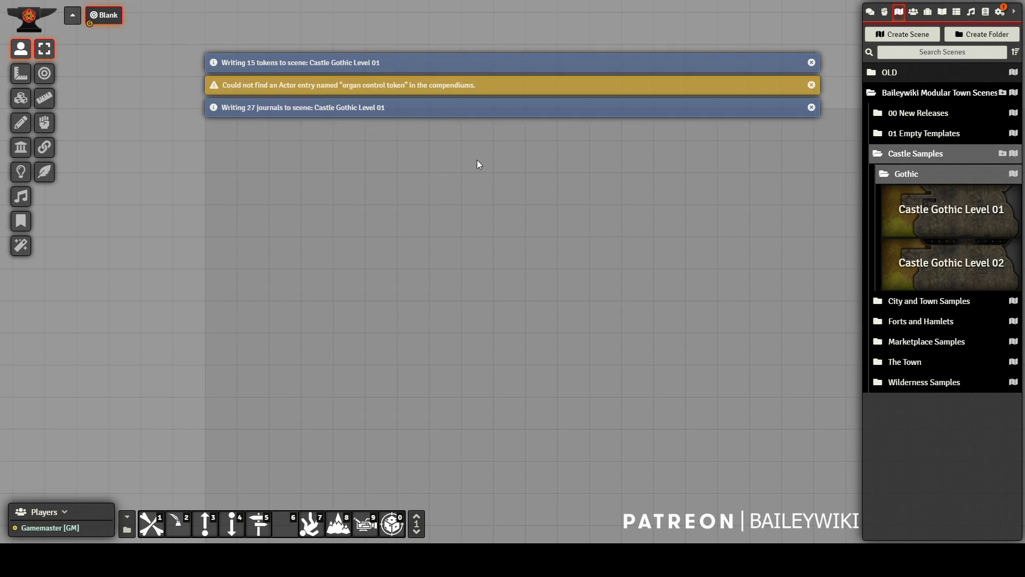
# Pack the scene data of Castle Gothic Level 02 against a selected module, and collapse the scene folders.
pyautogui.rightClick(938, 266)
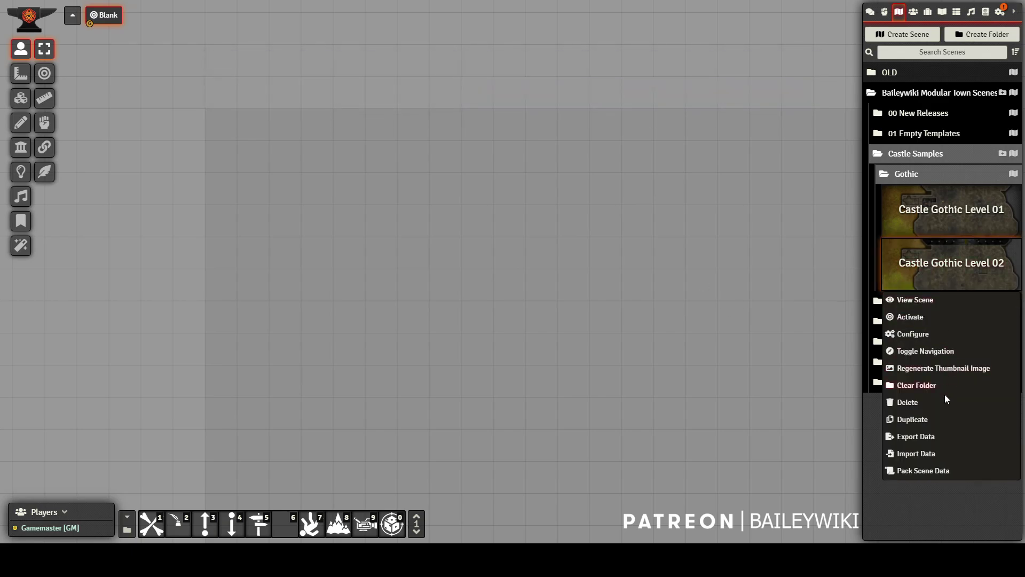
pyautogui.click(934, 471)
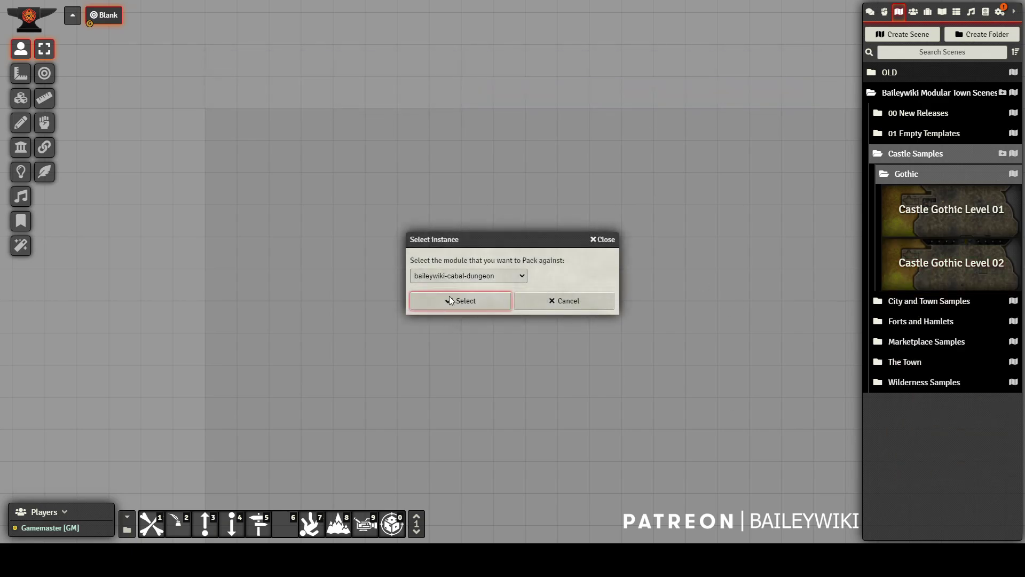
pyautogui.click(515, 275)
pyautogui.click(476, 303)
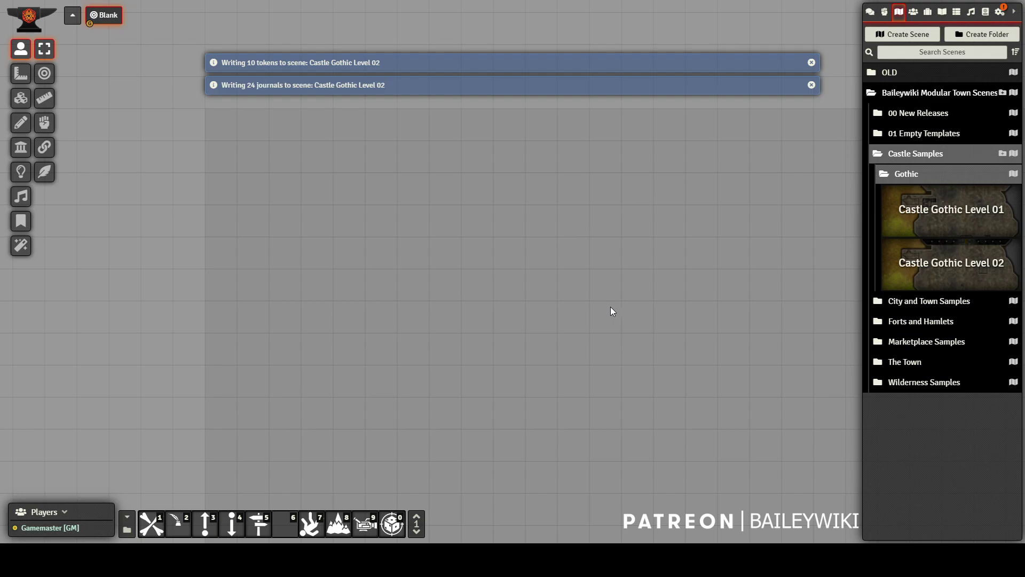
pyautogui.click(903, 175)
pyautogui.click(913, 155)
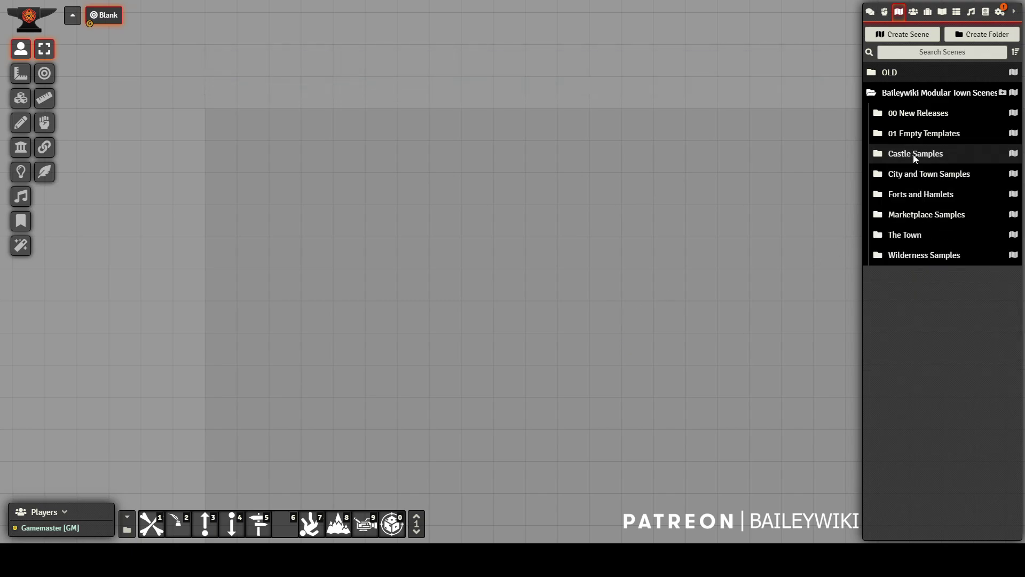
pyautogui.click(924, 93)
# Unlock the Baileywiki Maps Town scene compendium for editing.
pyautogui.click(986, 13)
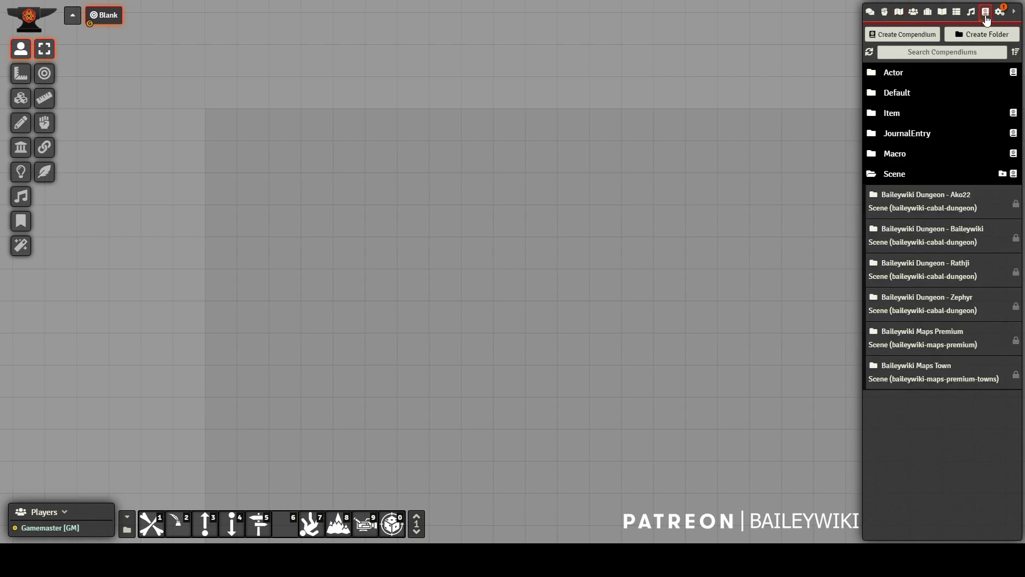
pyautogui.rightClick(919, 371)
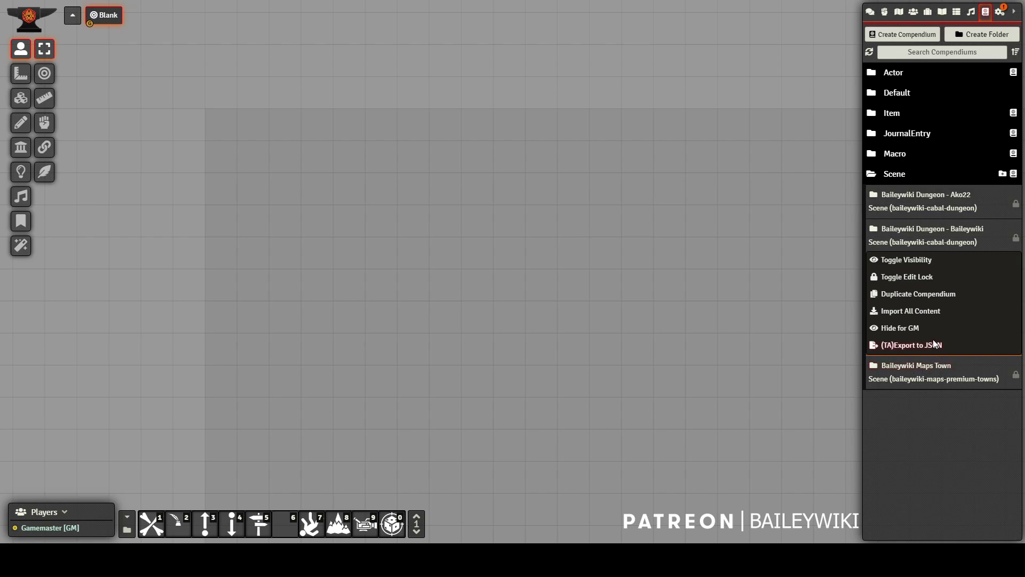
pyautogui.click(908, 277)
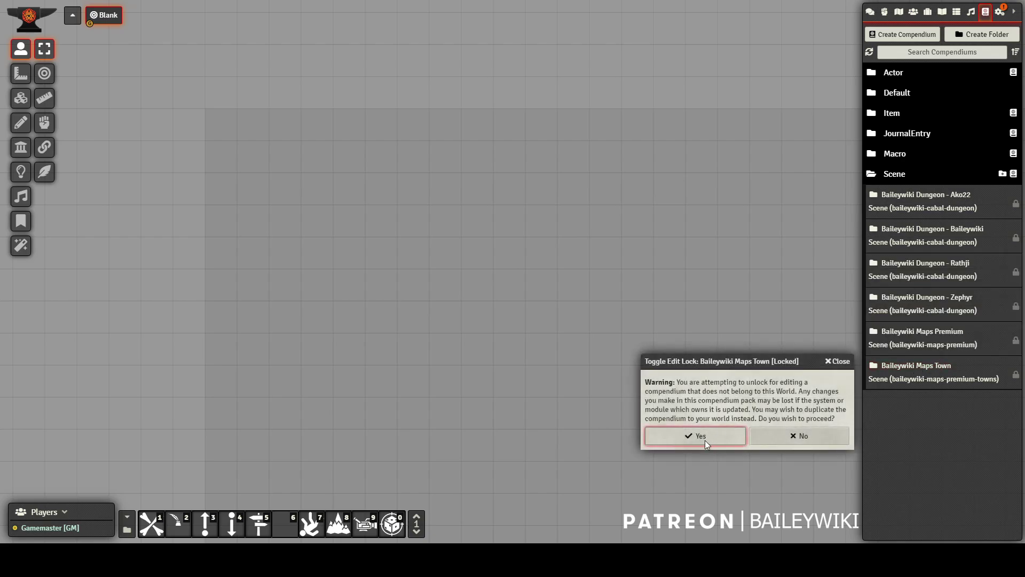
pyautogui.click(701, 436)
# Export the Baileywiki Modular Town Scenes folder to the Baileywiki Maps Town compendium without merging by name.
pyautogui.click(898, 11)
pyautogui.click(929, 93)
pyautogui.rightClick(929, 94)
pyautogui.click(929, 95)
pyautogui.rightClick(928, 95)
pyautogui.click(902, 216)
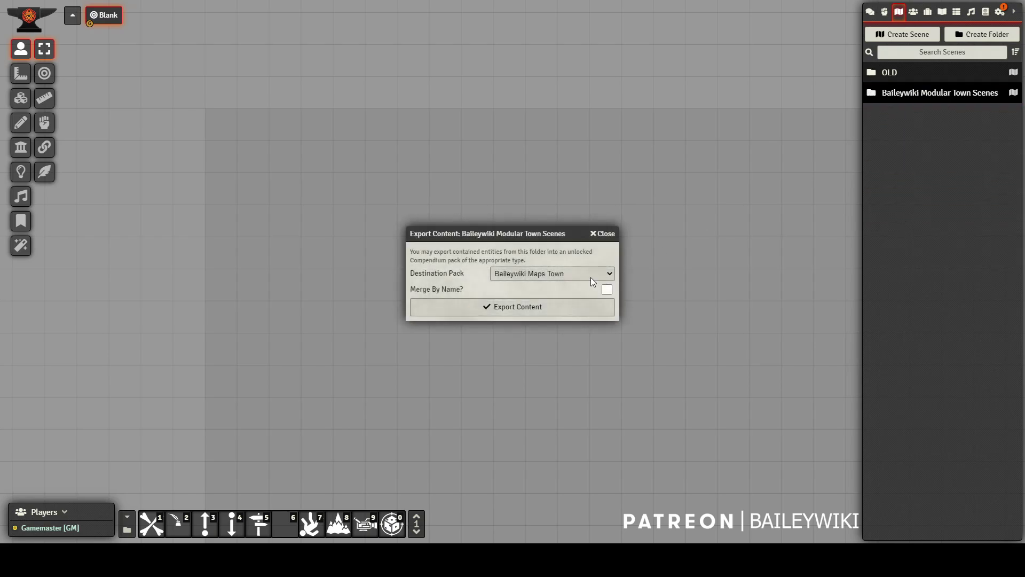
pyautogui.click(536, 306)
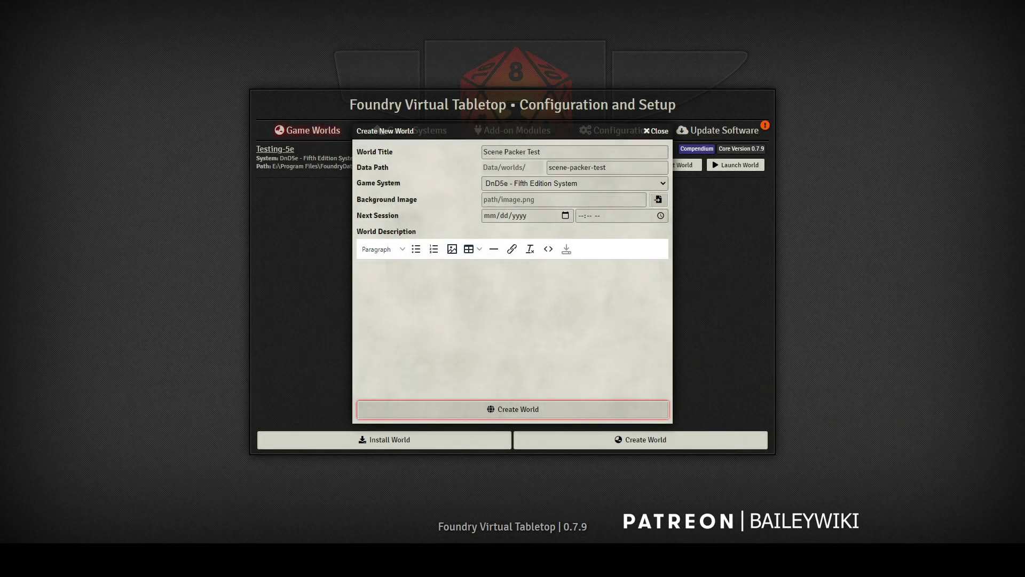
# Create the Scene Packer Test world with the DnD5e system and join its game session as Gamemaster.
pyautogui.click(512, 409)
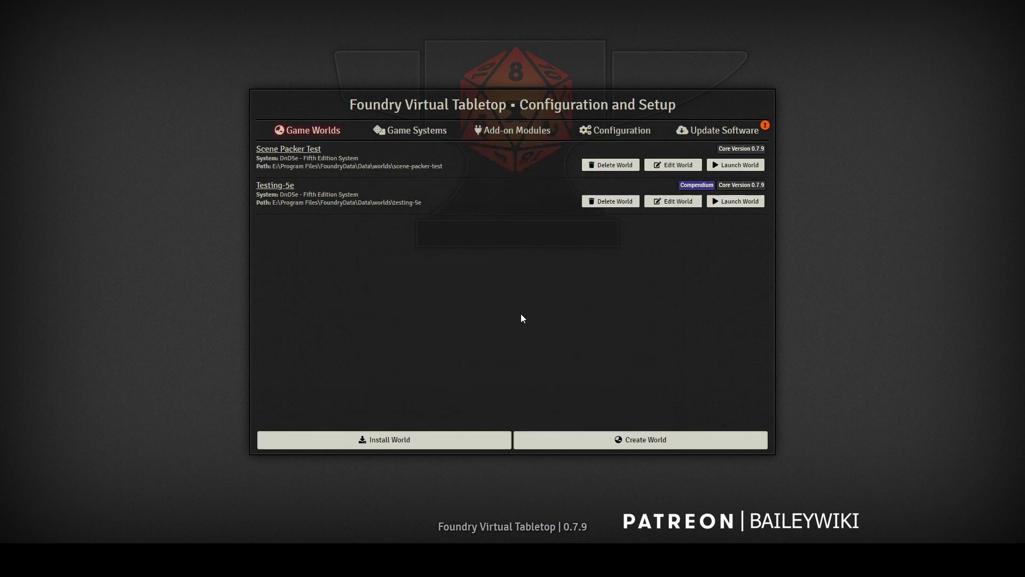
pyautogui.click(725, 165)
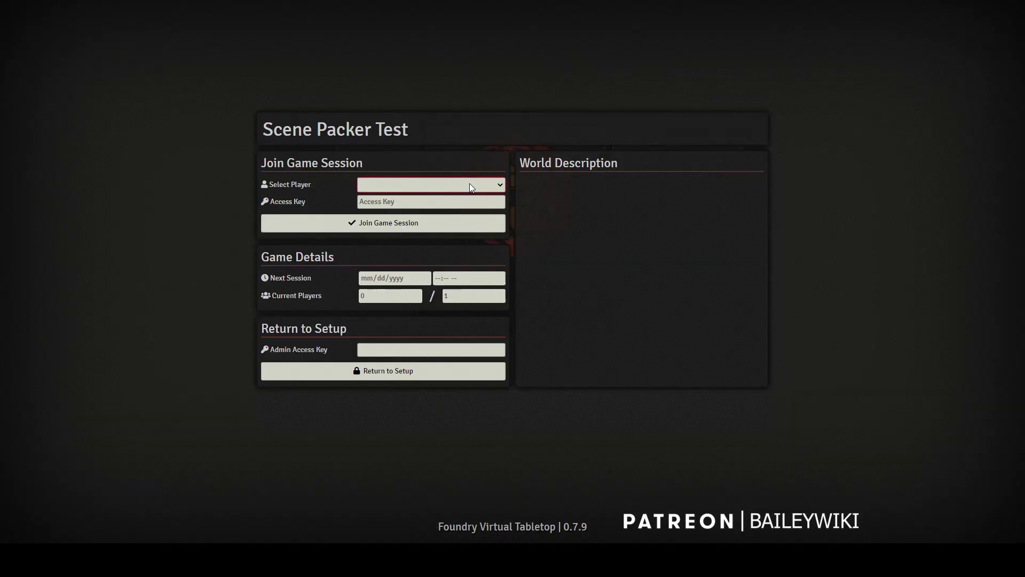
pyautogui.click(414, 230)
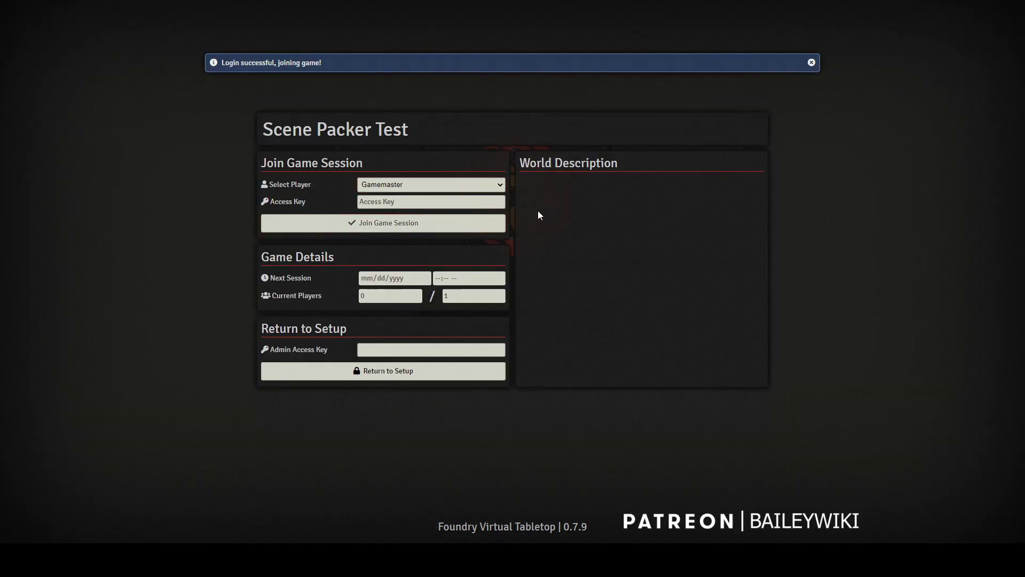
# Activate the modules from Compendium Folders through Token Magic FX for the world and save the module settings.
pyautogui.click(999, 11)
pyautogui.click(947, 133)
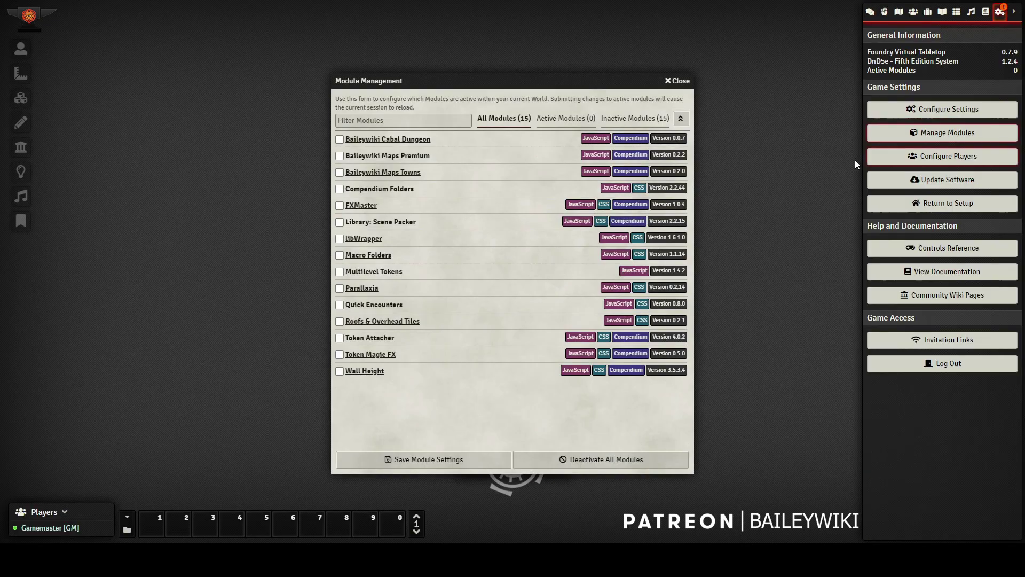
pyautogui.click(339, 188)
pyautogui.click(340, 205)
pyautogui.click(339, 222)
pyautogui.click(340, 238)
pyautogui.click(340, 255)
pyautogui.click(340, 272)
pyautogui.click(340, 288)
pyautogui.click(339, 304)
pyautogui.click(339, 321)
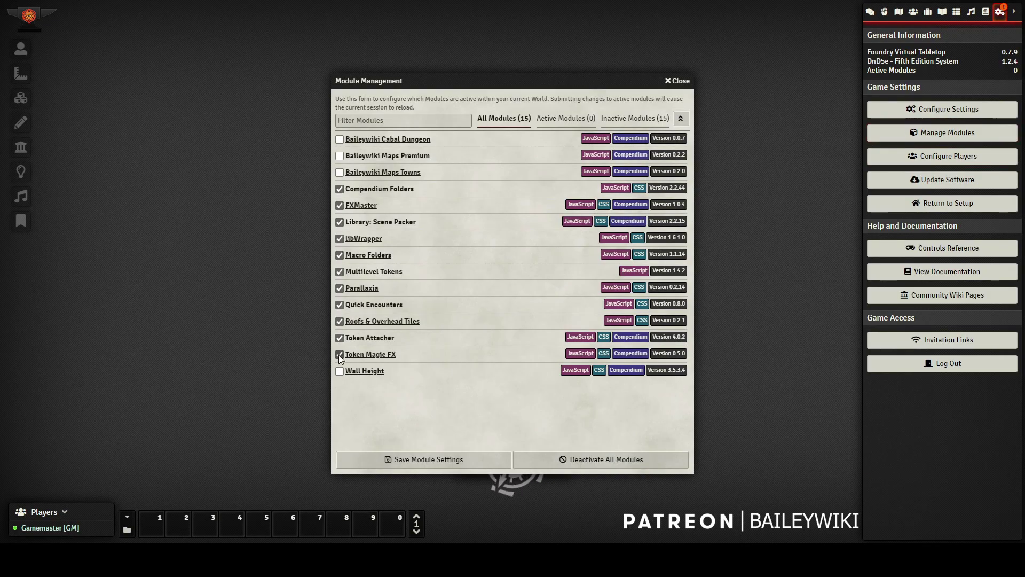
pyautogui.click(435, 460)
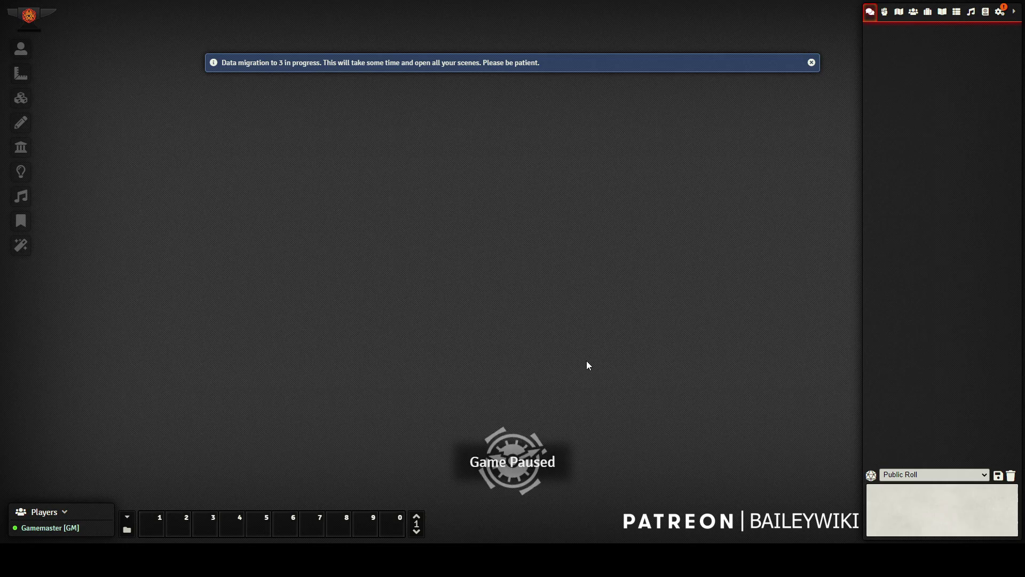
# Import the Baileywiki Modular Town Scenes folder from the Baileywiki Maps Town scene compendium into the world.
pyautogui.click(986, 12)
pyautogui.click(1000, 11)
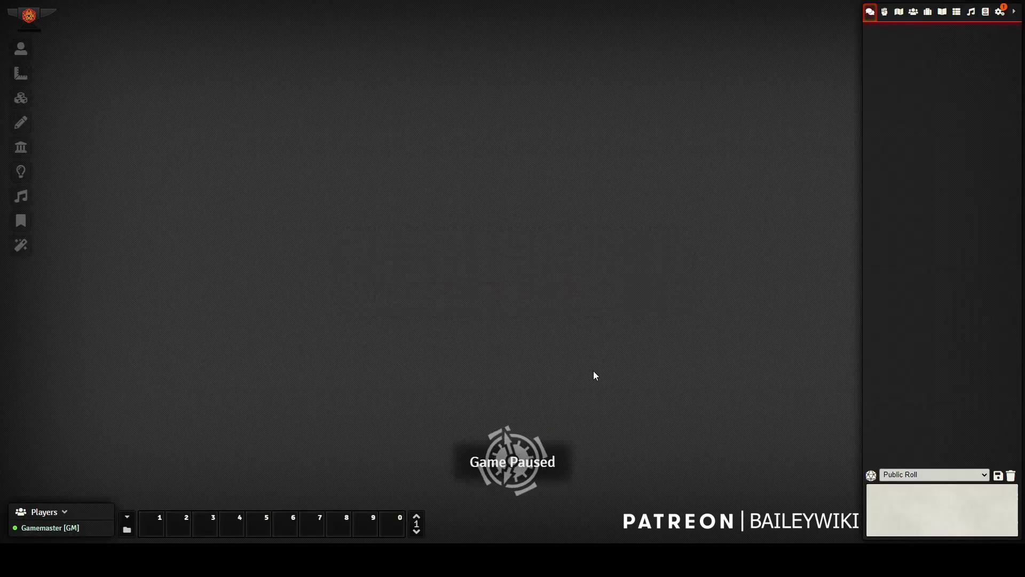
pyautogui.click(986, 12)
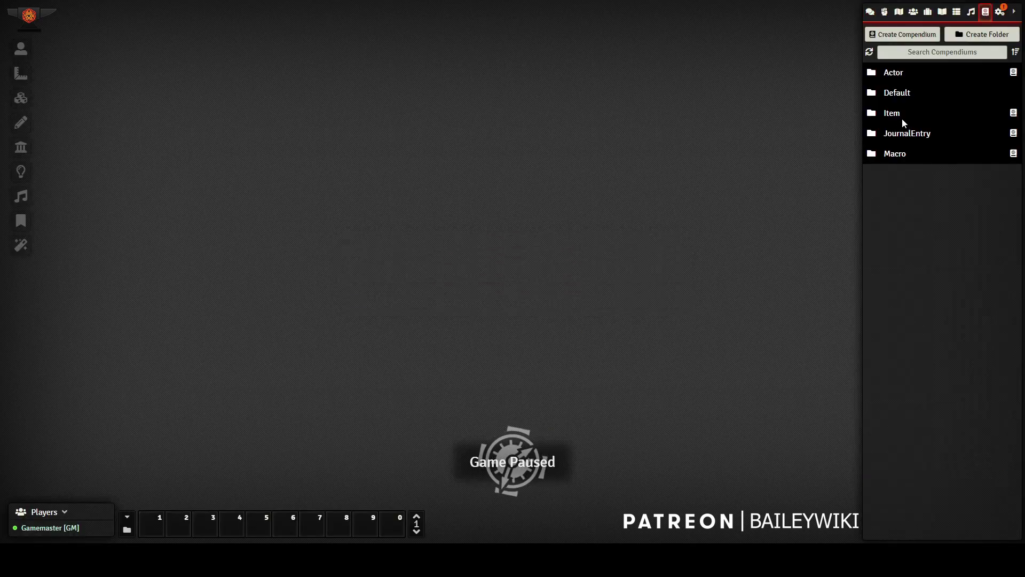
pyautogui.click(896, 94)
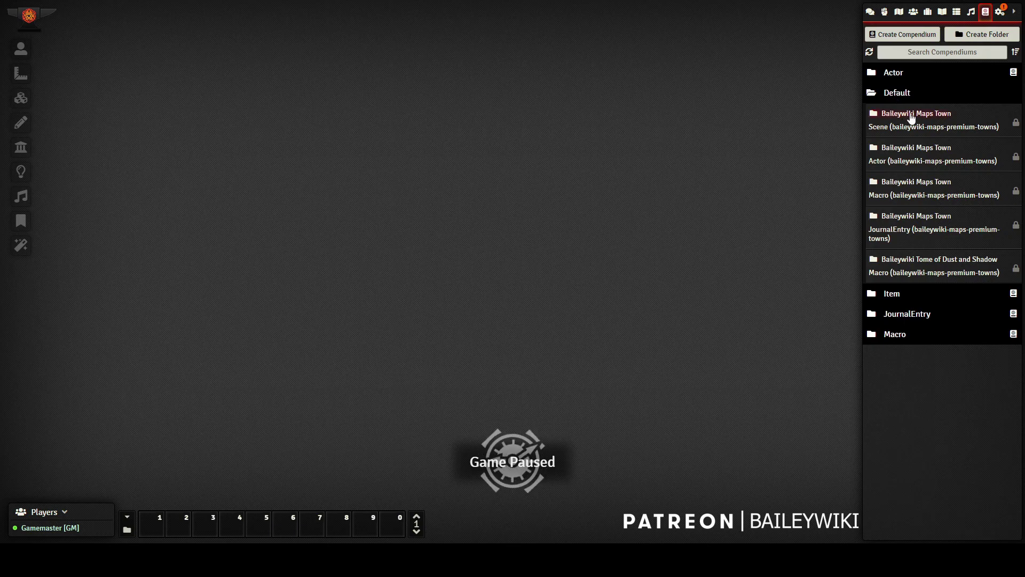
pyautogui.click(906, 115)
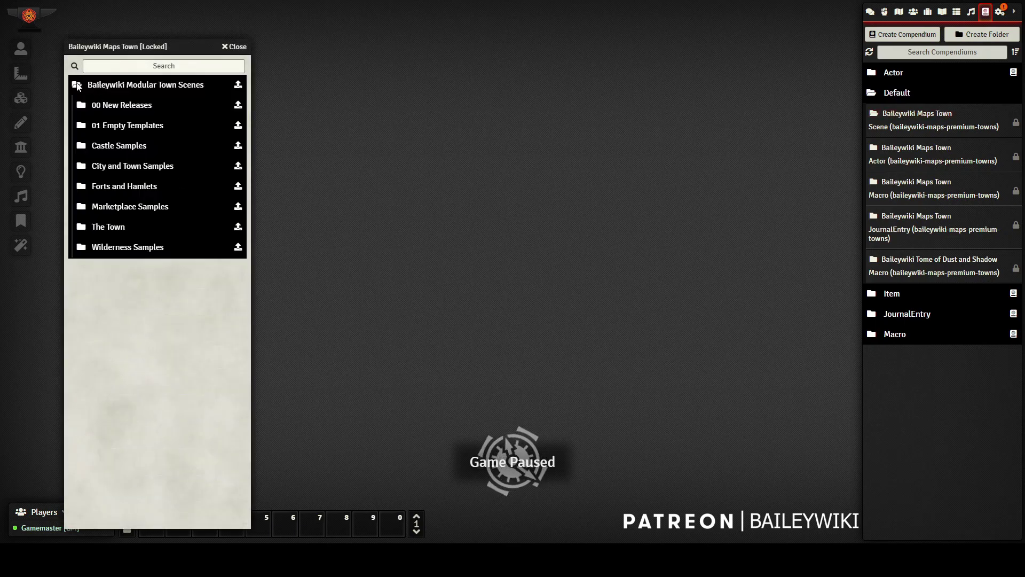
pyautogui.click(77, 86)
pyautogui.click(239, 85)
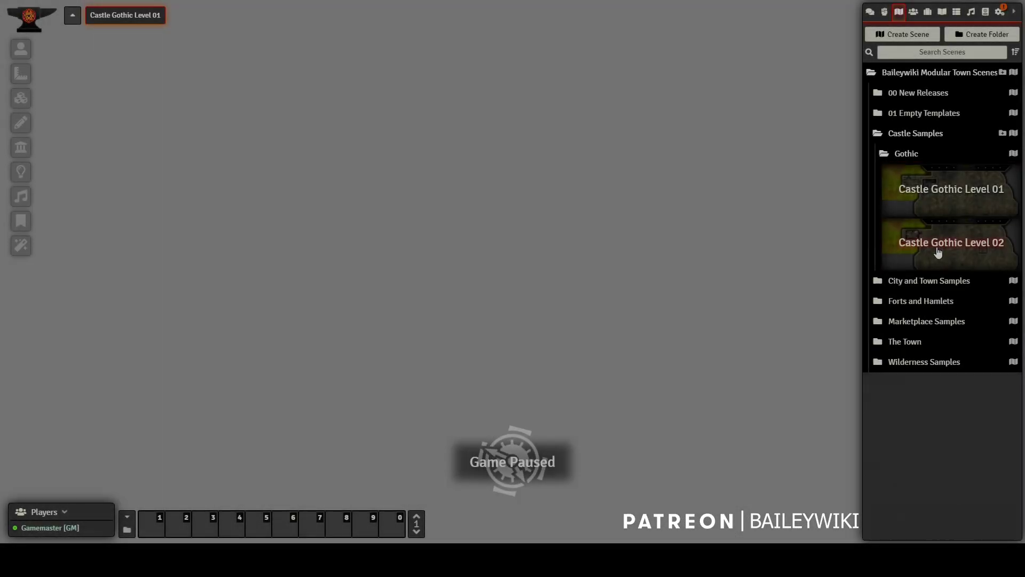
# Add Castle Gothic Level 02 to the scene navigation and view it, dismissing the notifications and the 01 Modular Town journal.
pyautogui.rightClick(904, 256)
pyautogui.click(915, 330)
pyautogui.click(203, 15)
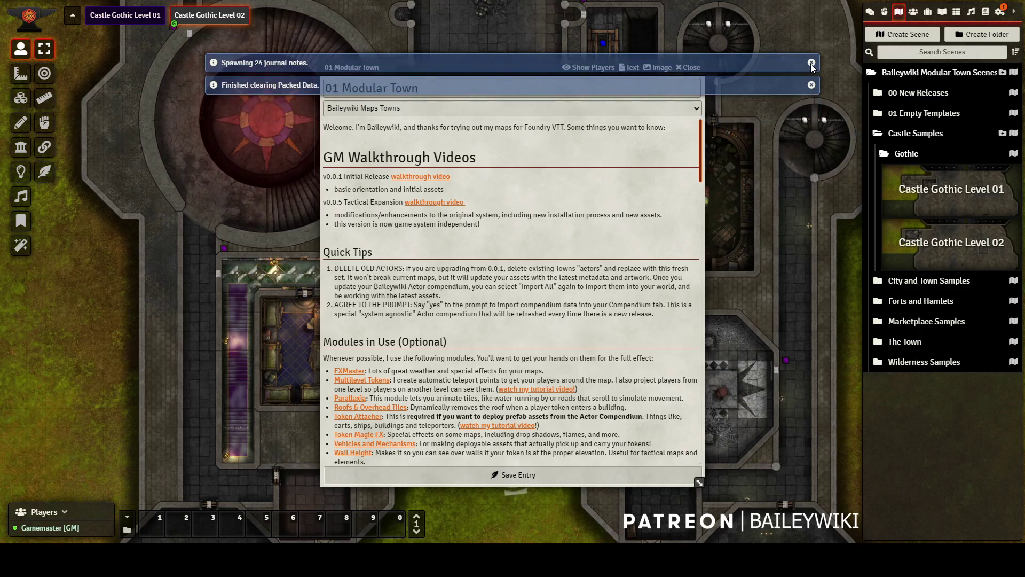
pyautogui.click(811, 63)
pyautogui.click(811, 63)
pyautogui.click(688, 68)
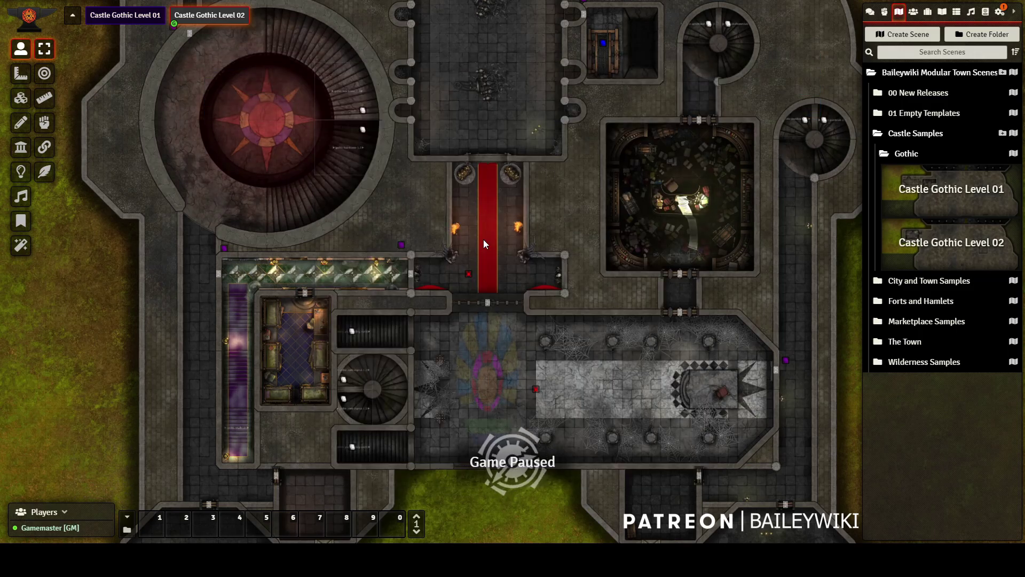
# Run the Hall Monitors Quick Encounter from its map note beside the red carpet, and close the encounter windows.
pyautogui.doubleClick(468, 273)
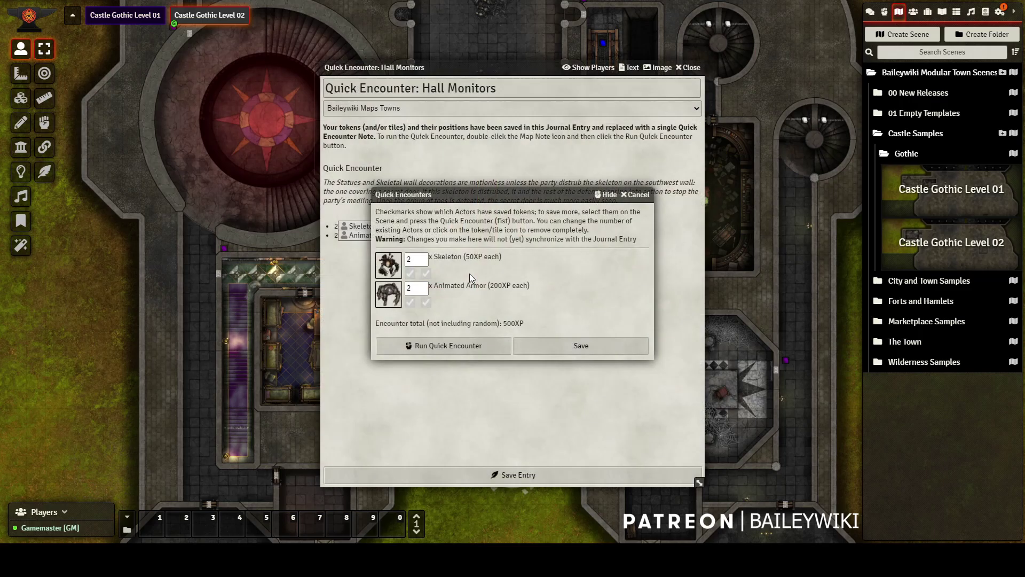
pyautogui.click(454, 347)
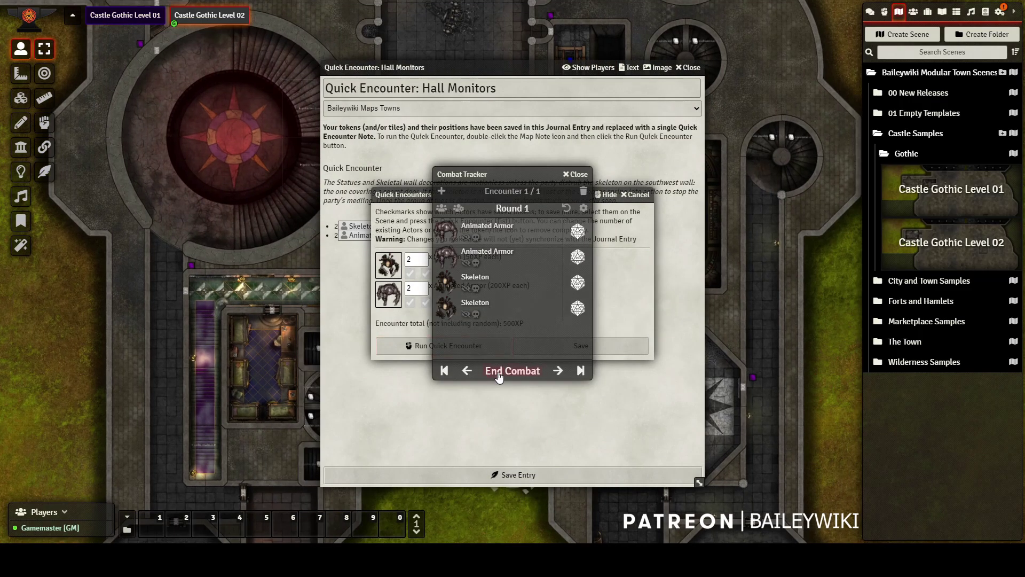
pyautogui.click(575, 175)
pyautogui.click(635, 195)
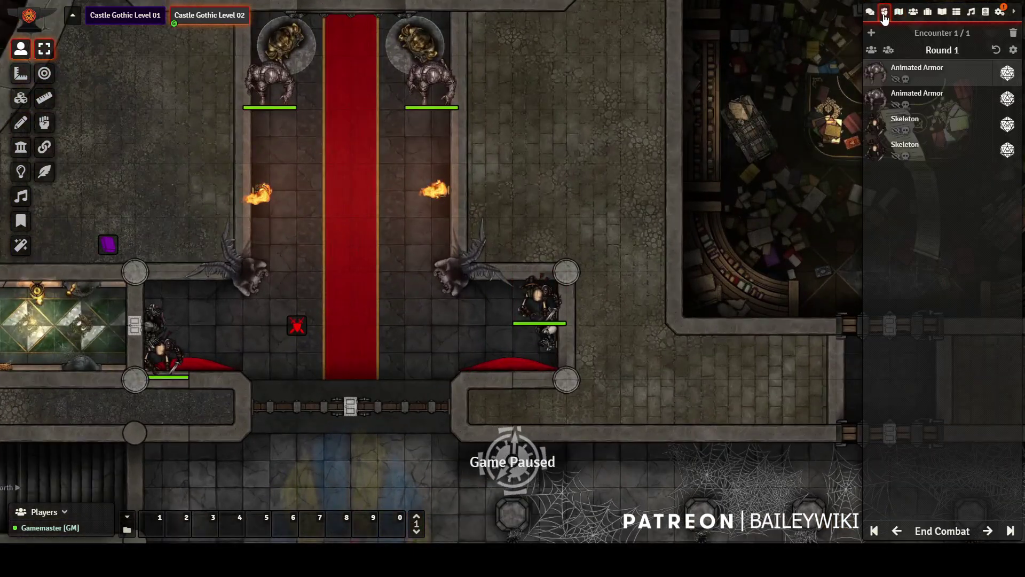
# Move the skeleton token from the hall's eastern alcove onto the edge of the red carpet.
pyautogui.click(533, 318)
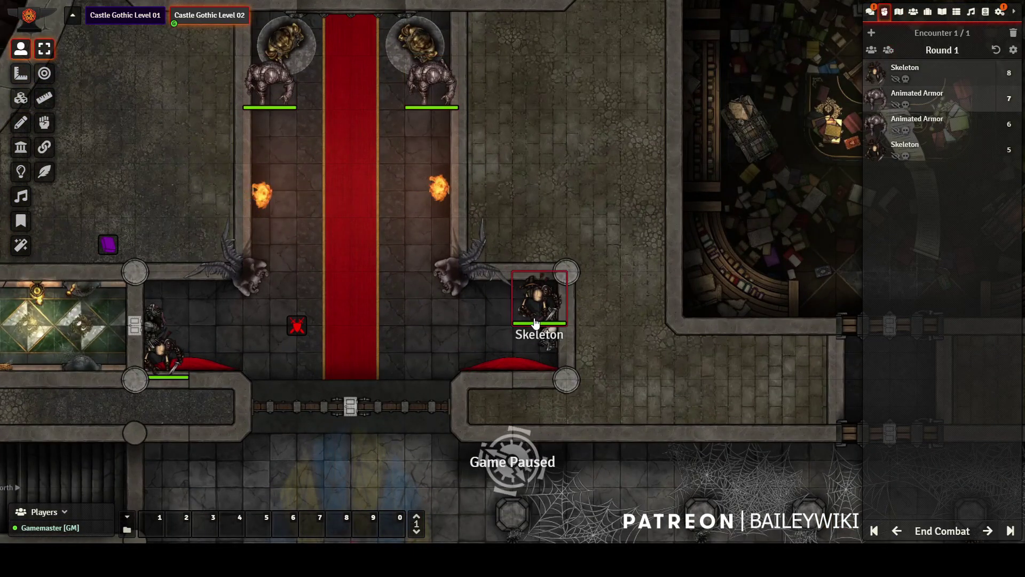
pyautogui.press('Left')
pyautogui.press('Left')
pyautogui.press('Left')
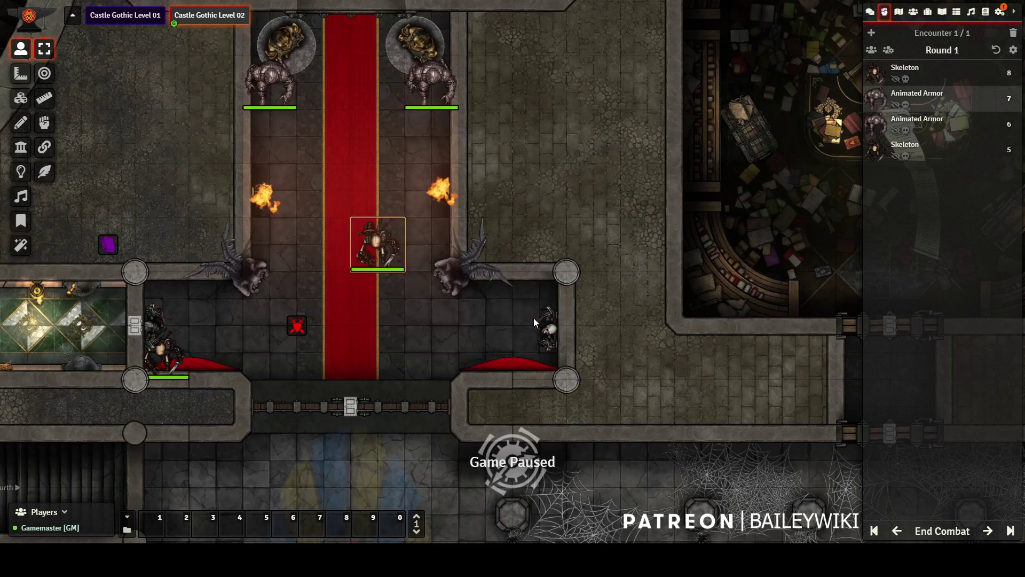
pyautogui.scroll(-3, 542, 207)
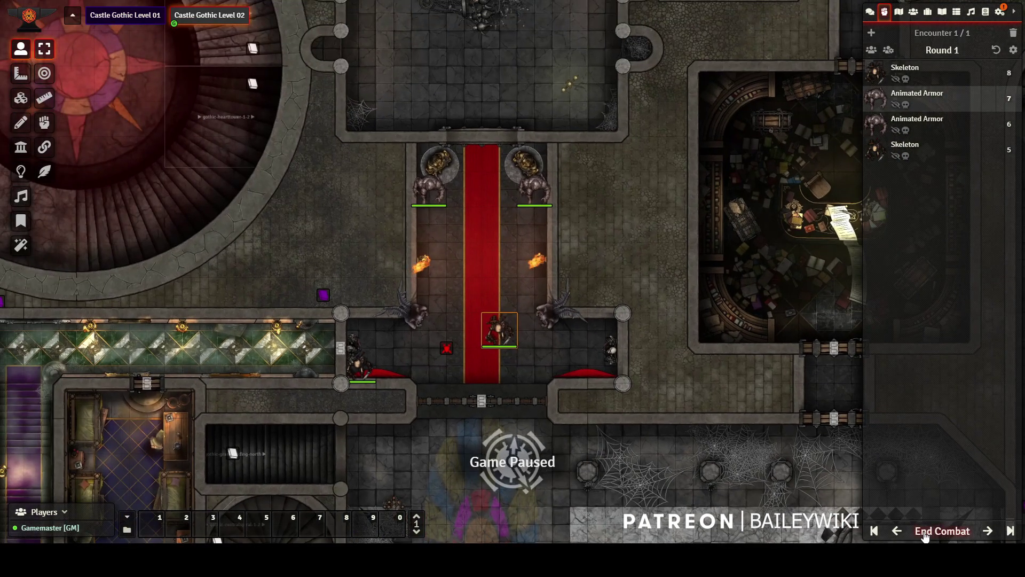
# End the combat encounter and delete all the skeleton and animated armor tokens from the hall.
pyautogui.click(925, 534)
pyautogui.click(461, 290)
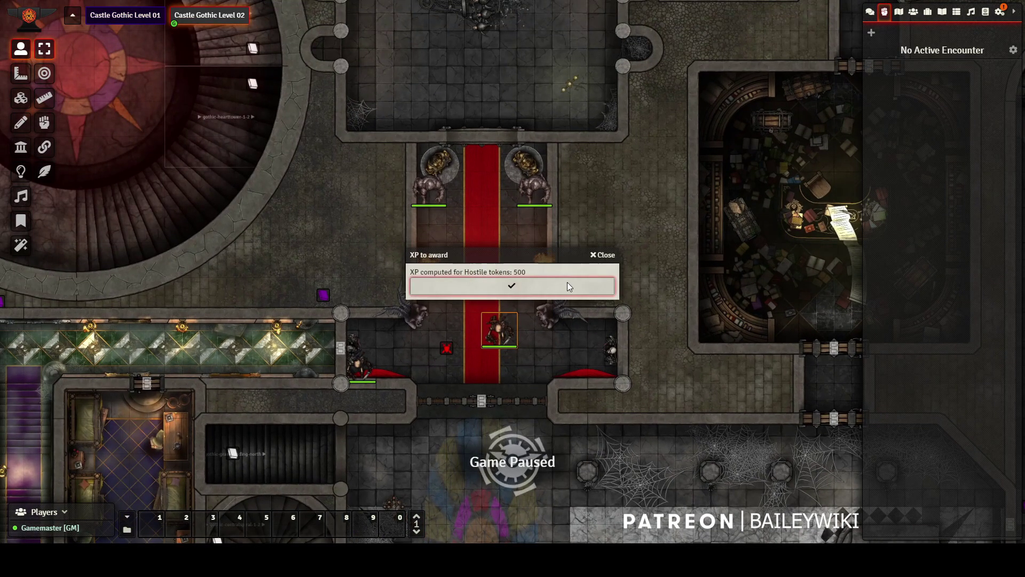
pyautogui.moveTo(338, 166); pyautogui.dragTo(571, 385)
pyautogui.press('Delete')
# Reopen the Hall Monitors Quick Encounter to check it, close it, and open the stair note on the northern staircase.
pyautogui.doubleClick(447, 348)
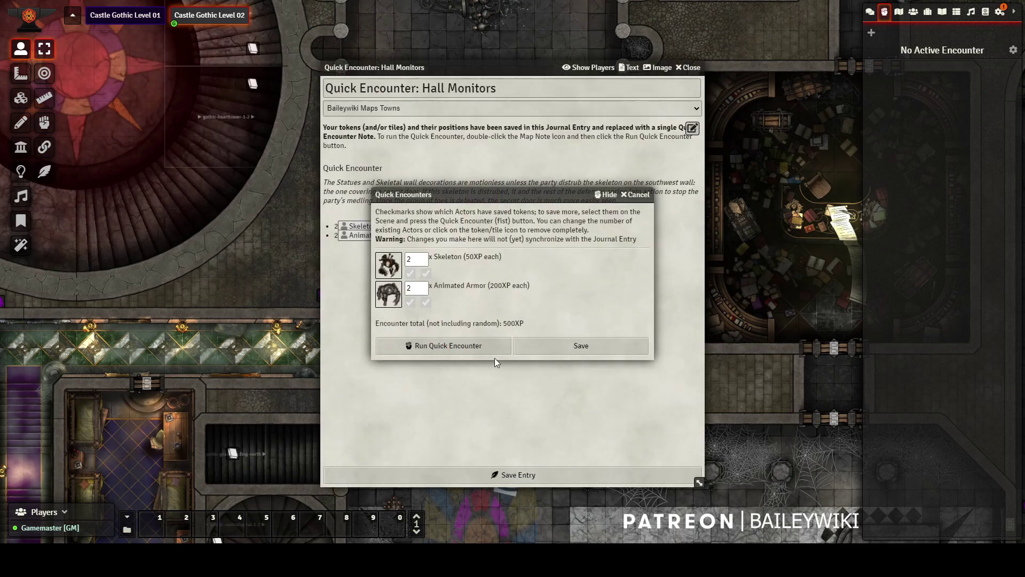
pyautogui.click(635, 195)
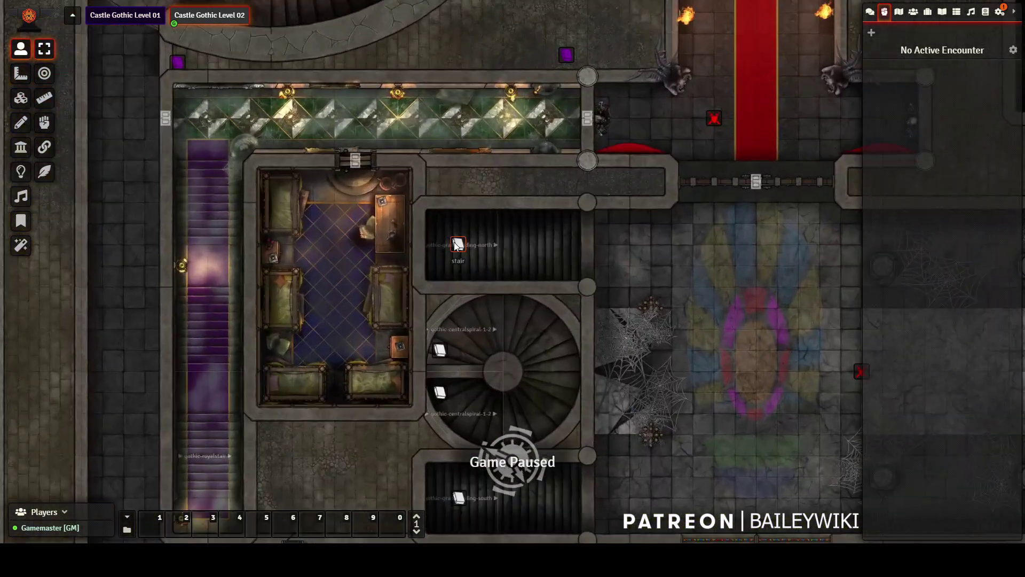
pyautogui.doubleClick(455, 246)
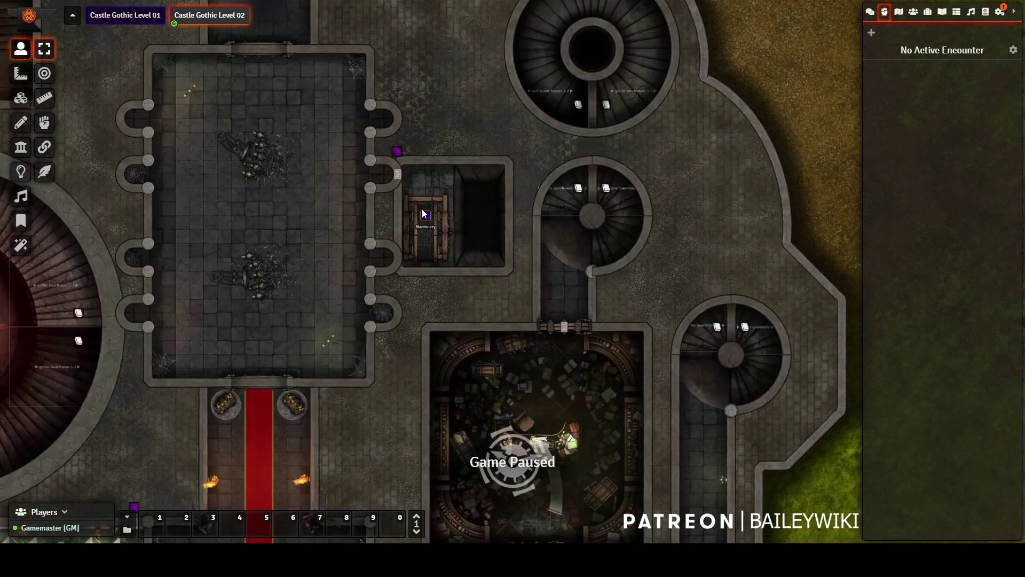
# Switch to Castle Gothic Level 01 to unpack it, and examine the restored tokens and notes around the dining hall.
pyautogui.click(140, 21)
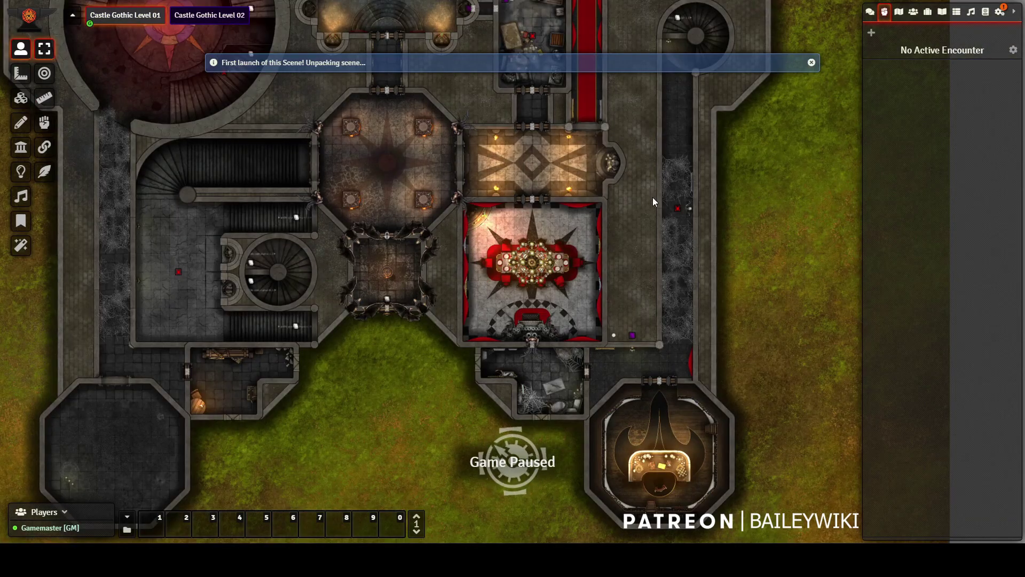
pyautogui.scroll(4, 593, 260)
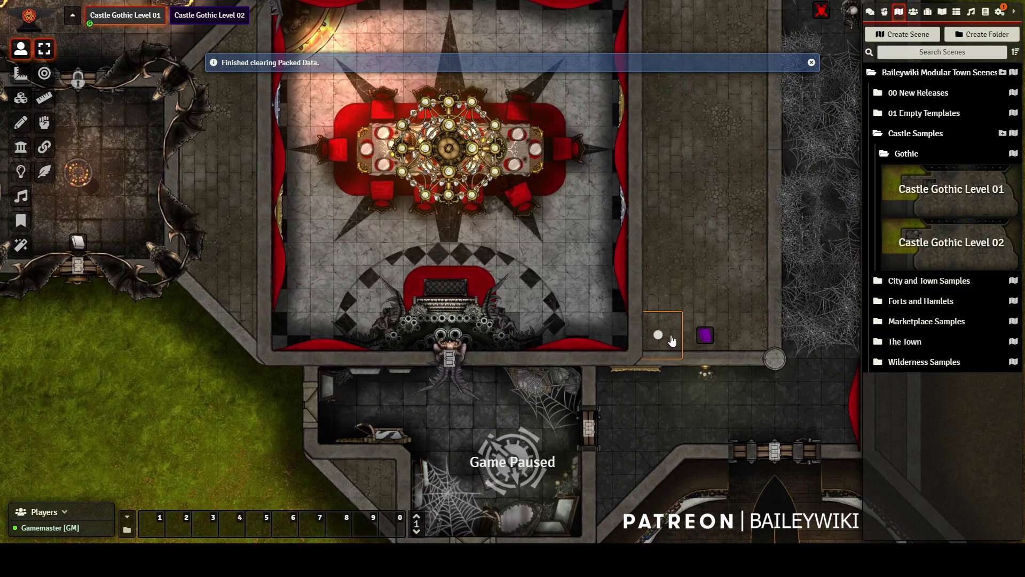
pyautogui.scroll(-5, 545, 290)
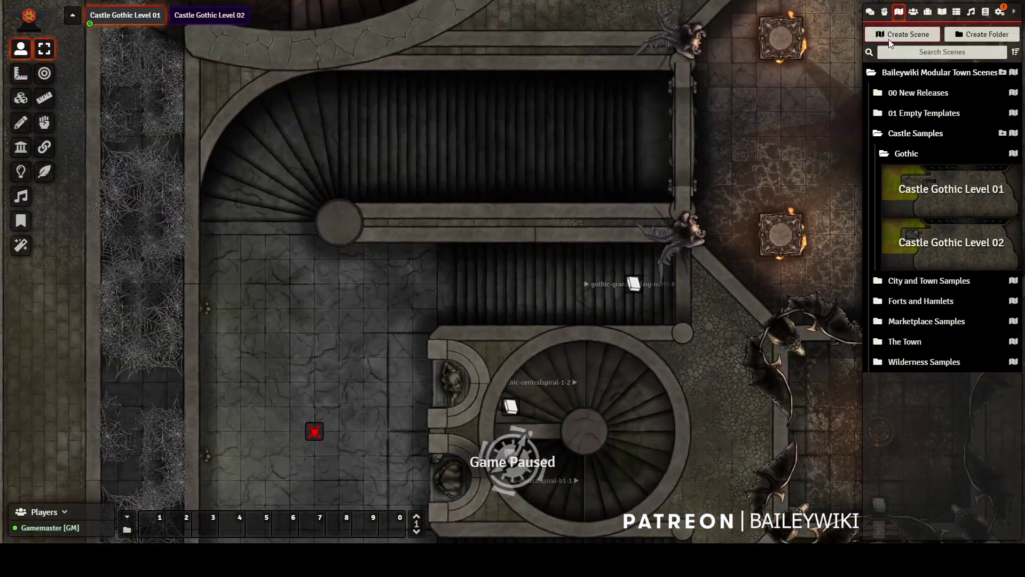
# Expand the Baileywiki Maps Towns actor folder to review the imported actors.
pyautogui.click(913, 12)
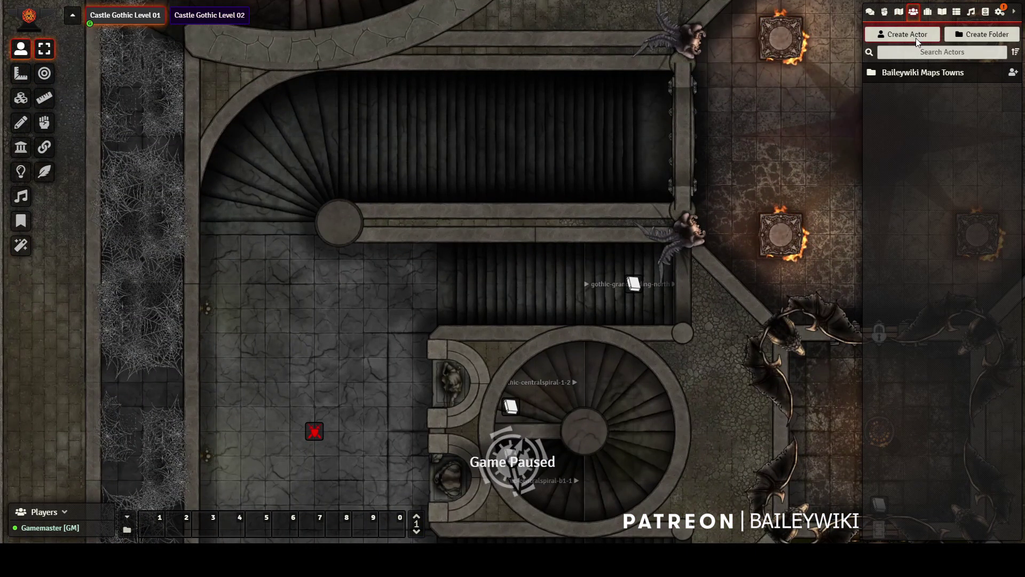
pyautogui.click(902, 33)
pyautogui.click(901, 72)
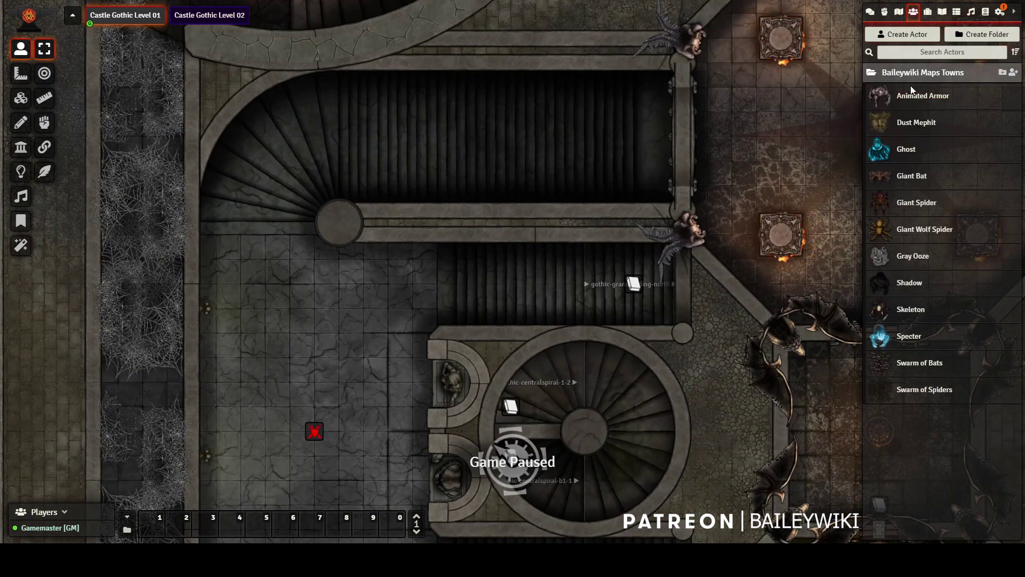
# Switch to Castle Gothic Level 02 and examine its restored notes, stairs and encounter markers.
pyautogui.moveTo(911, 93); pyautogui.dragTo(372, 304)
pyautogui.press('Up')
pyautogui.press('Right')
pyautogui.press('Right')
pyautogui.press('Right')
pyautogui.press('Right')
pyautogui.press('Right')
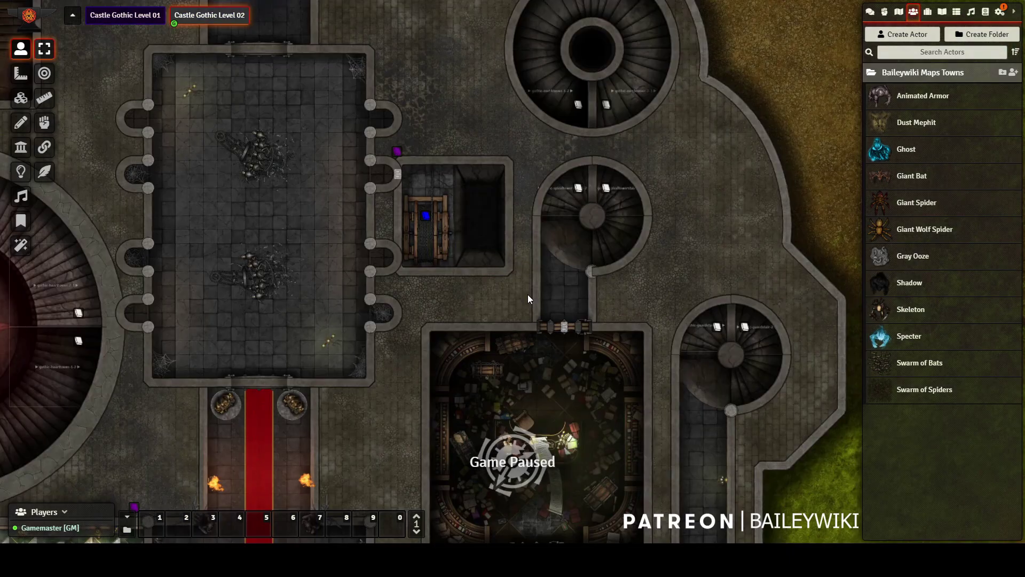
pyautogui.press('Right')
pyautogui.press('Right')
pyautogui.press('Right')
pyautogui.press('Down')
pyautogui.press('Right')
pyautogui.press('Down')
pyautogui.press('Right')
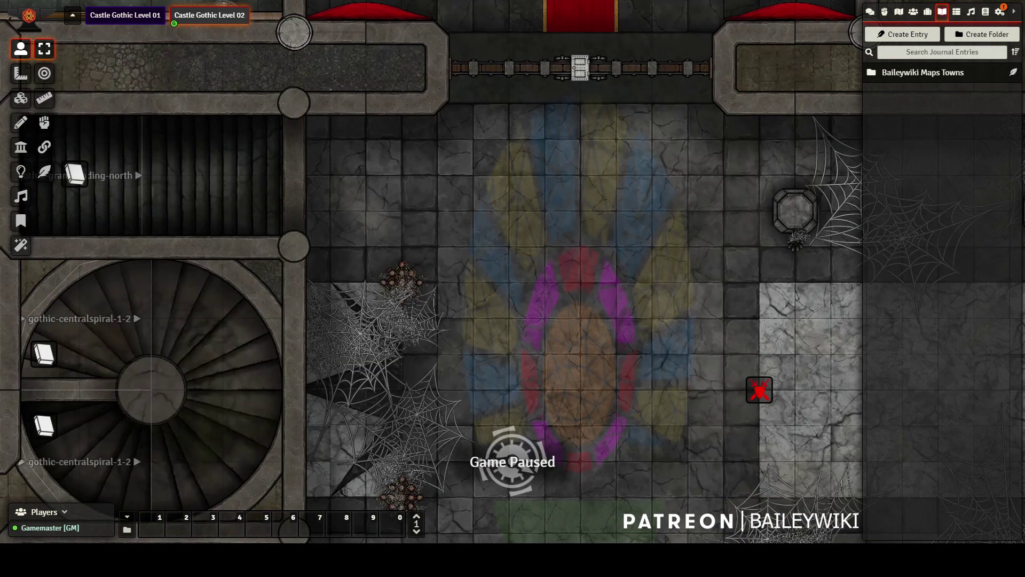
# Expand the Baileywiki Maps Towns journal folder and compare its entries with the notes placed in the throne hall.
pyautogui.click(923, 72)
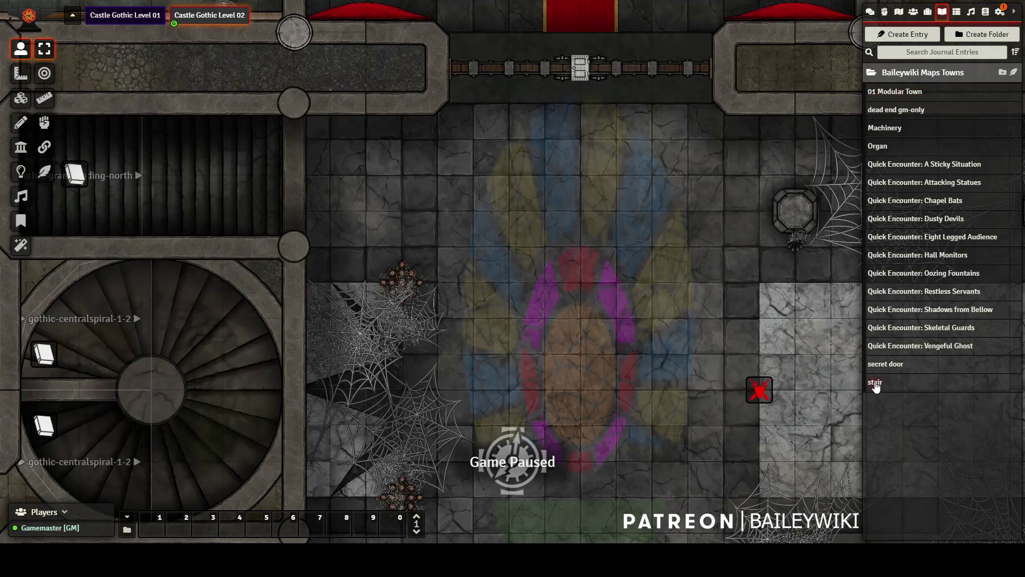
pyautogui.scroll(-10, 440, 209)
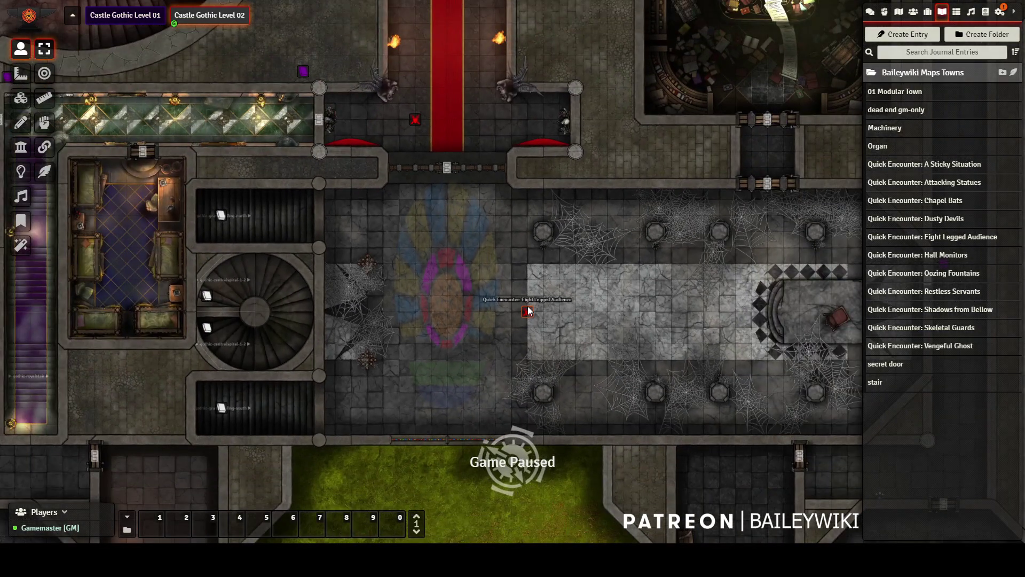
pyautogui.moveTo(662, 307); pyautogui.dragTo(544, 345)
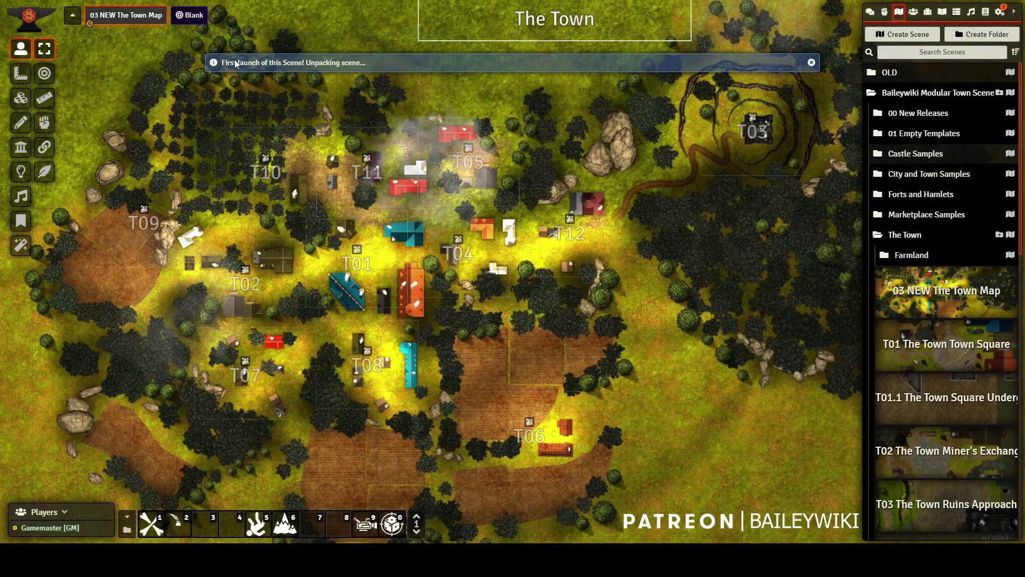
# Read the 01 Modular Town journal entry through to its end and close it.
pyautogui.scroll(-15, 569, 365)
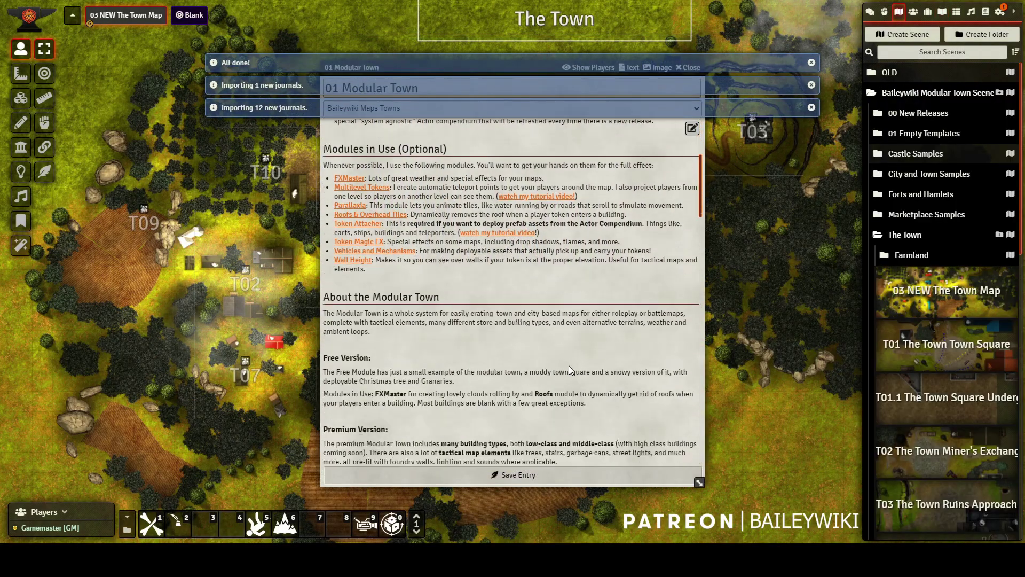
pyautogui.scroll(-15, 570, 364)
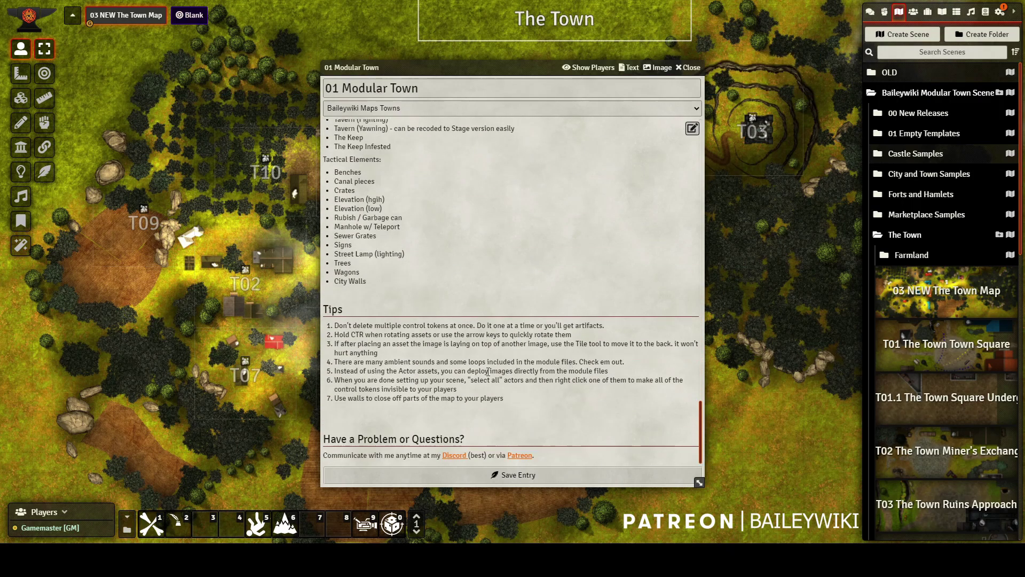
pyautogui.click(502, 476)
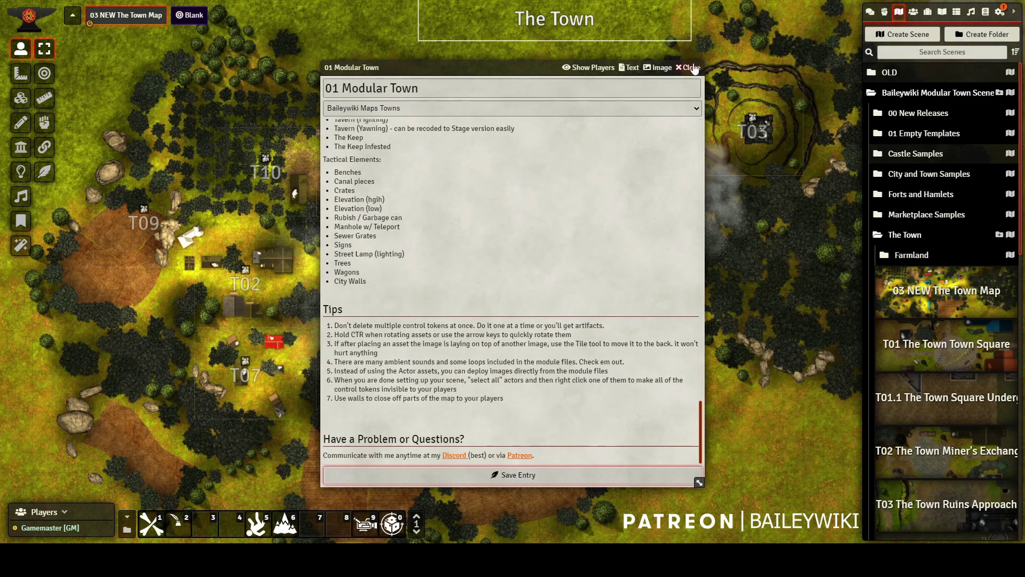
# Check the map note configurations of the T03 Ruins and T12 Eastern Road notes on the town map, closing each one.
pyautogui.rightClick(753, 116)
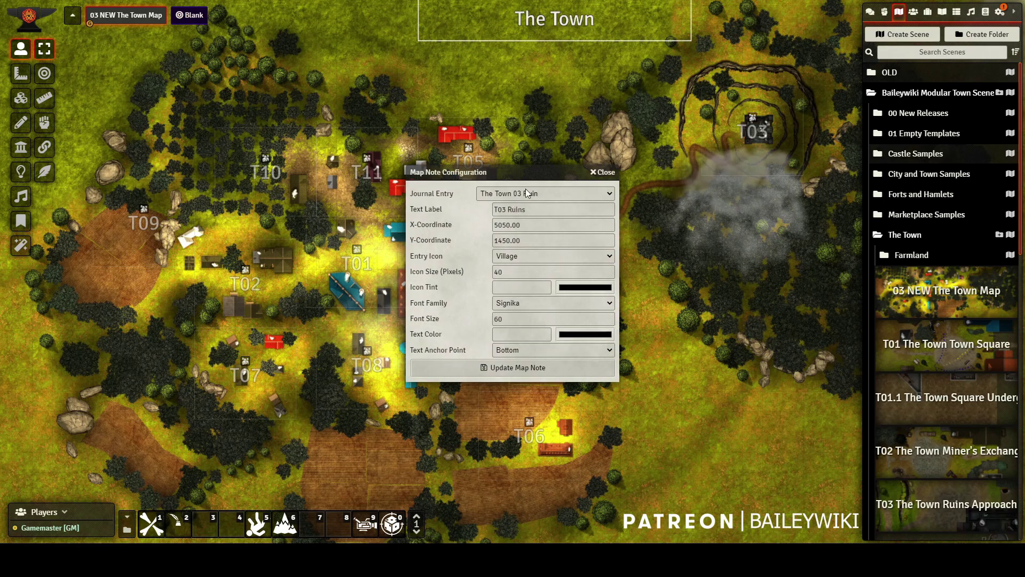
pyautogui.click(603, 172)
pyautogui.rightClick(568, 227)
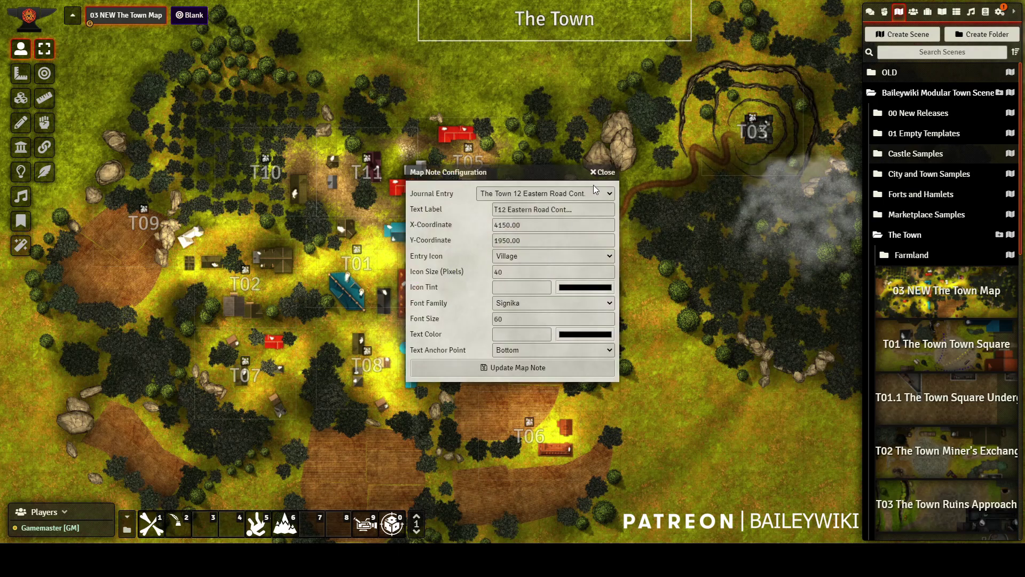
pyautogui.press('Escape')
pyautogui.moveTo(568, 227); pyautogui.dragTo(620, 270)
pyautogui.rightClick(620, 273)
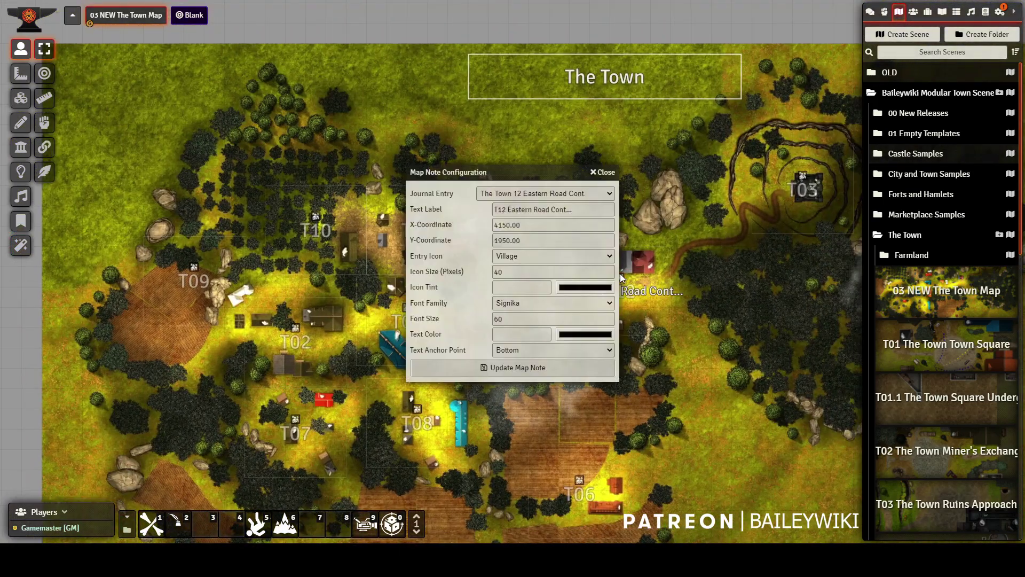
pyautogui.press('Escape')
# Open the T12 note's journal and its linked T12 The Town Sleeping Giant scene, review the scene settings, and close both.
pyautogui.doubleClick(620, 268)
pyautogui.click(395, 129)
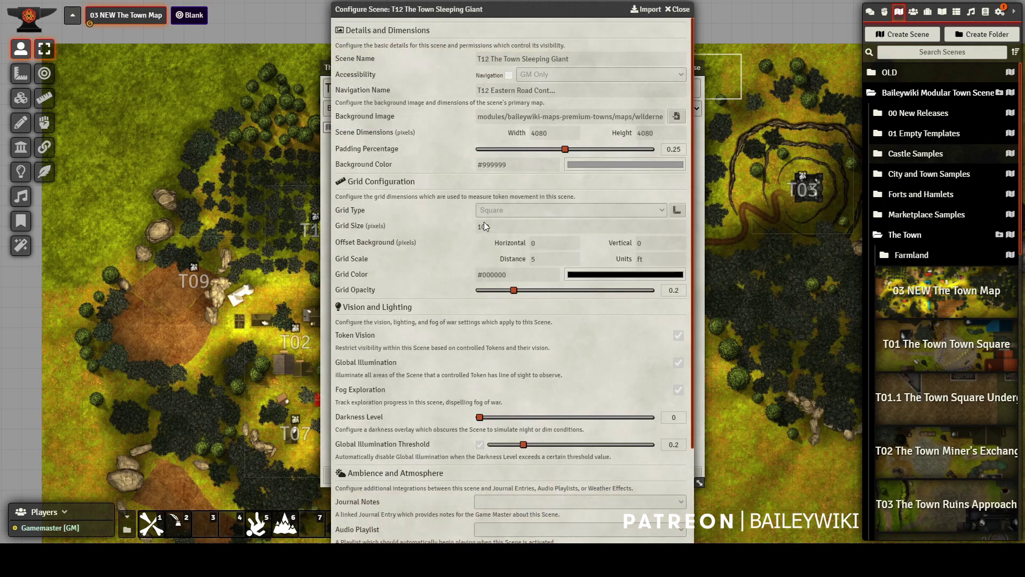
pyautogui.scroll(-3, 439, 354)
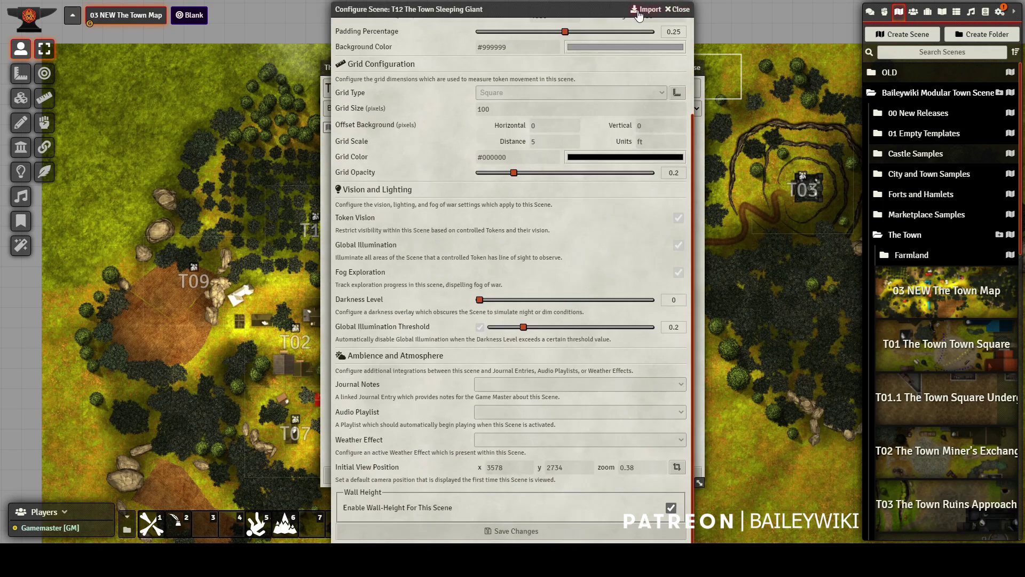
pyautogui.click(677, 9)
pyautogui.click(687, 67)
# Switch to the T01 The Town Town Square scene to unpack it.
pyautogui.scroll(5, 575, 278)
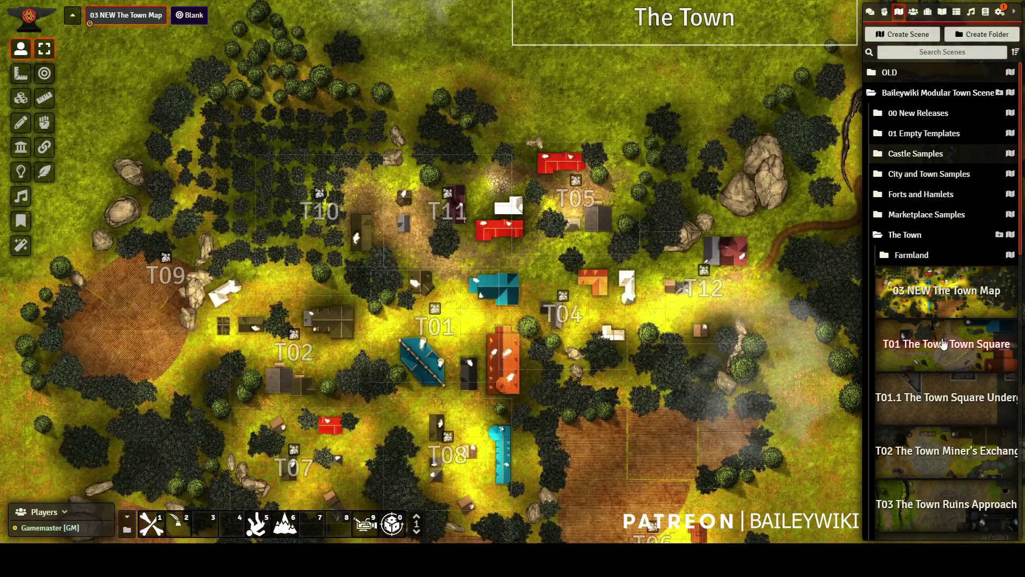
pyautogui.rightClick(943, 343)
pyautogui.click(900, 154)
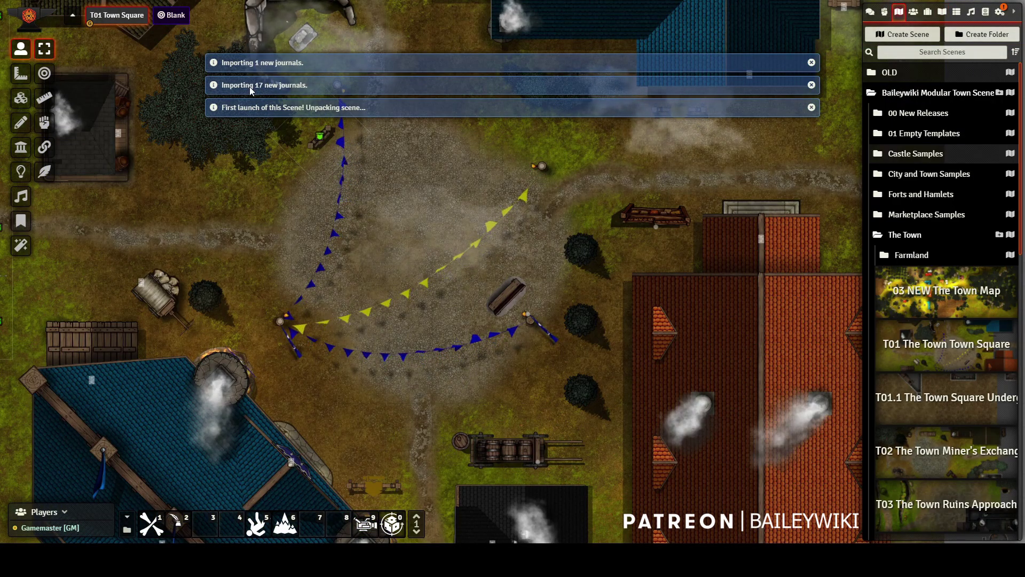
# Check the Town Map note's configuration, close it, and examine the notice board, torch and other notes around the town square.
pyautogui.doubleClick(321, 136)
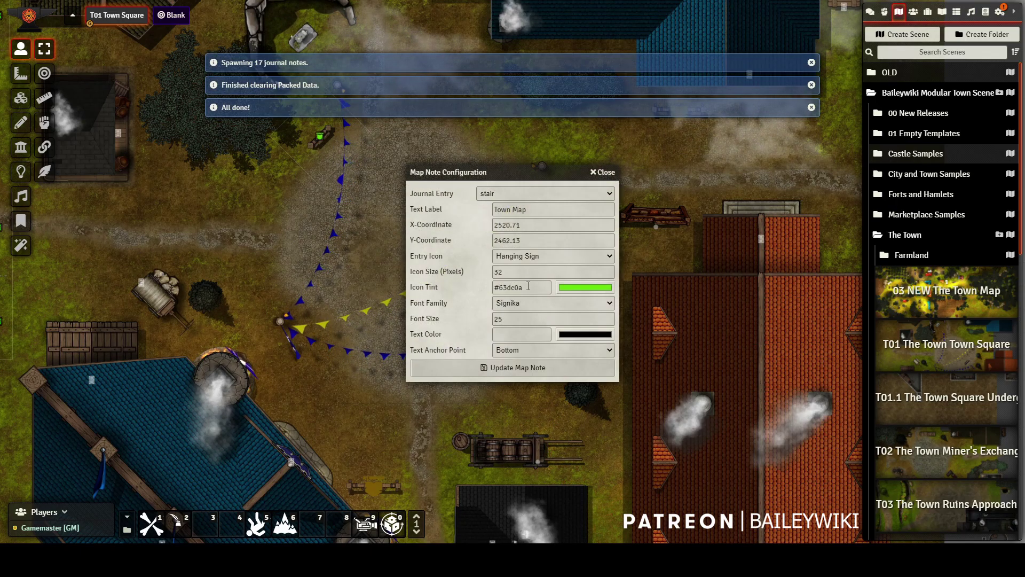
pyautogui.click(600, 171)
pyautogui.moveTo(515, 174); pyautogui.dragTo(418, 154)
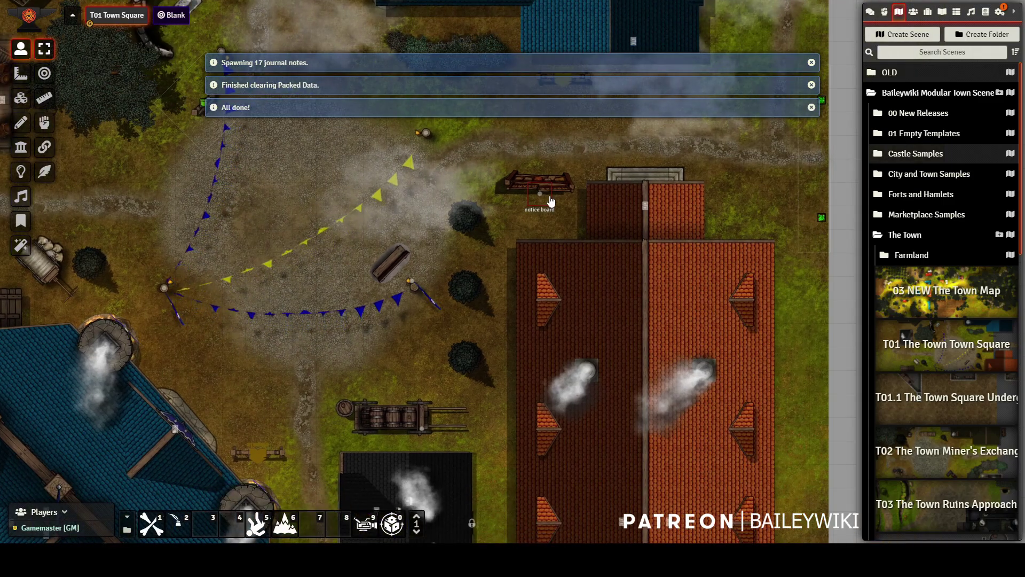
pyautogui.moveTo(479, 178); pyautogui.dragTo(595, 363)
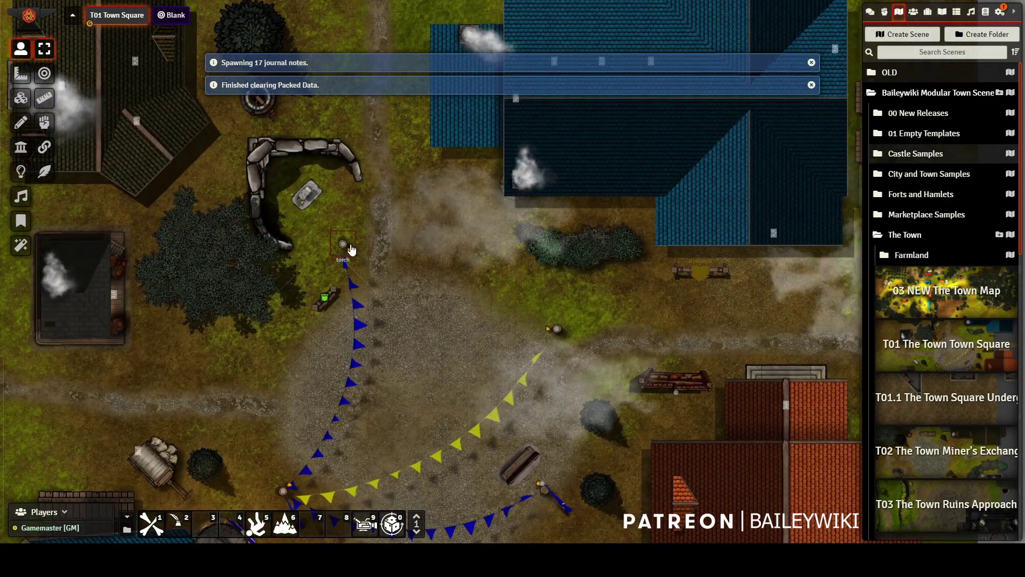
pyautogui.scroll(2, 352, 249)
pyautogui.moveTo(351, 249); pyautogui.dragTo(492, 329)
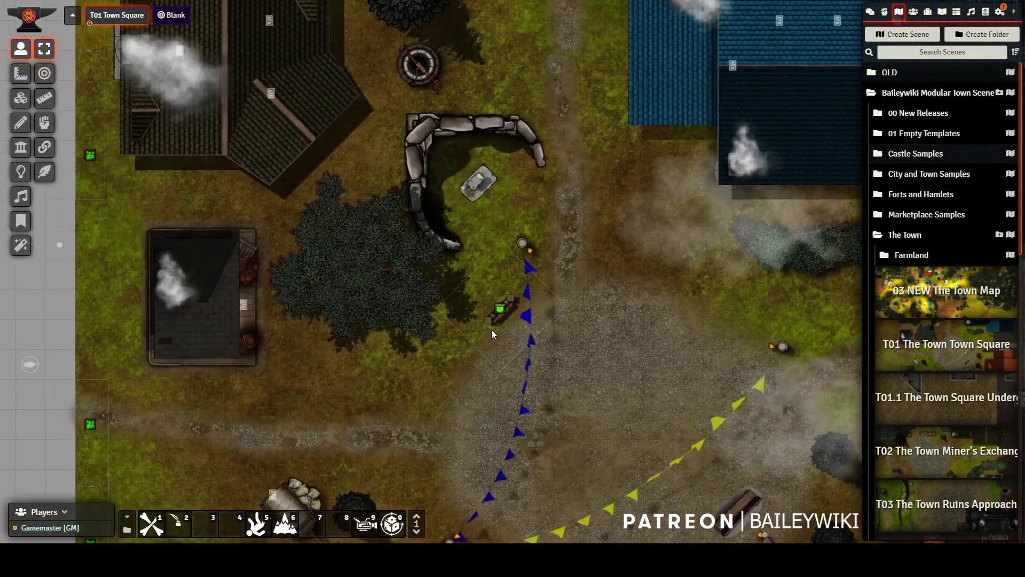
pyautogui.scroll(3, 491, 329)
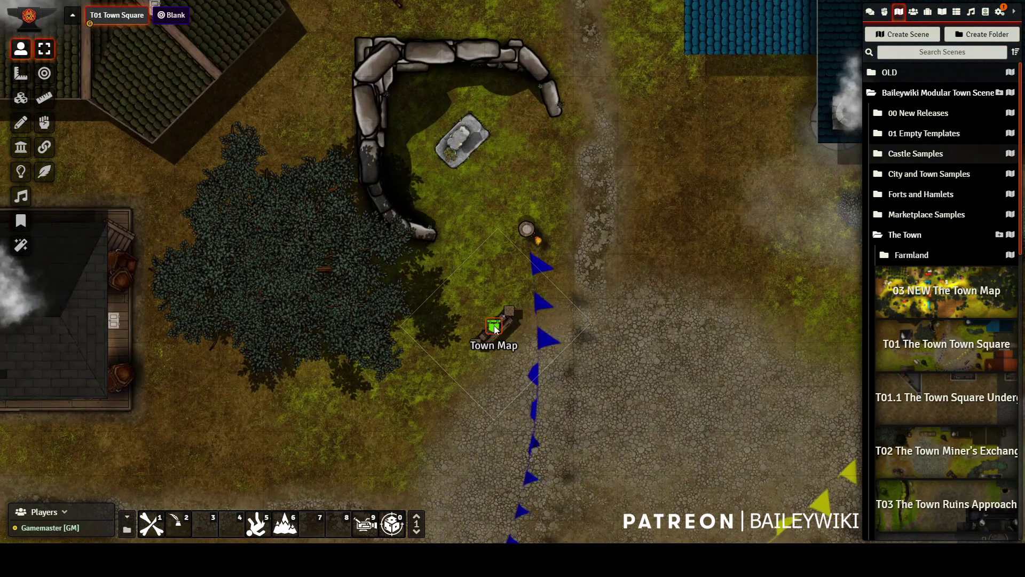
pyautogui.scroll(-5, 495, 328)
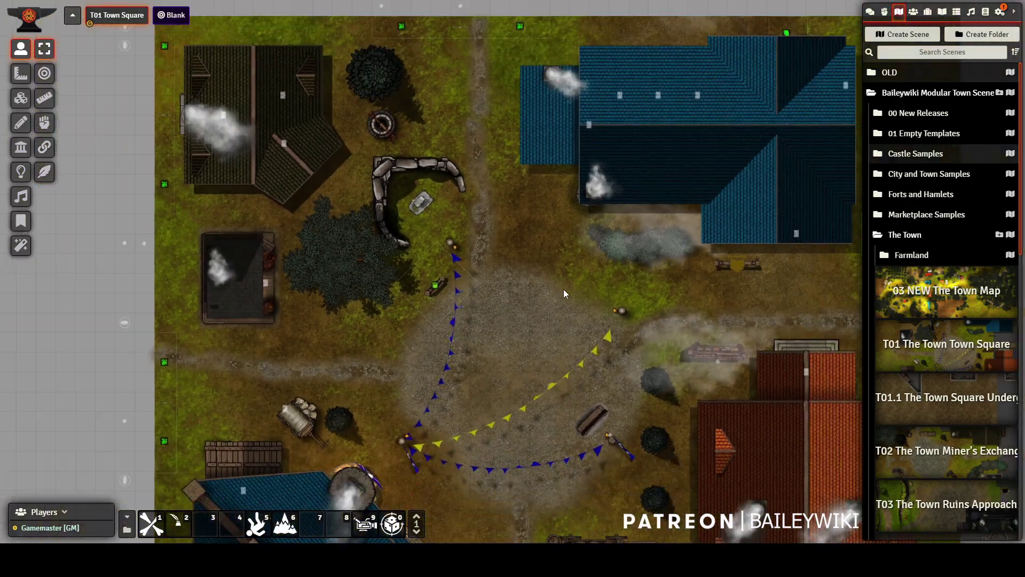
pyautogui.scroll(-3, 569, 290)
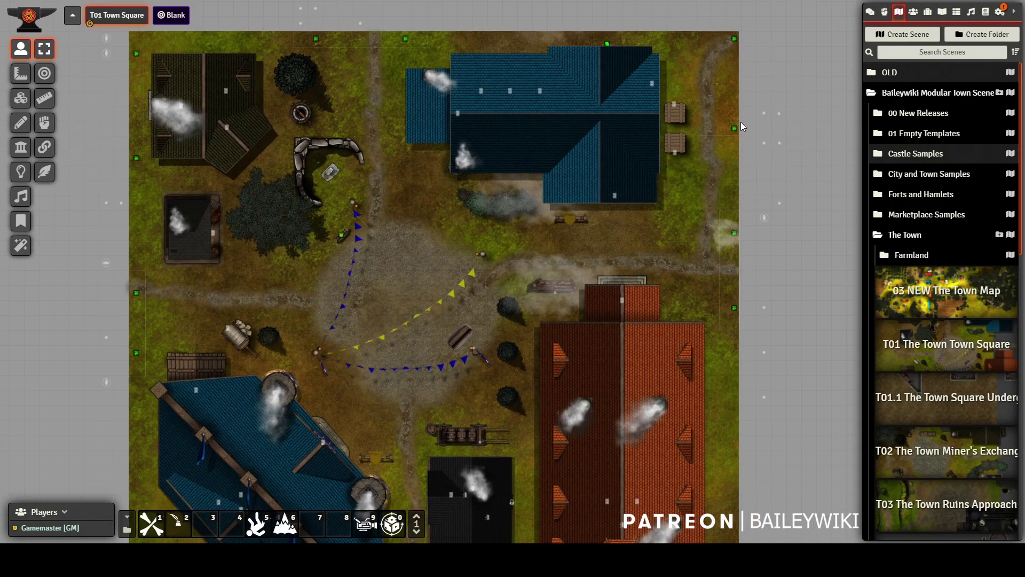
# Check the green exit notes on the town square's eastern and western edges, closing each, and look over the square again.
pyautogui.doubleClick(734, 233)
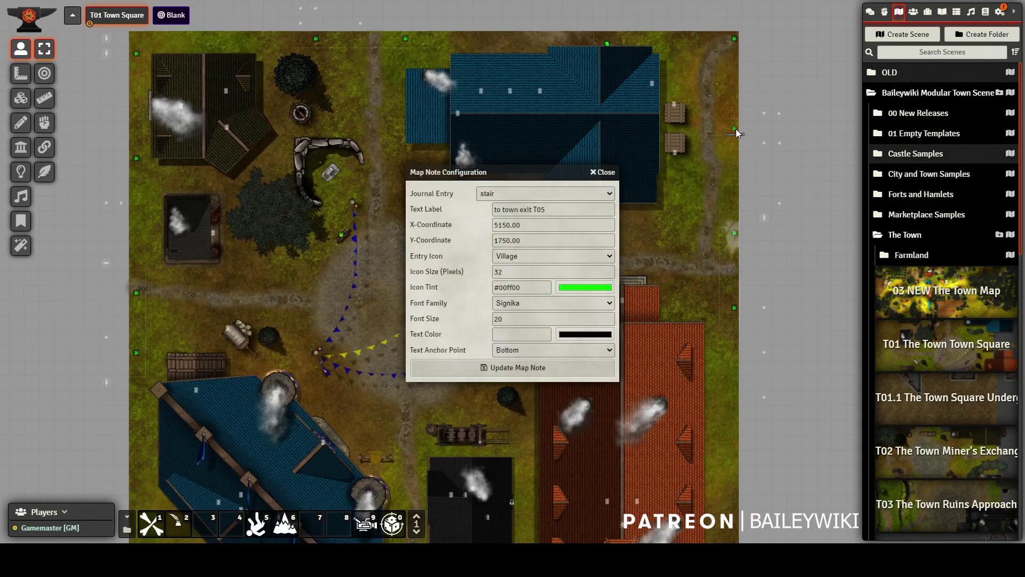
pyautogui.click(604, 172)
pyautogui.press('Down')
pyautogui.press('Down')
pyautogui.press('Down')
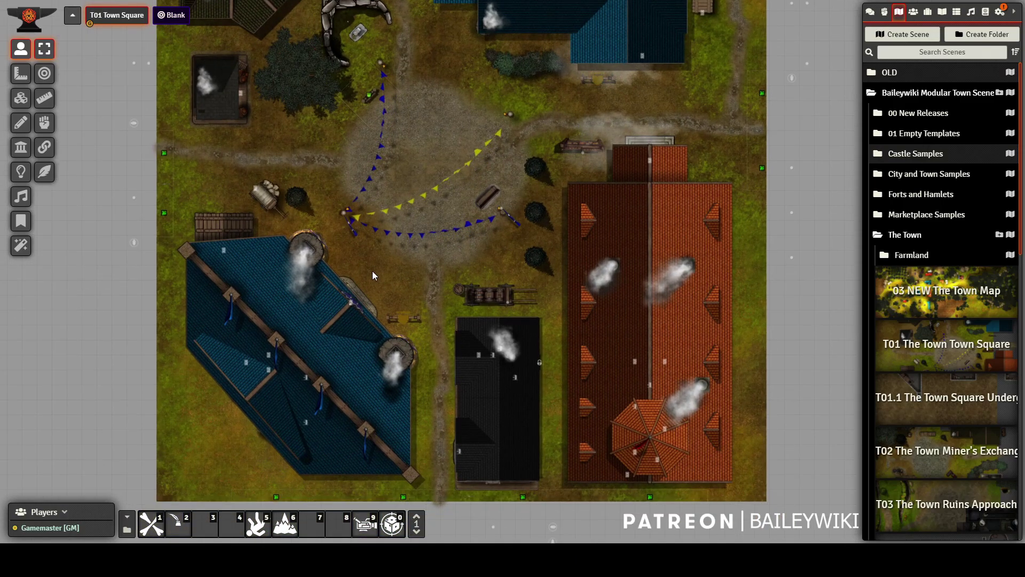
pyautogui.doubleClick(166, 219)
pyautogui.press('Escape')
pyautogui.press('Up')
pyautogui.press('Up')
pyautogui.press('Left')
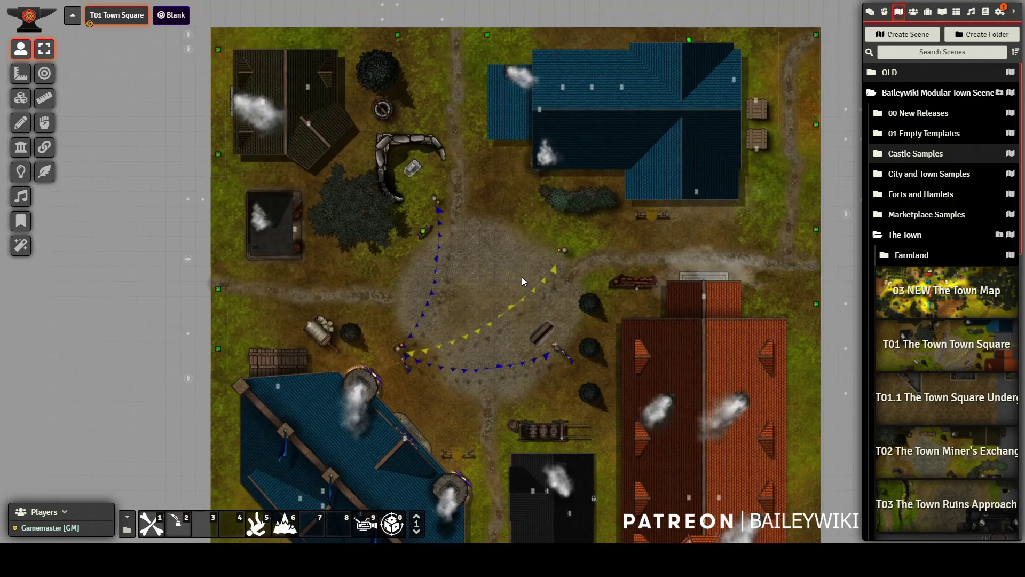
pyautogui.scroll(5, 512, 265)
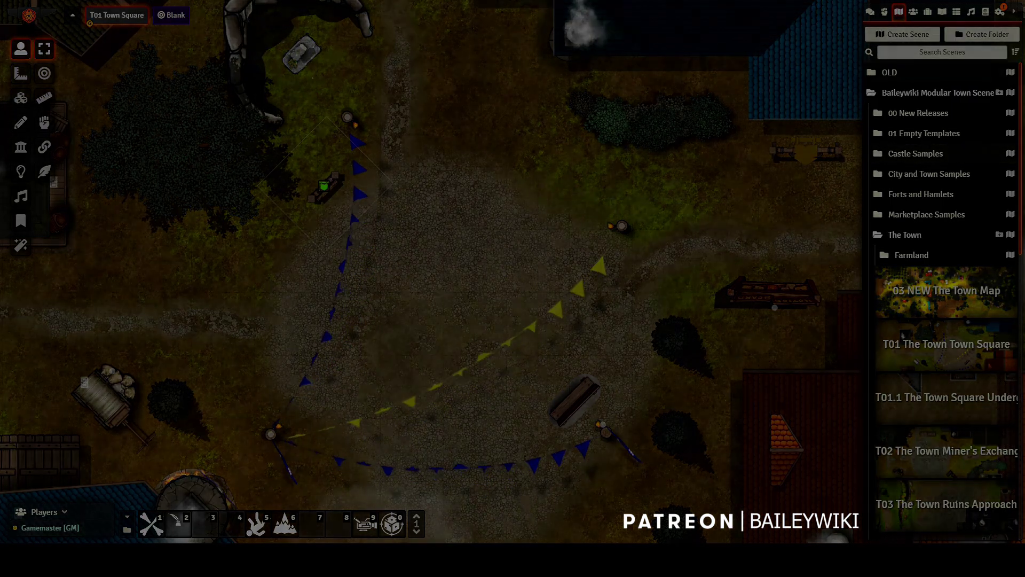